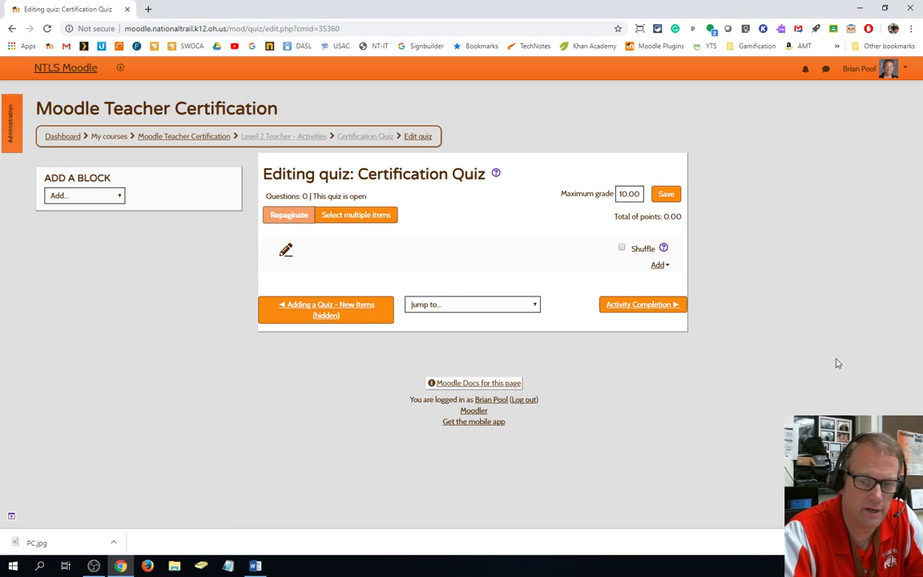
# Add a new question of type "Drag and drop into text" to the Certification Quiz
pyautogui.click(657, 265)
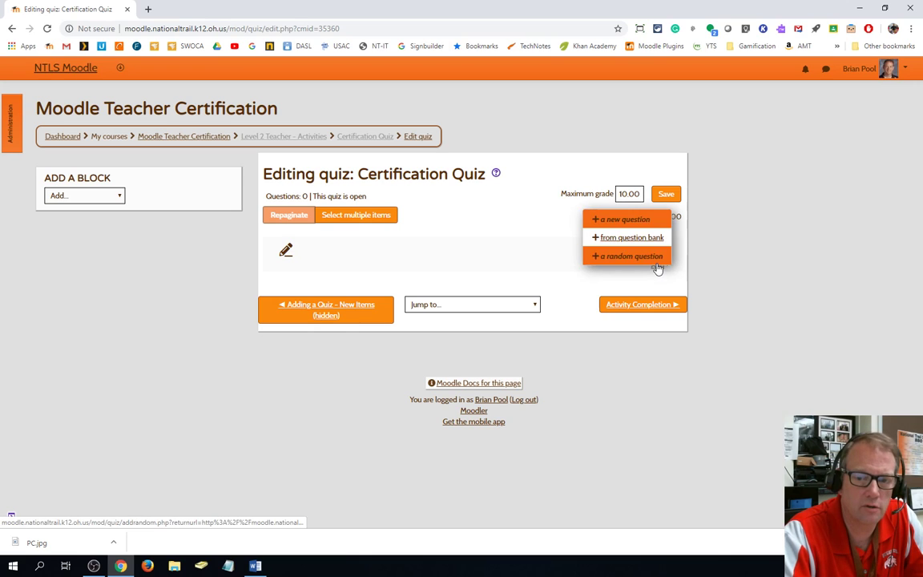
pyautogui.click(455, 246)
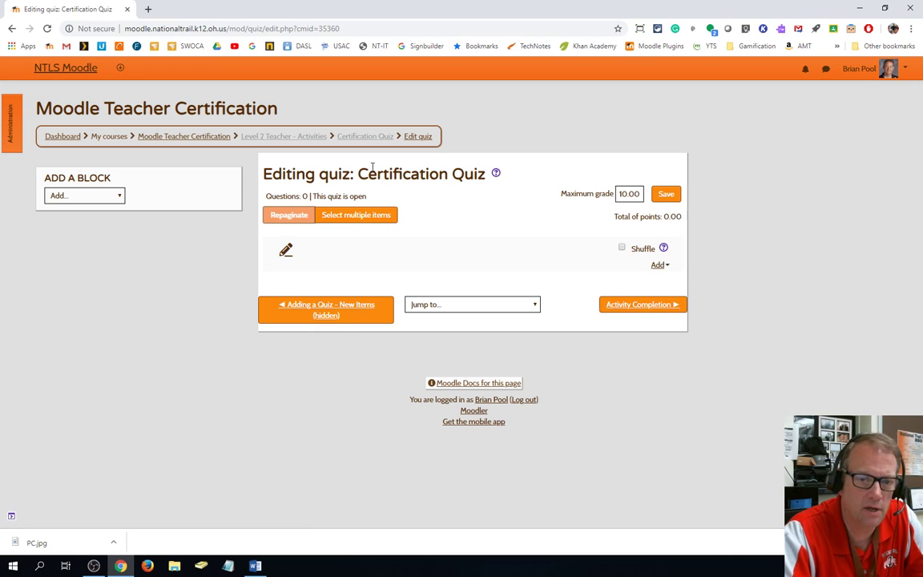
pyautogui.click(659, 265)
pyautogui.click(630, 217)
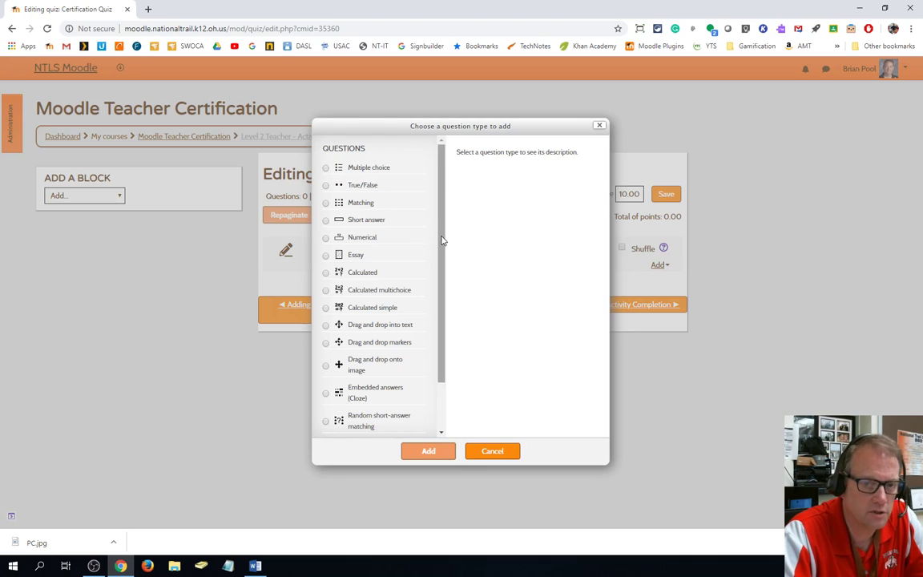
pyautogui.moveTo(441, 239); pyautogui.dragTo(442, 319)
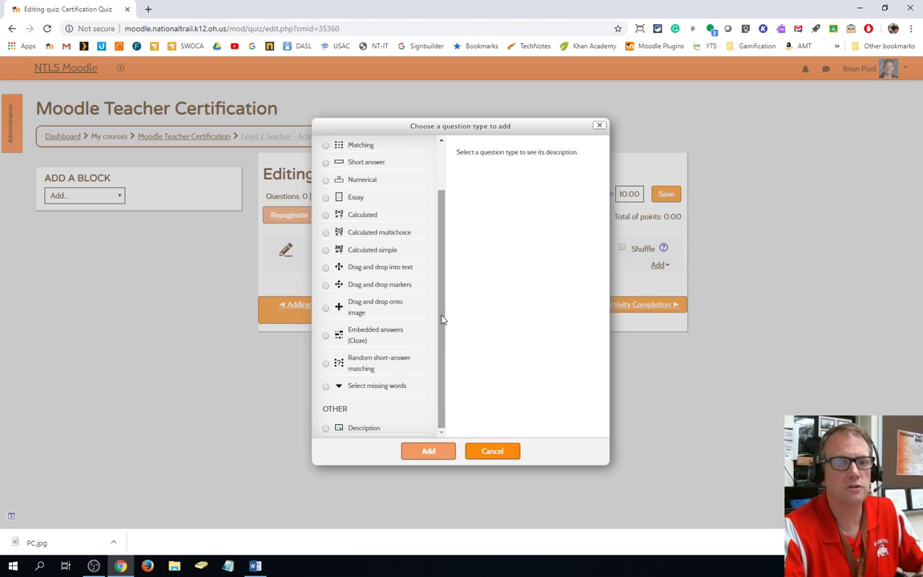
pyautogui.click(327, 268)
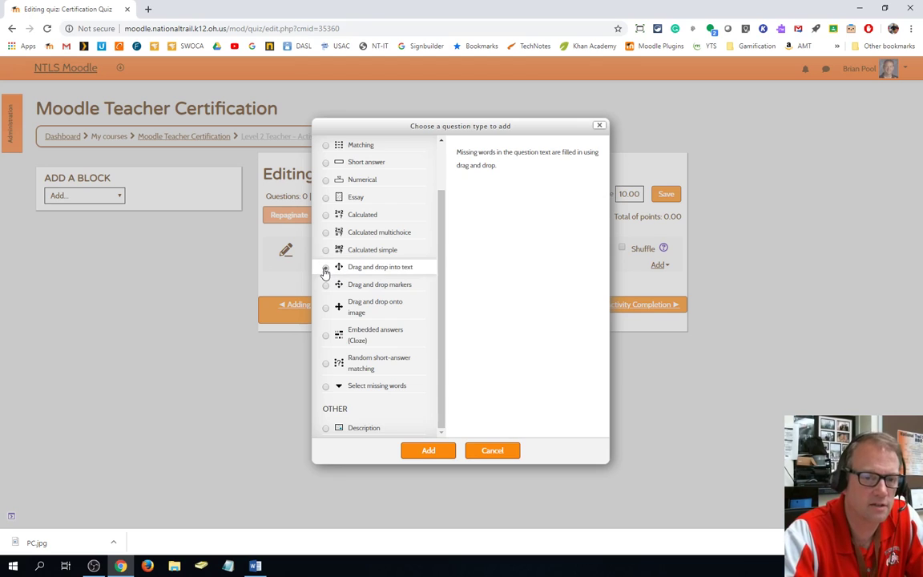
pyautogui.click(327, 387)
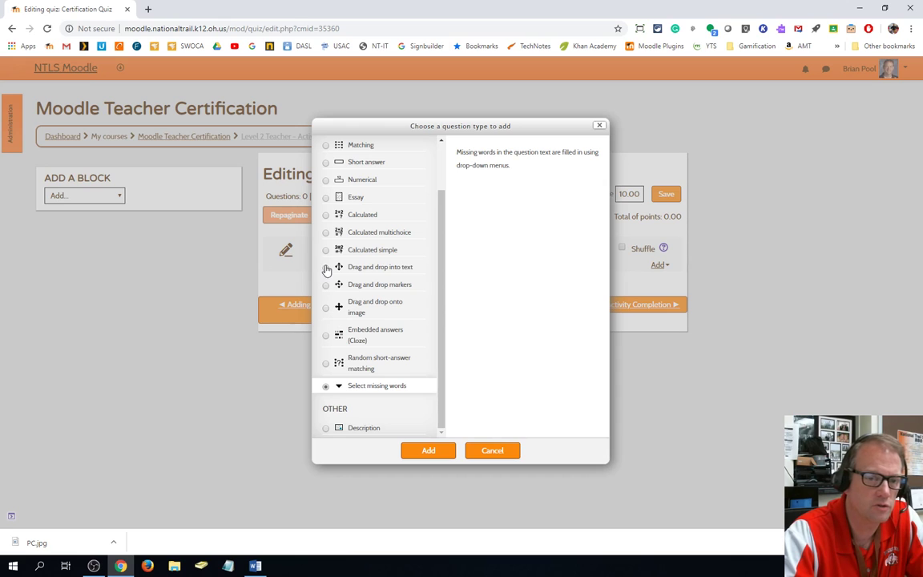
pyautogui.click(326, 268)
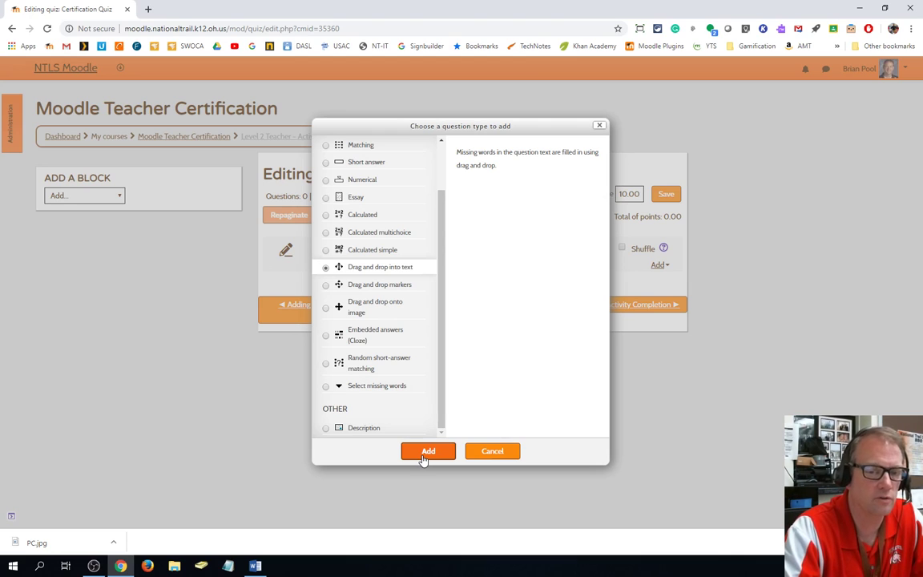
pyautogui.click(422, 451)
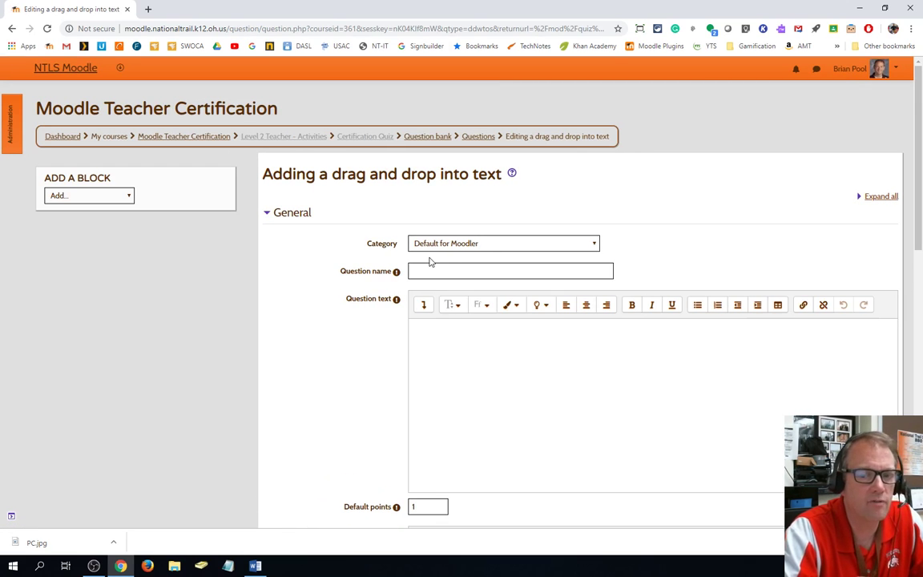
# Check the help on drag and drop into text, and name the question "(4-6) Parts of a PC"
pyautogui.click(512, 175)
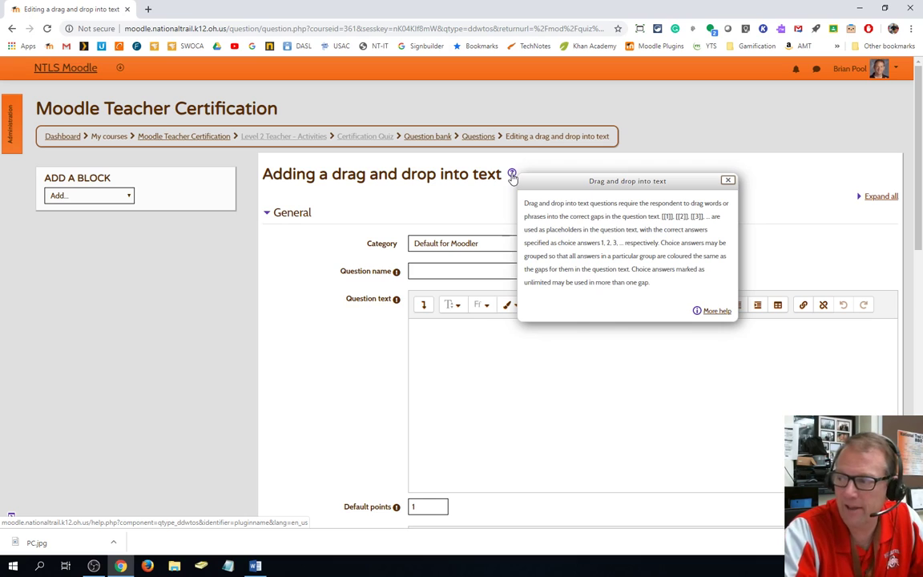
pyautogui.click(328, 321)
pyautogui.click(442, 271)
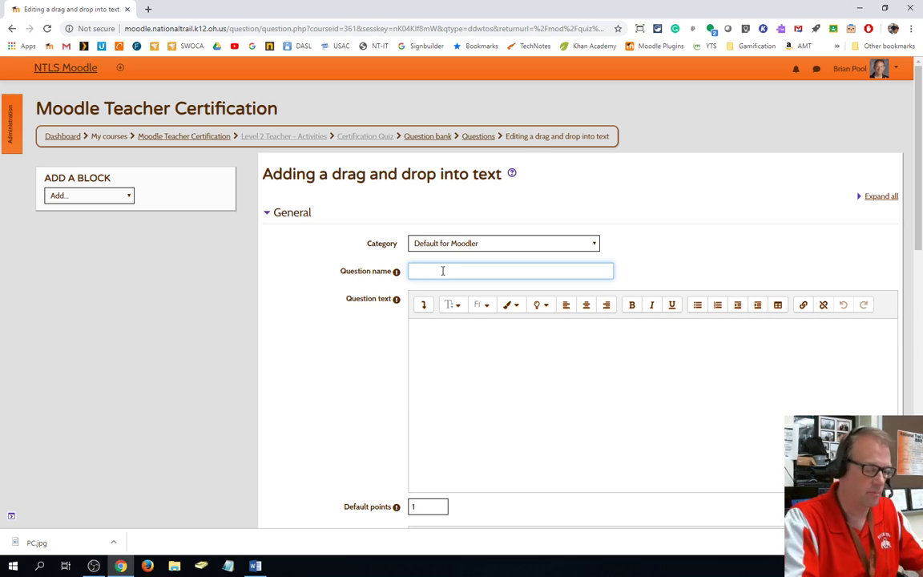
pyautogui.write('(')
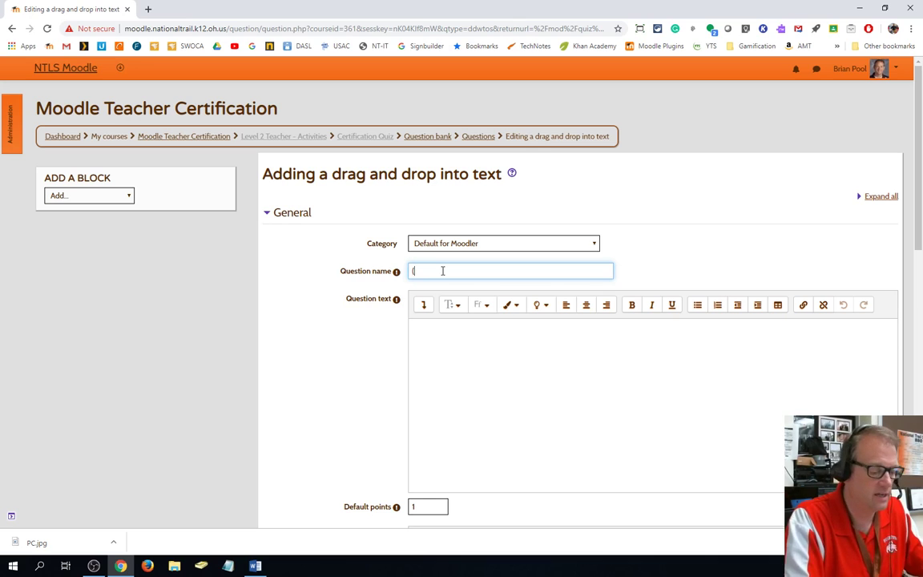
pyautogui.write('4-')
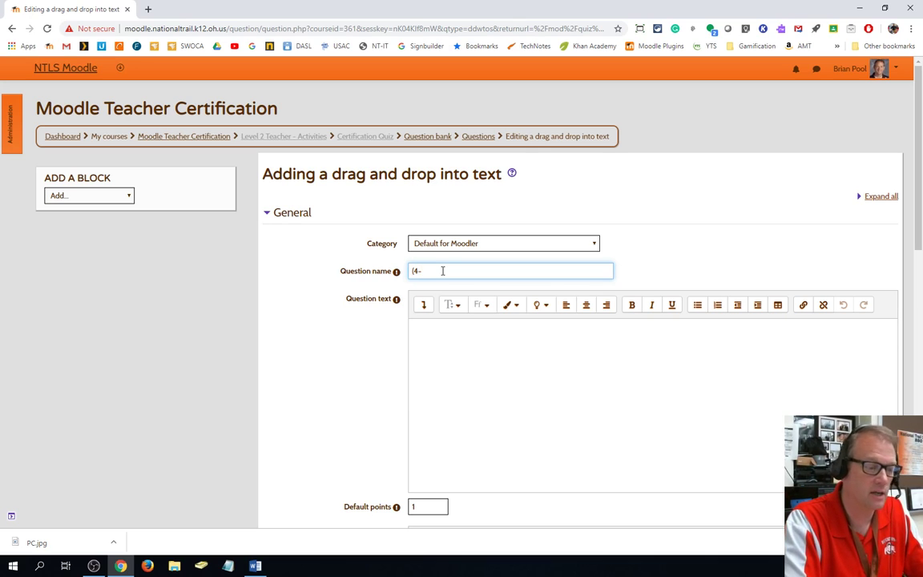
pyautogui.write('6)')
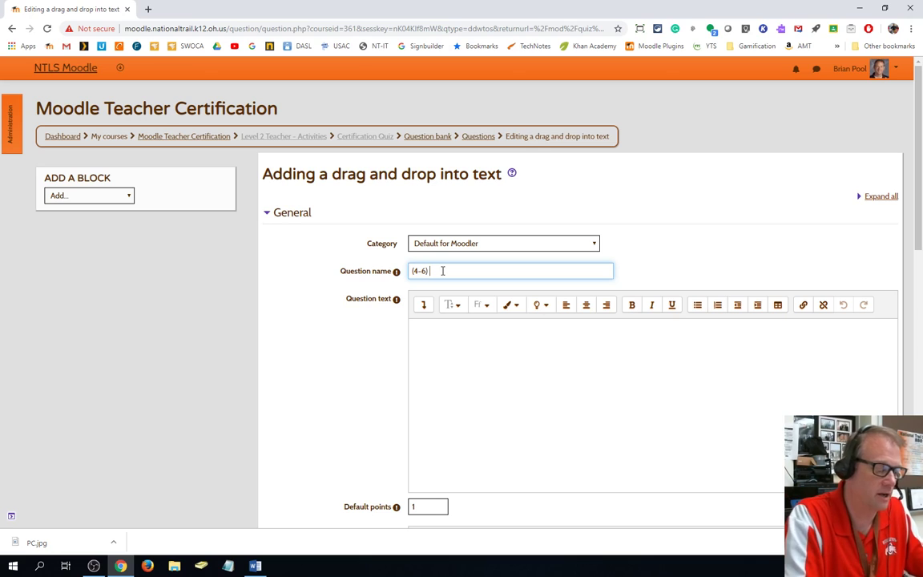
pyautogui.write('Port')
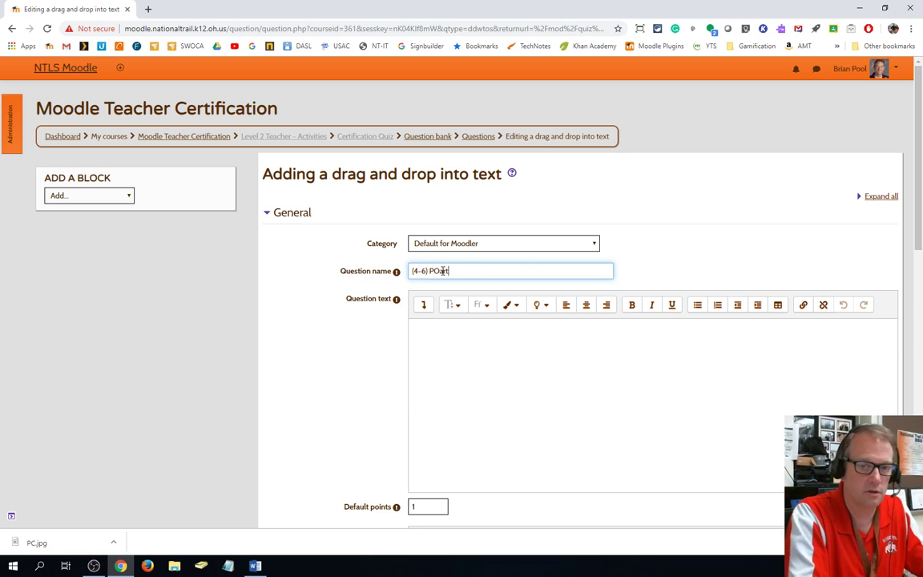
pyautogui.press('BackSpace')
pyautogui.press('BackSpace')
pyautogui.press('BackSpace')
pyautogui.write('a')
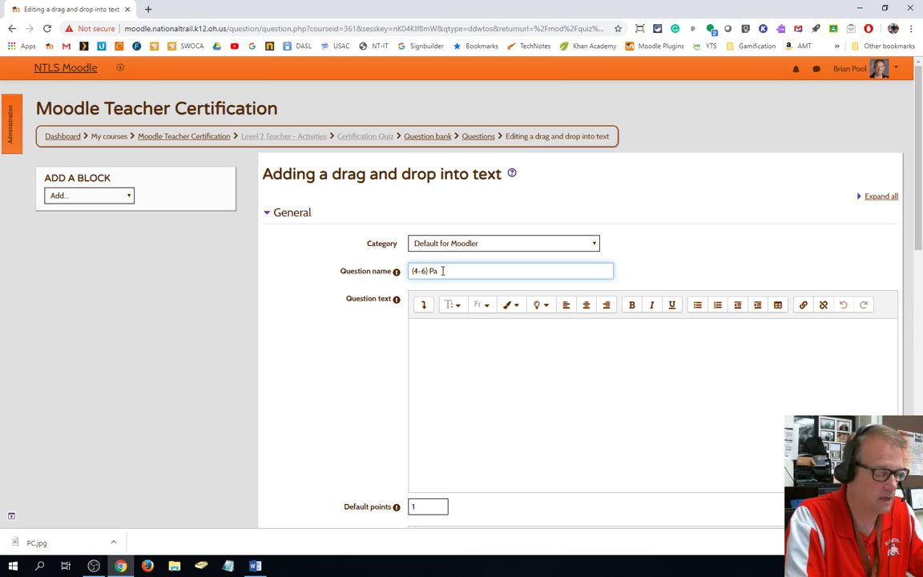
pyautogui.write('rts of a PC')
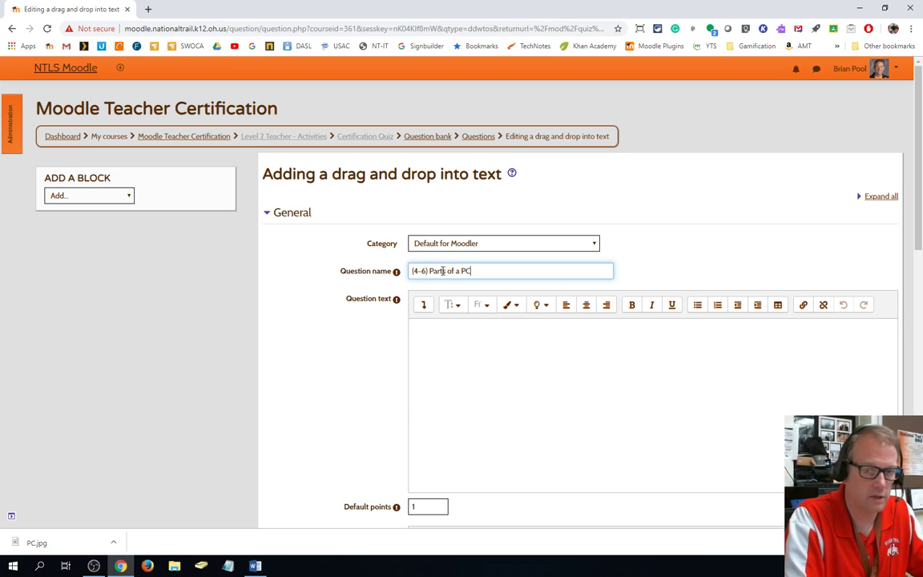
# Copy the whole paragraph about computer parts from the Word document into the question text in Moodle
pyautogui.click(453, 340)
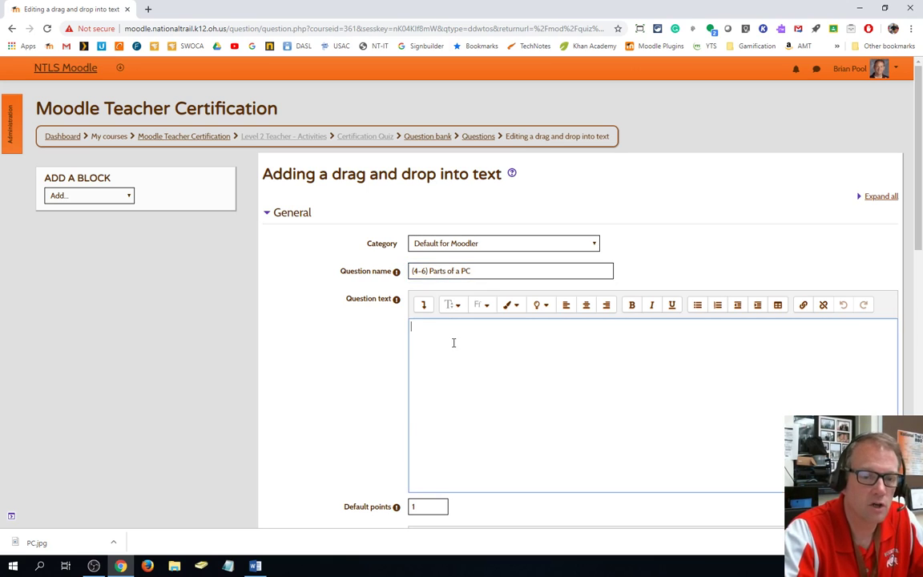
pyautogui.scroll(-2, 439, 358)
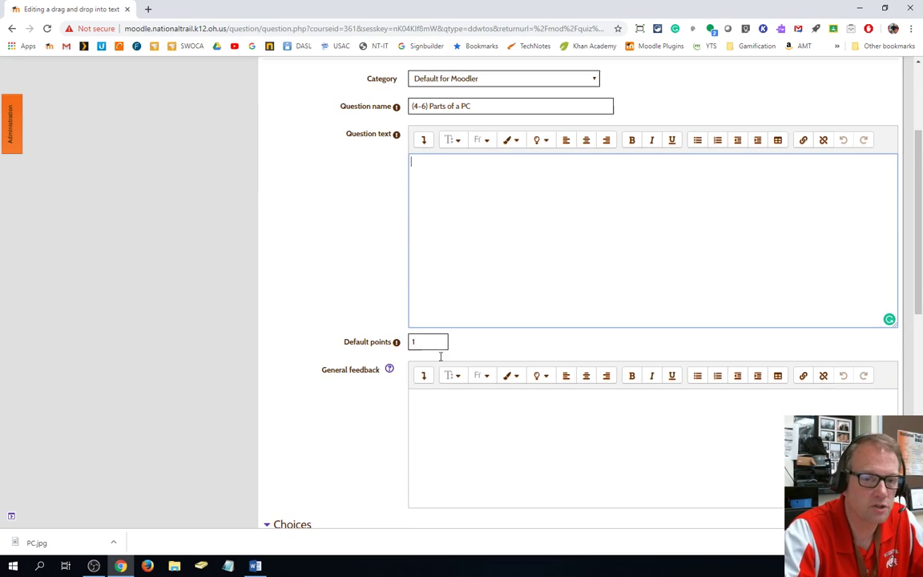
pyautogui.click(255, 566)
pyautogui.moveTo(344, 185); pyautogui.dragTo(270, 154)
pyautogui.hotkey('ctrl', 'c')
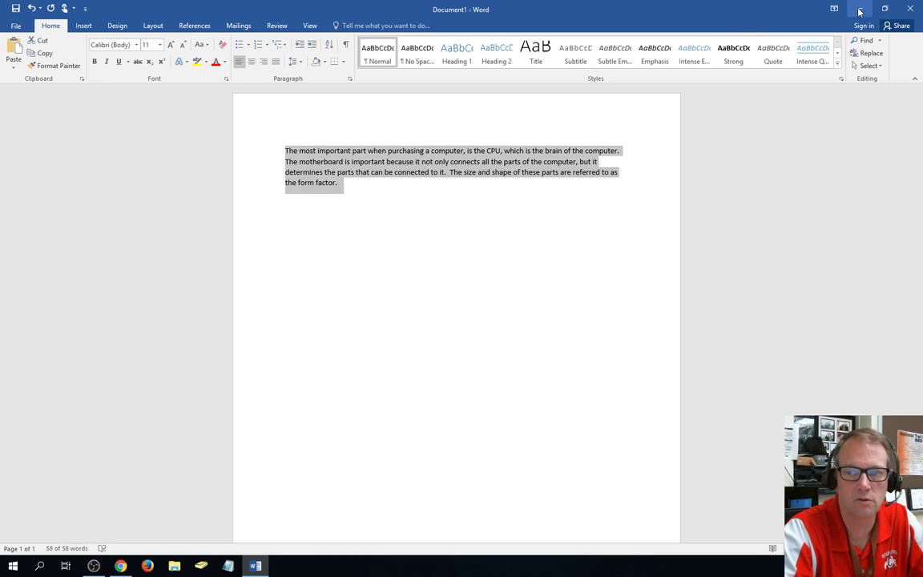
pyautogui.hotkey('alt', 'Tab')
pyautogui.hotkey('ctrl', 'v')
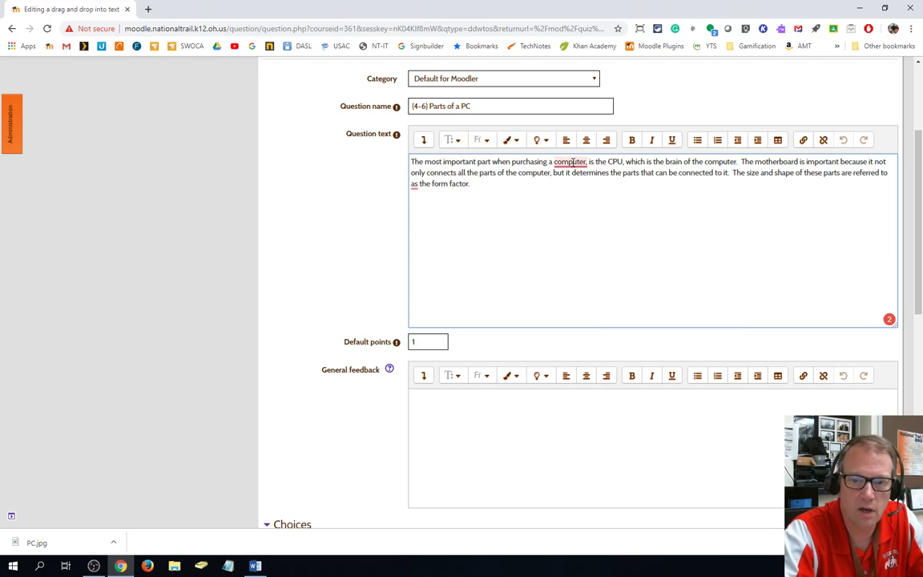
# Accept the grammar suggestion to remove the comma after "computer" in the first sentence of the question text
pyautogui.moveTo(564, 163)
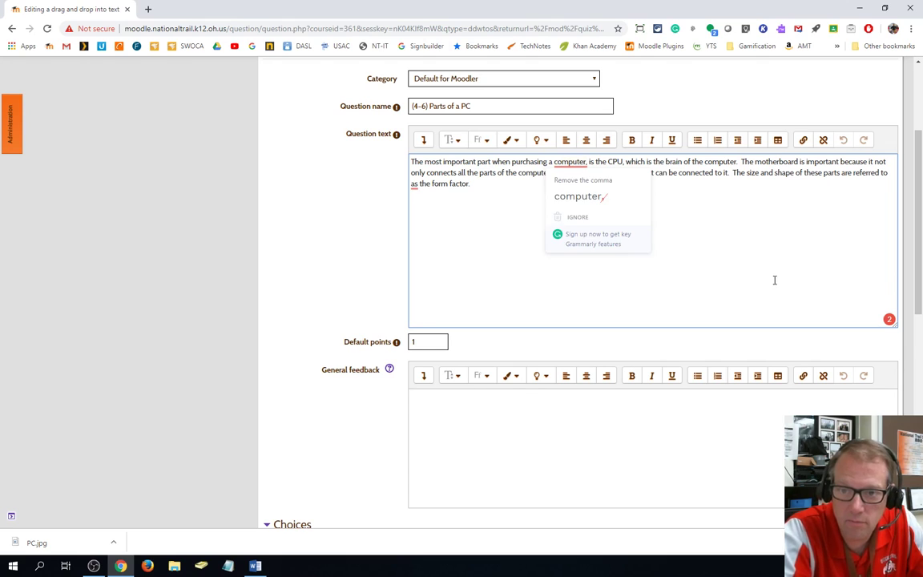
pyautogui.click(585, 197)
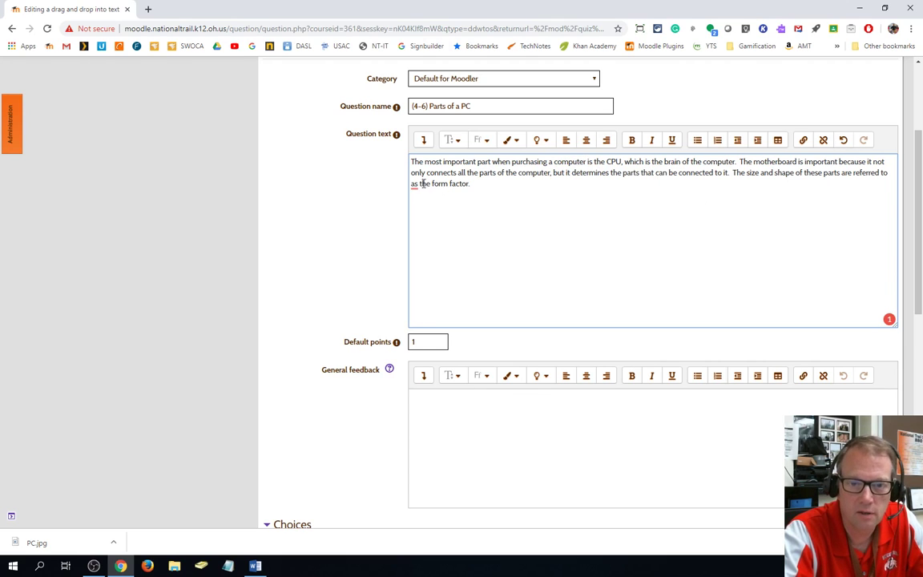
pyautogui.moveTo(414, 185)
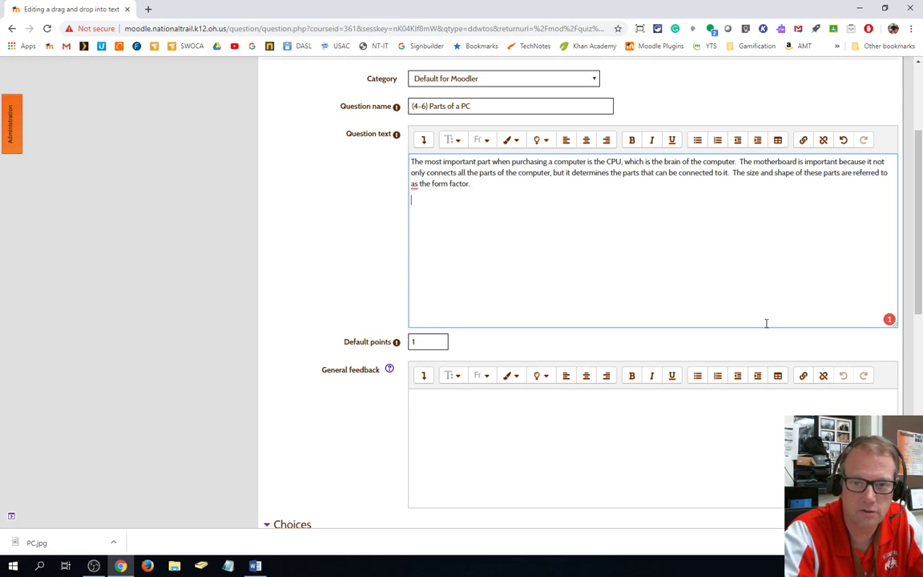
# Replace the word "CPU" in the question text with the placeholder [[1]]
pyautogui.scroll(1, 621, 284)
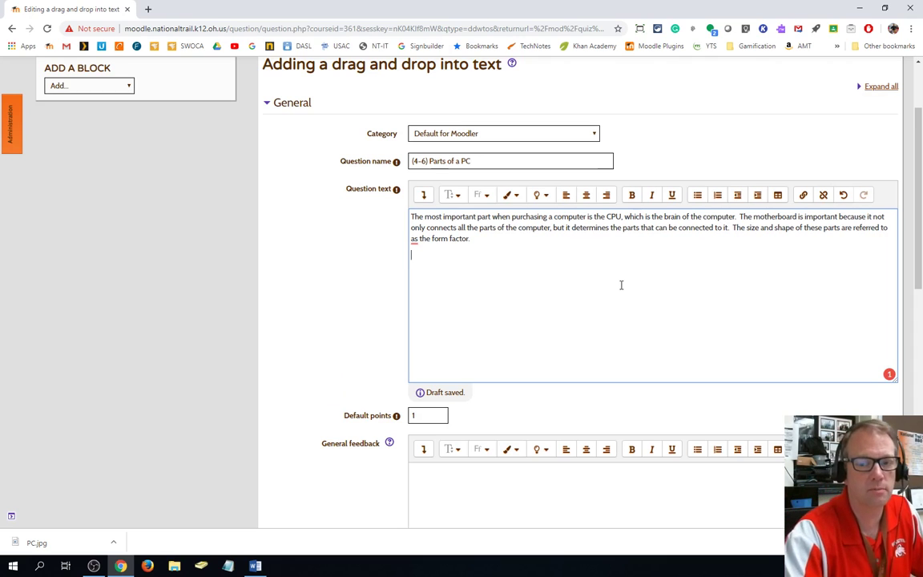
pyautogui.doubleClick(614, 217)
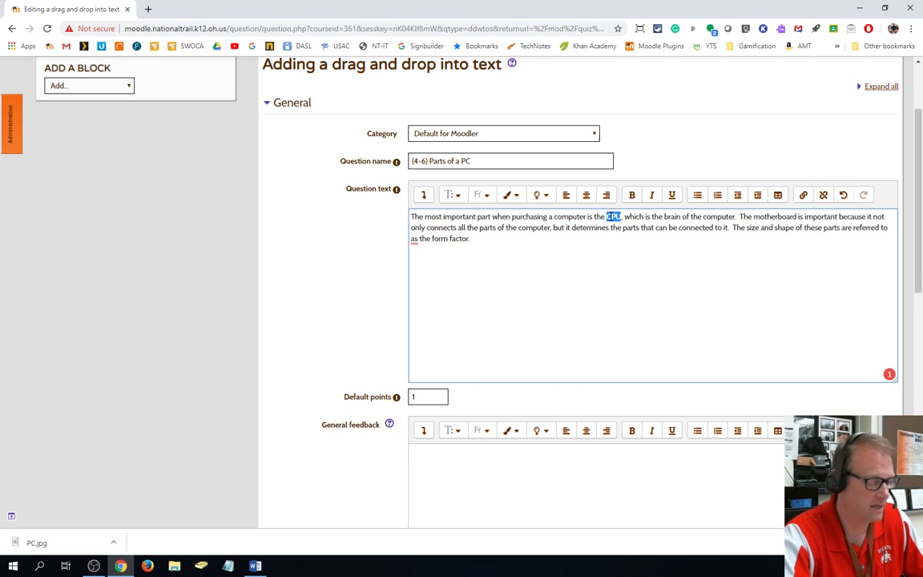
pyautogui.press('Delete')
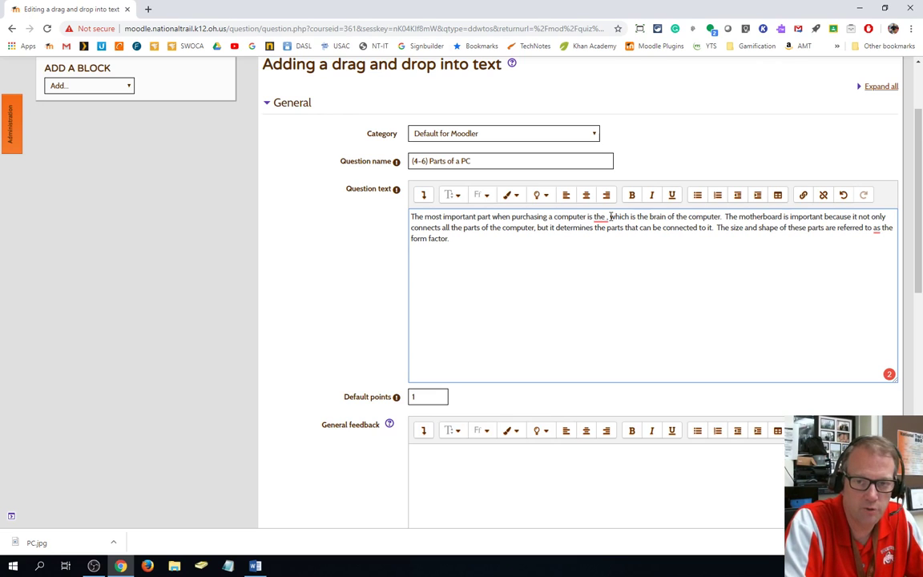
pyautogui.write('[')
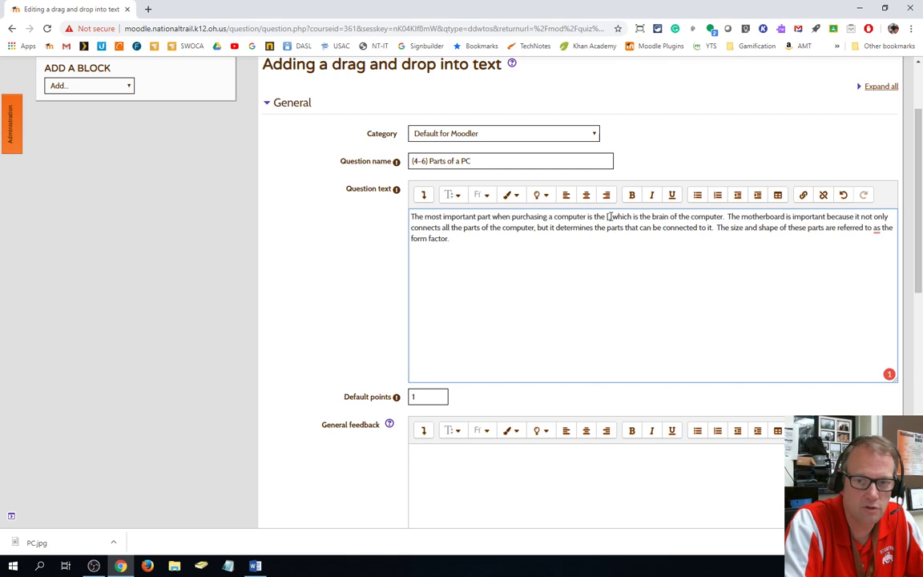
pyautogui.write('[1')
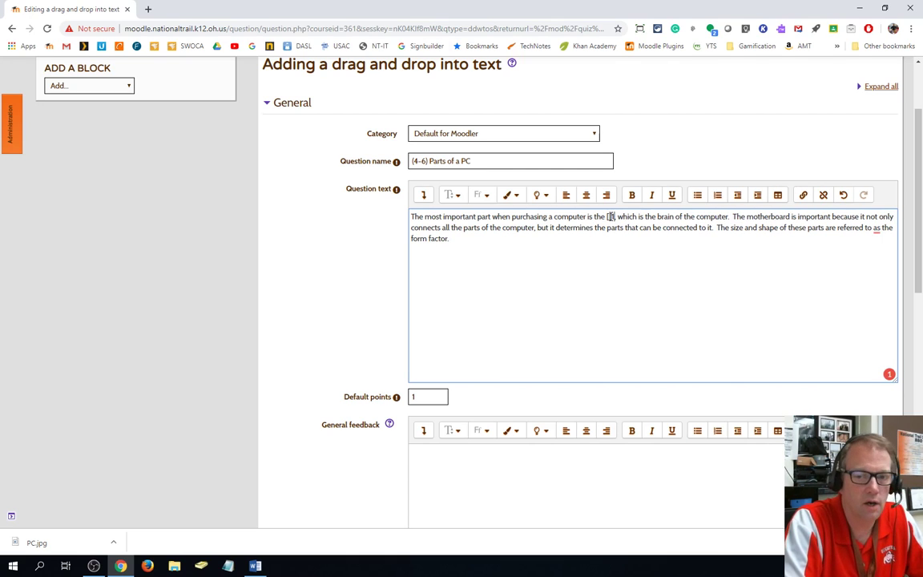
pyautogui.write(']]')
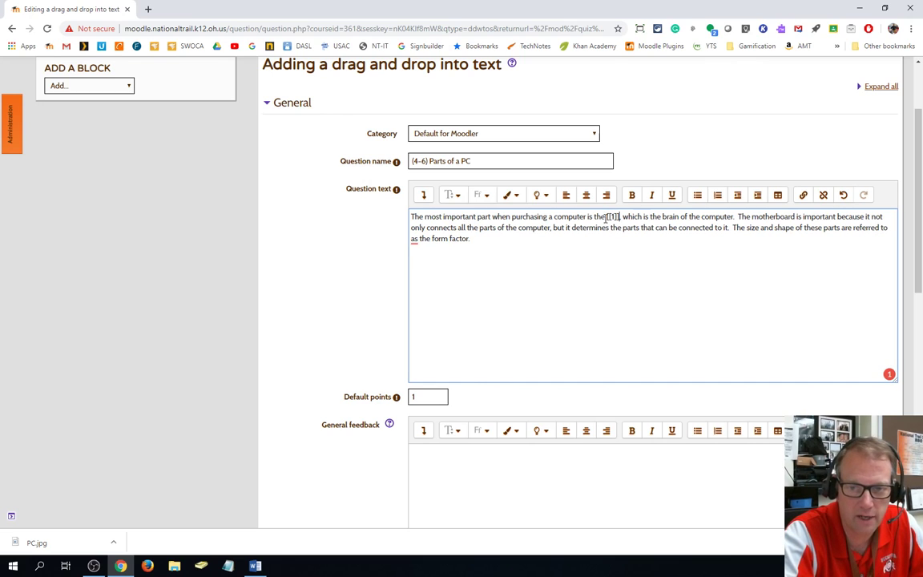
# Enter "CPU" as the answer for Choice 1 and turn on Shuffle for the choices
pyautogui.scroll(-4, 609, 222)
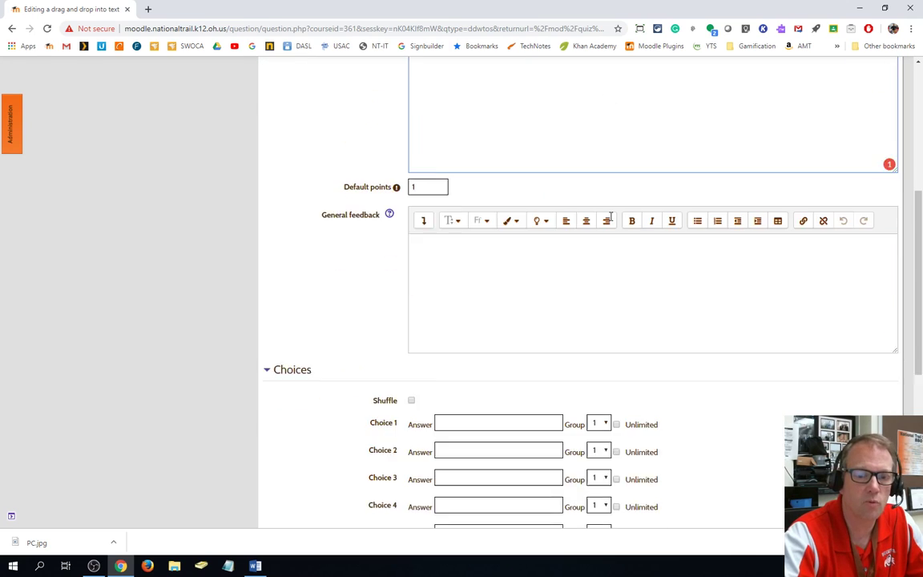
pyautogui.click(455, 300)
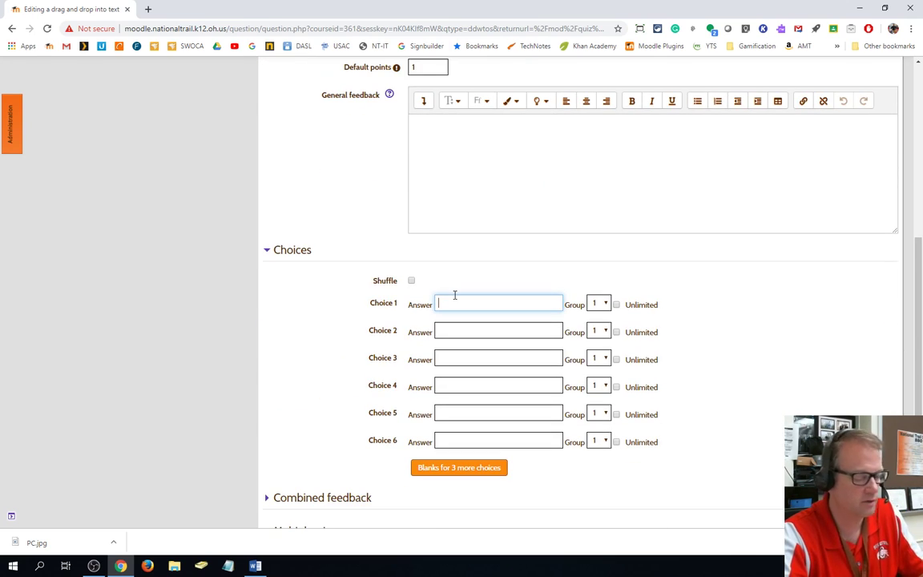
pyautogui.write('CPU')
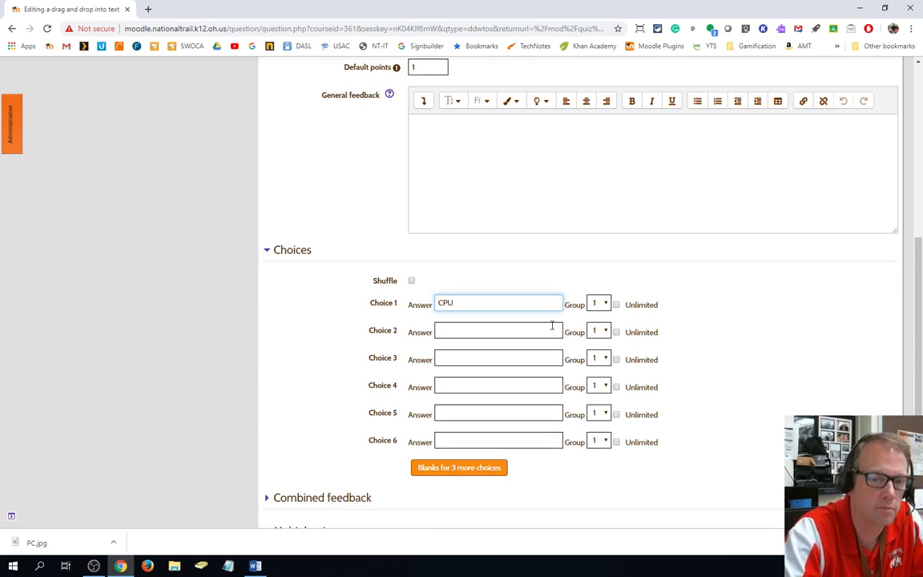
pyautogui.click(411, 280)
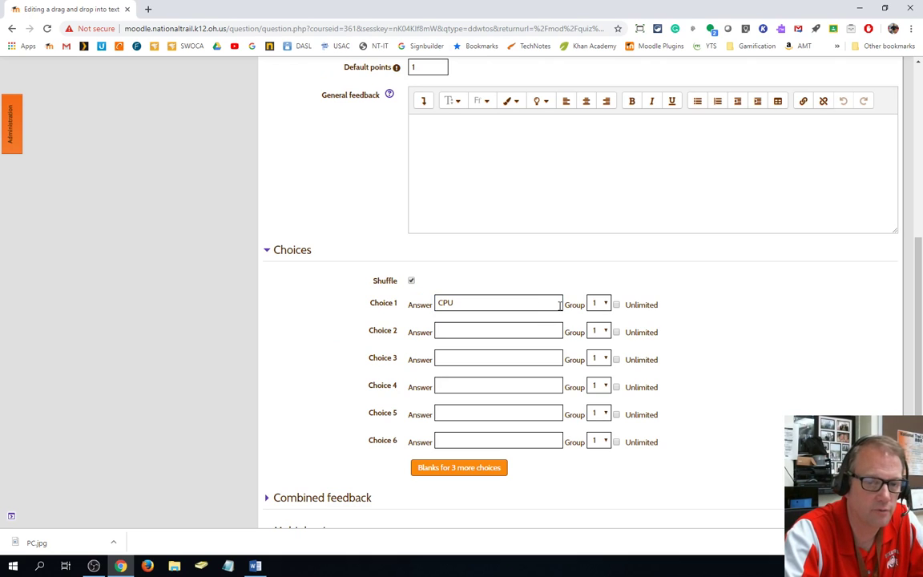
pyautogui.scroll(5, 704, 324)
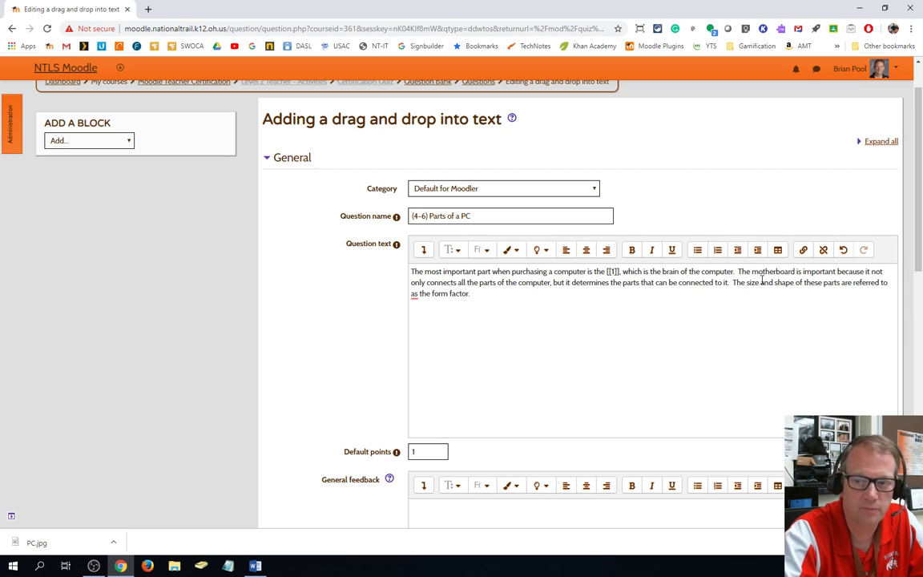
pyautogui.scroll(1, 801, 289)
pyautogui.scroll(-2, 645, 350)
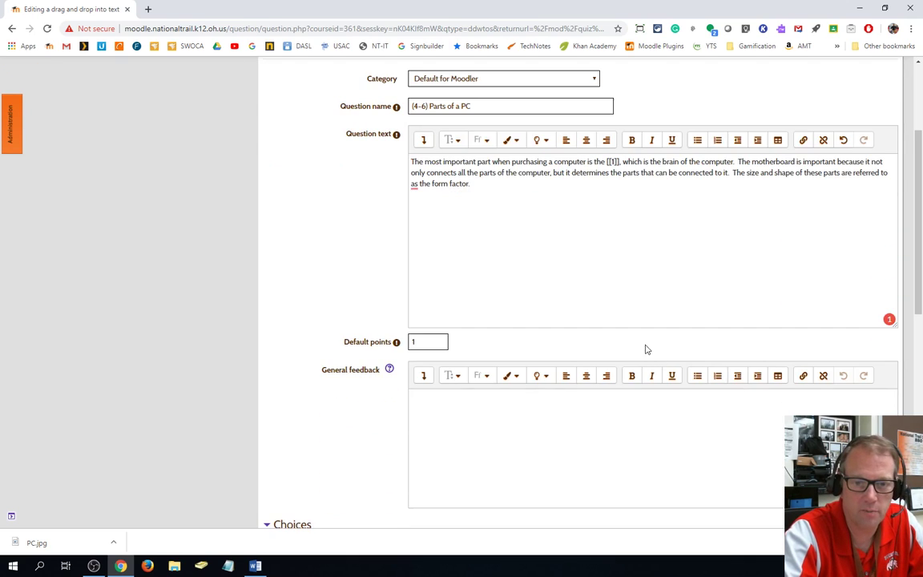
# Replace the word "motherboard" in the question text with the placeholder [[2]]
pyautogui.scroll(1, 562, 202)
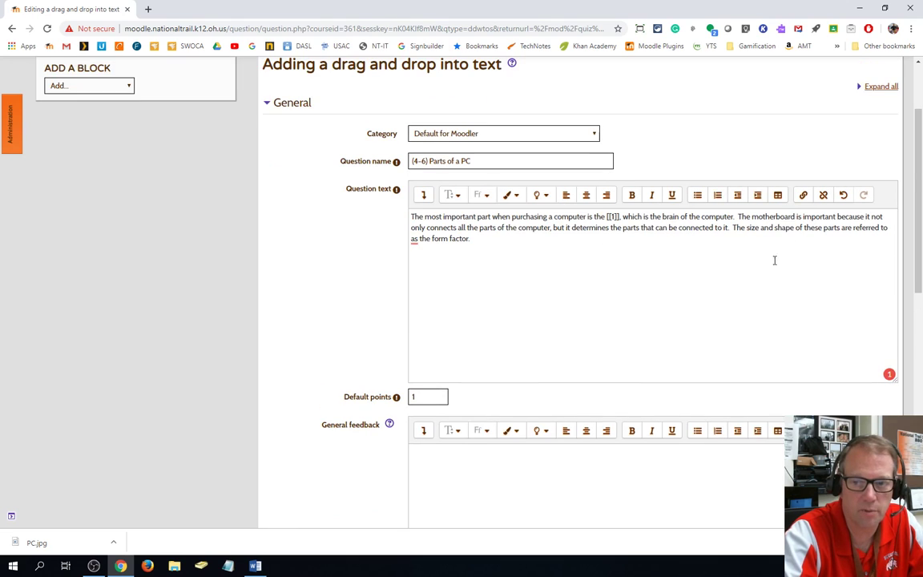
pyautogui.doubleClick(767, 216)
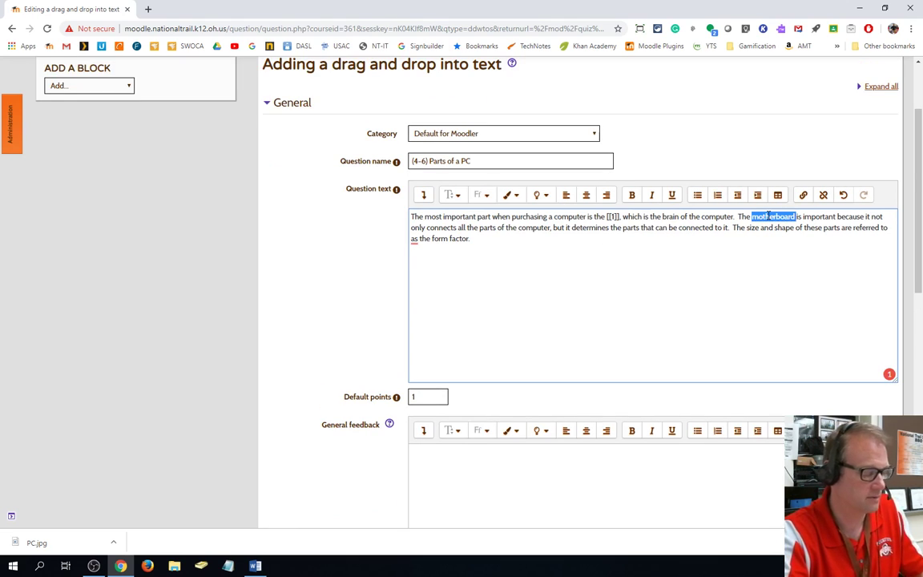
pyautogui.press('Delete')
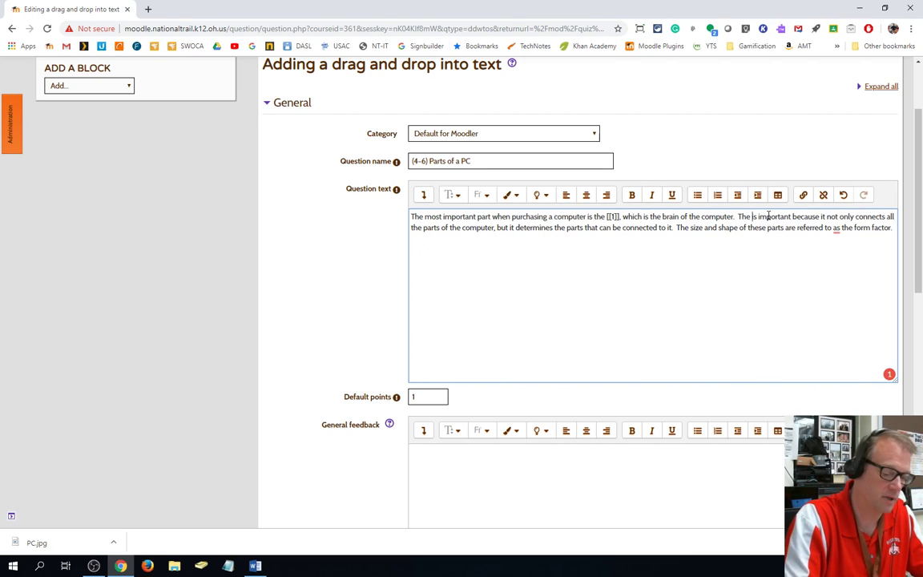
pyautogui.write('[[2]')
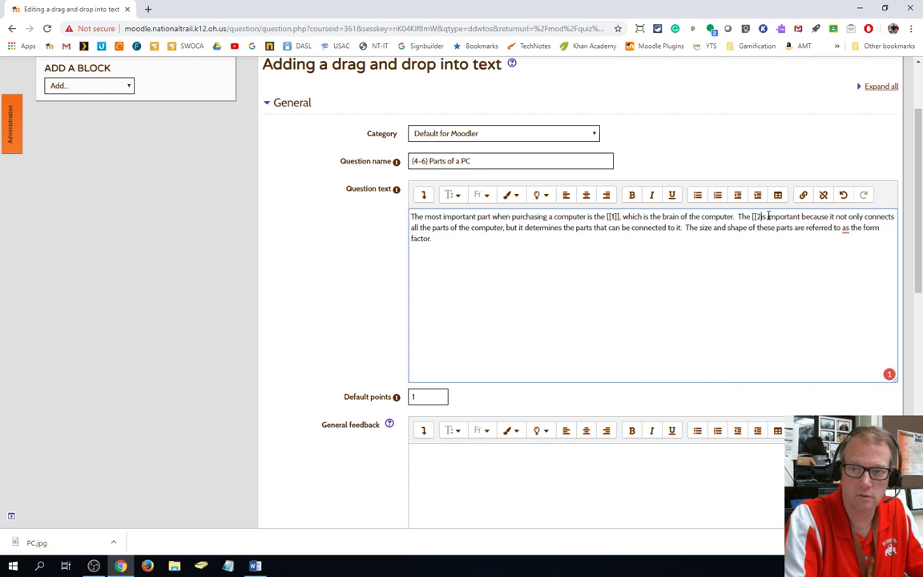
pyautogui.write(']')
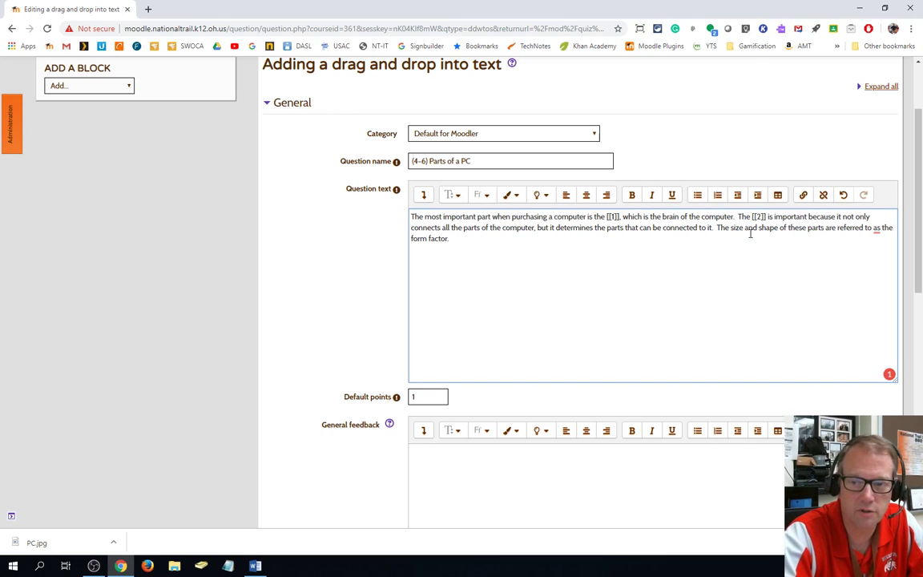
# Enter "motherboard" as the answer for Choice 2
pyautogui.scroll(-4, 585, 244)
pyautogui.click(473, 327)
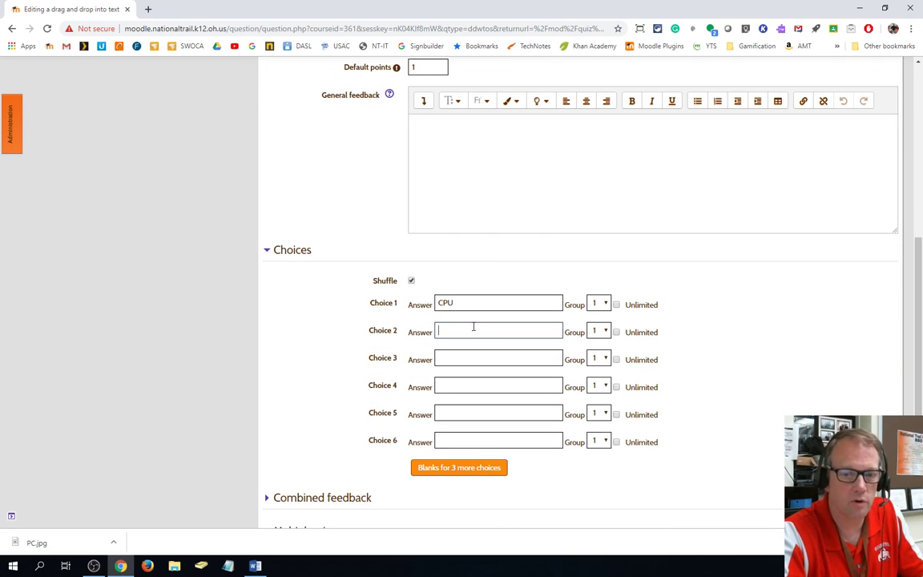
pyautogui.write('motherboard')
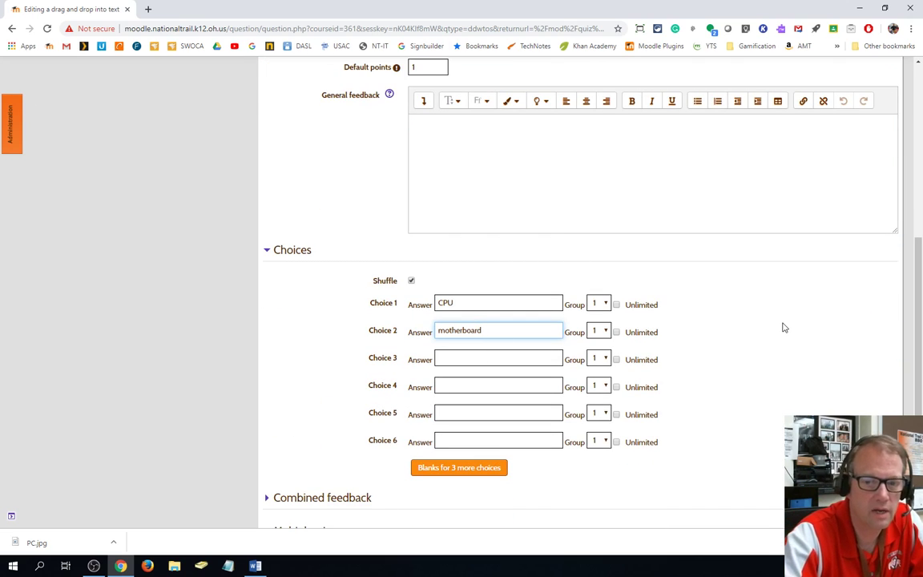
# Replace the words "form factor" at the end of the question text with the placeholder [[3]], keeping the final period
pyautogui.scroll(4, 784, 328)
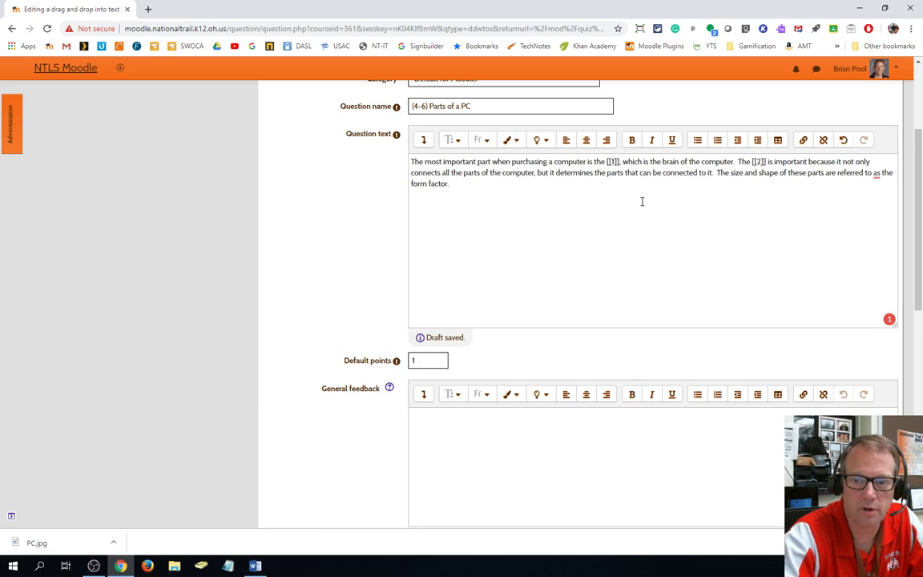
pyautogui.scroll(-1, 642, 199)
pyautogui.scroll(1, 643, 200)
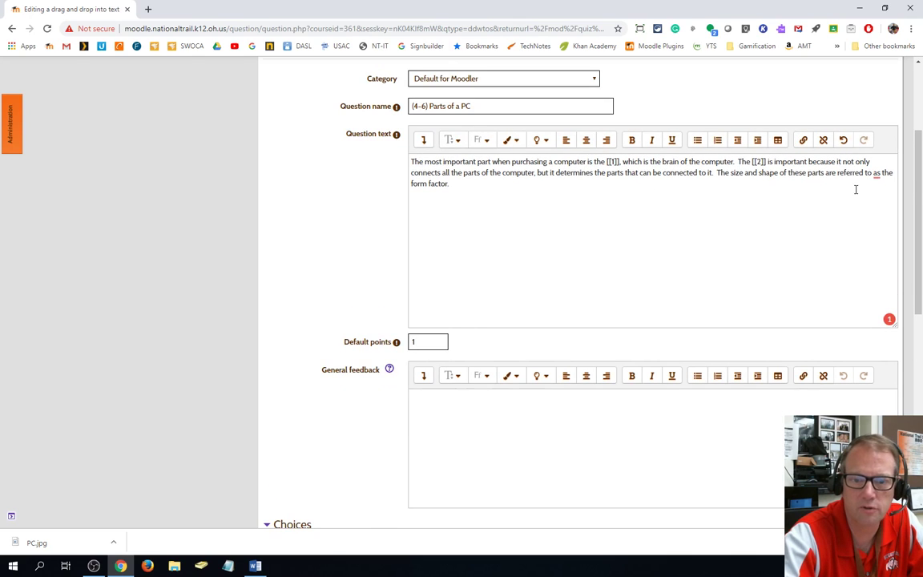
pyautogui.moveTo(449, 184); pyautogui.dragTo(411, 185)
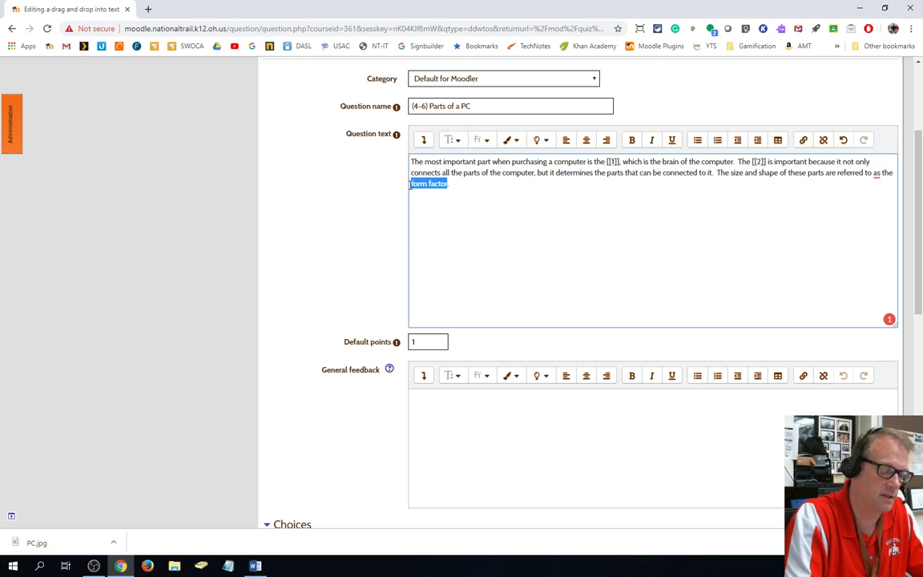
pyautogui.write('[[')
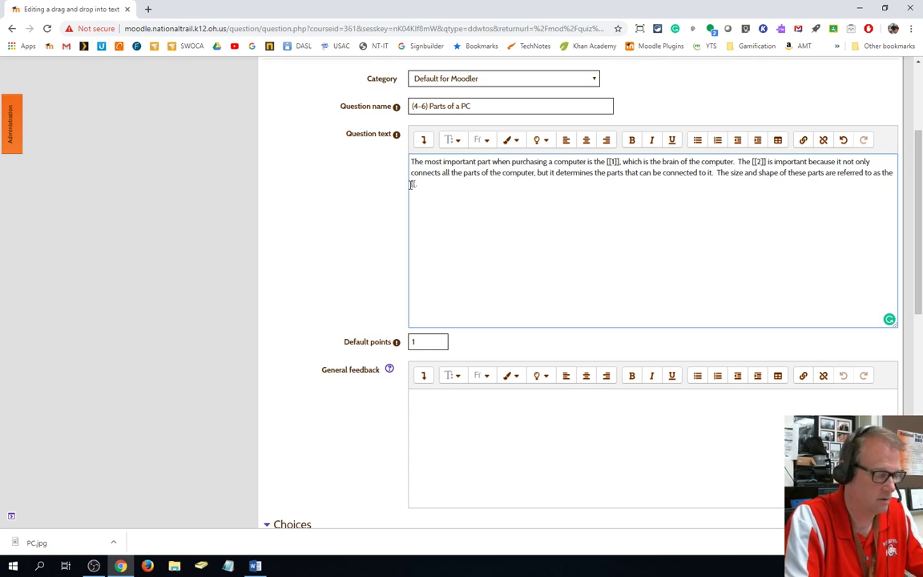
pyautogui.write('3]]')
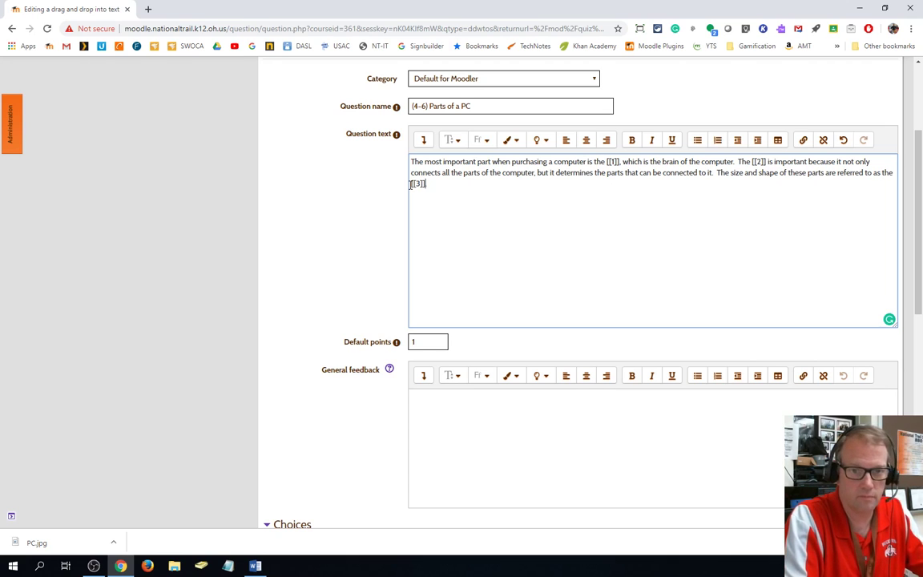
# Enter "form factor" as the answer for Choice 3
pyautogui.scroll(-5, 540, 289)
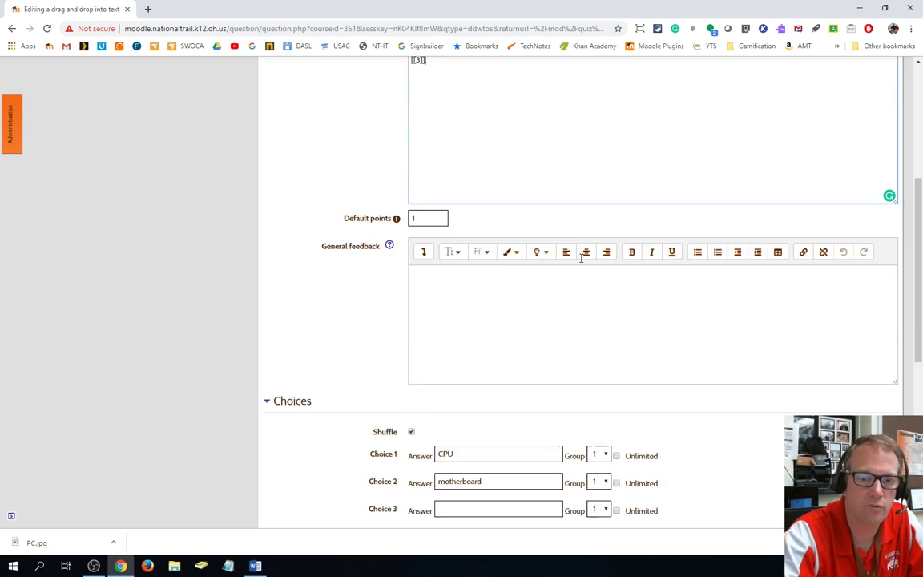
pyautogui.scroll(-1, 573, 263)
pyautogui.click(467, 194)
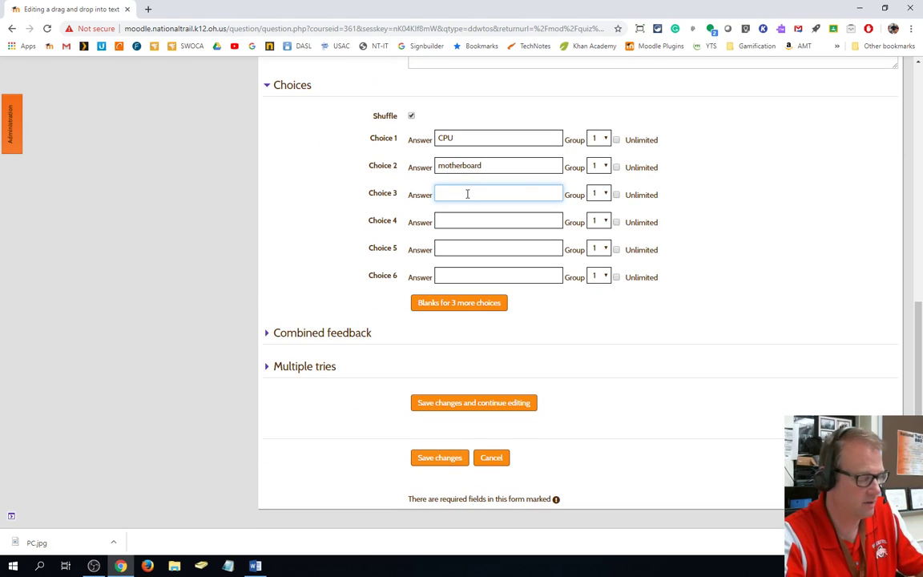
pyautogui.write('form factor')
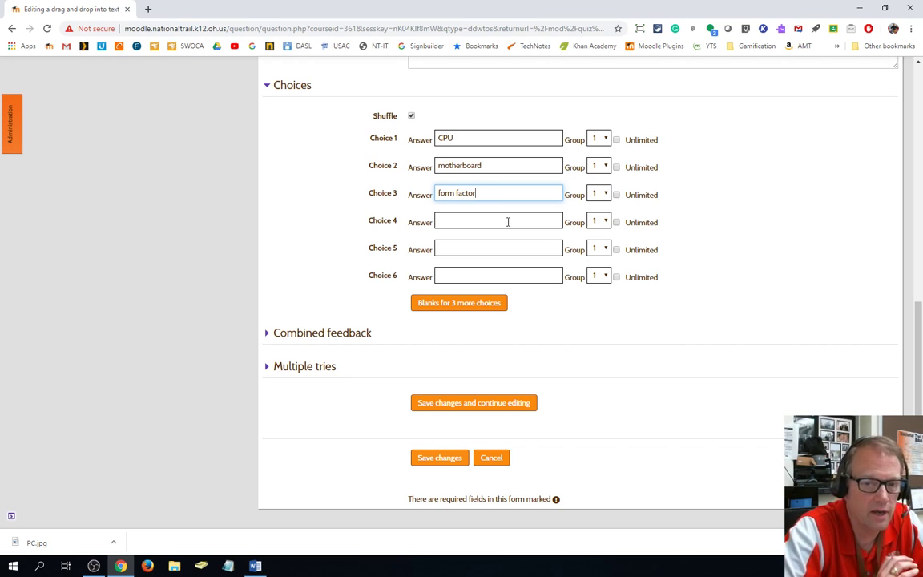
# Add the distractor answers "GPU", "expansion cards" and "cooling fans" as Choices 4, 5 and 6
pyautogui.click(508, 222)
pyautogui.write('GPU')
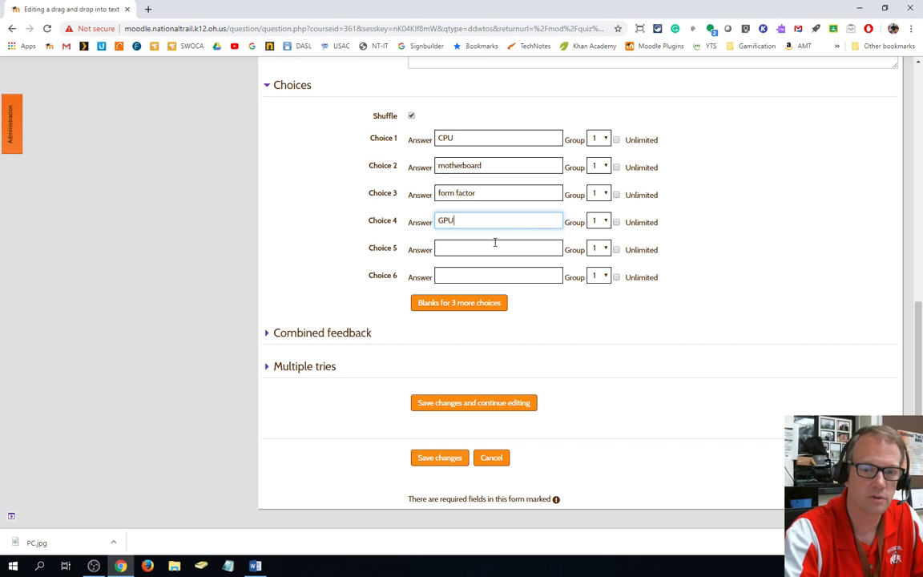
pyautogui.click(497, 251)
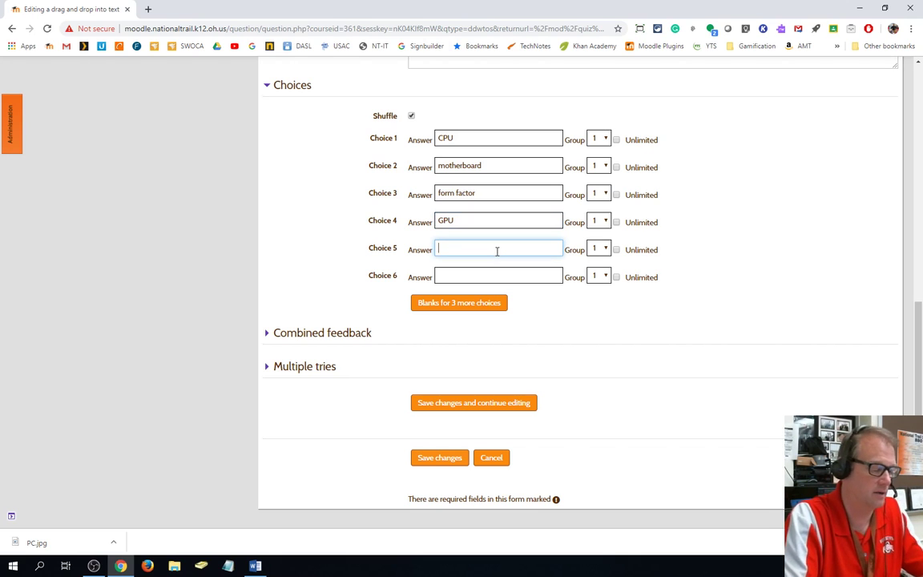
pyautogui.write('expansion c')
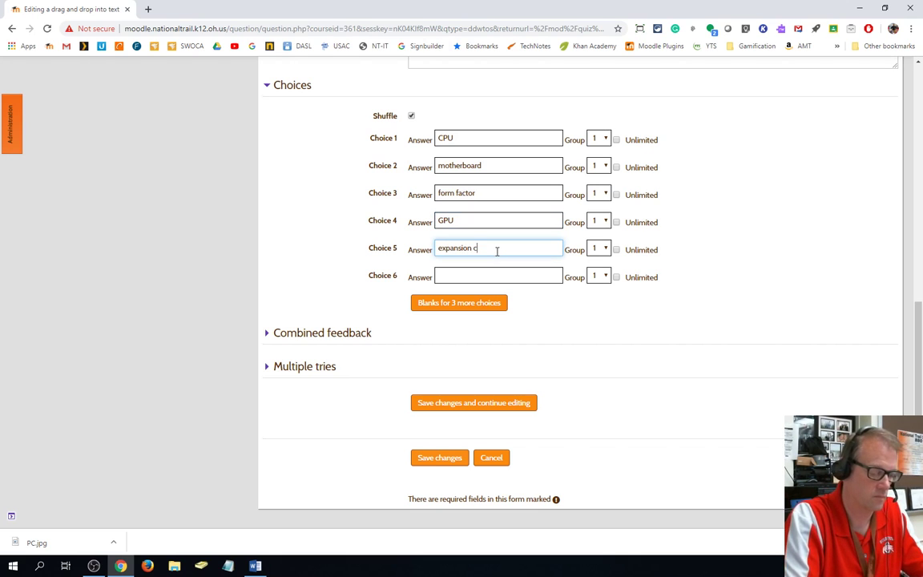
pyautogui.write('ards')
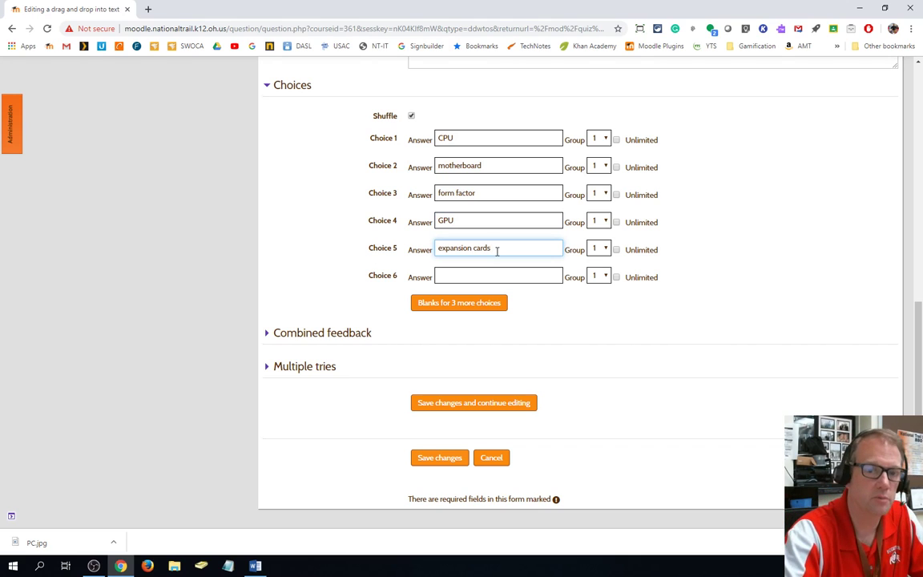
pyautogui.click(470, 276)
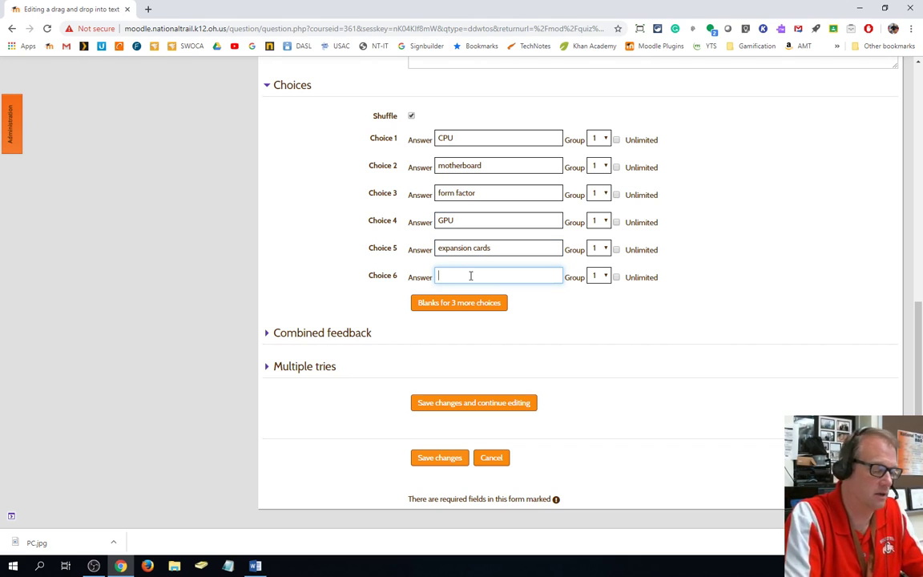
pyautogui.write('cooli')
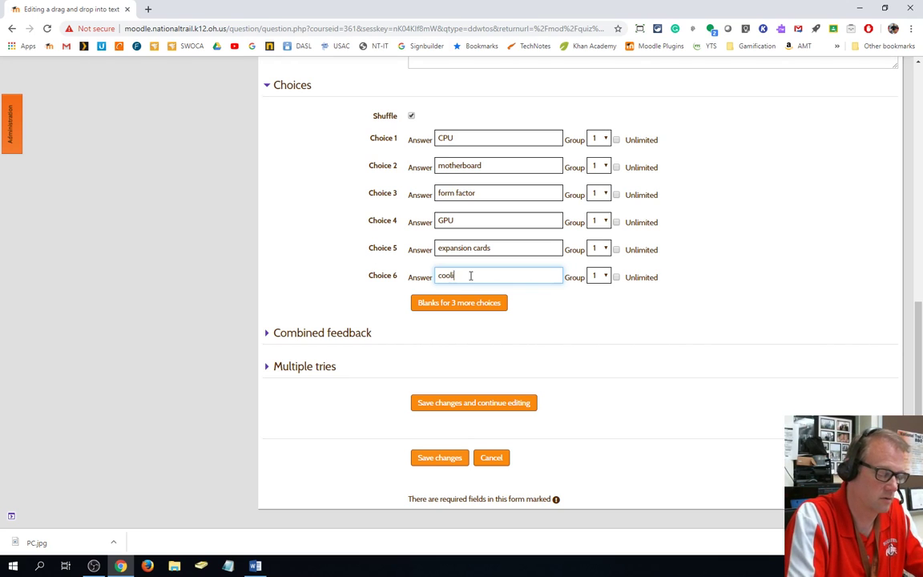
pyautogui.write('ng fans')
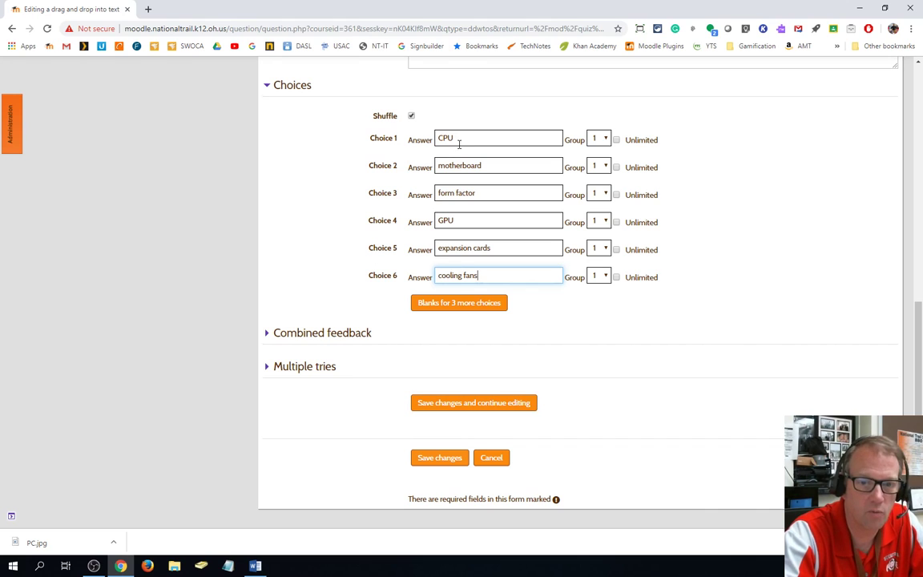
# Review the question text and choices, and save the question to the Certification Quiz
pyautogui.scroll(5, 679, 416)
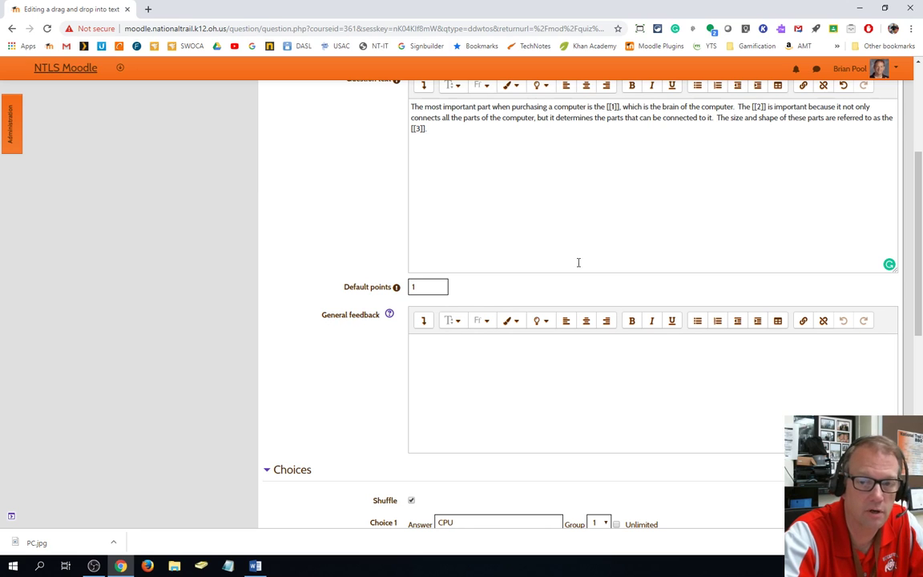
pyautogui.scroll(-5, 657, 372)
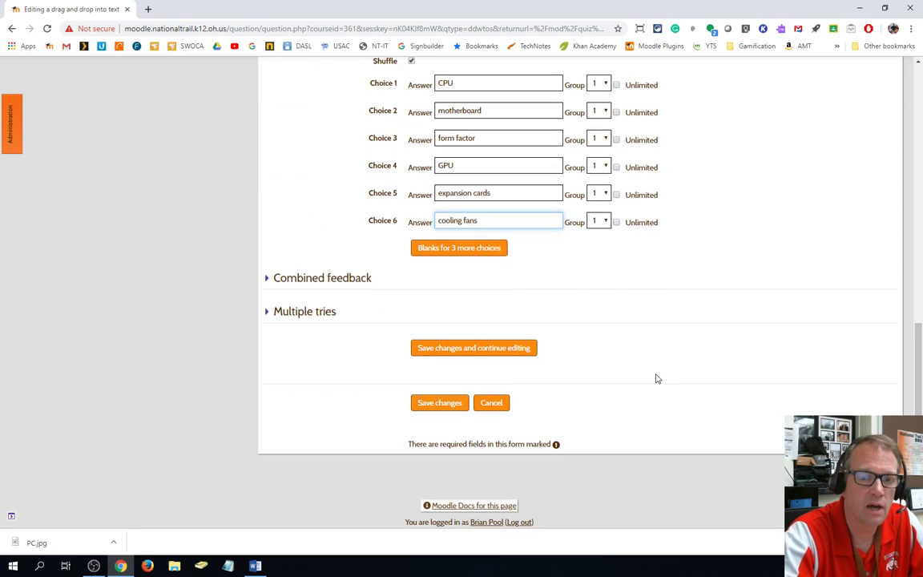
pyautogui.scroll(-1, 560, 360)
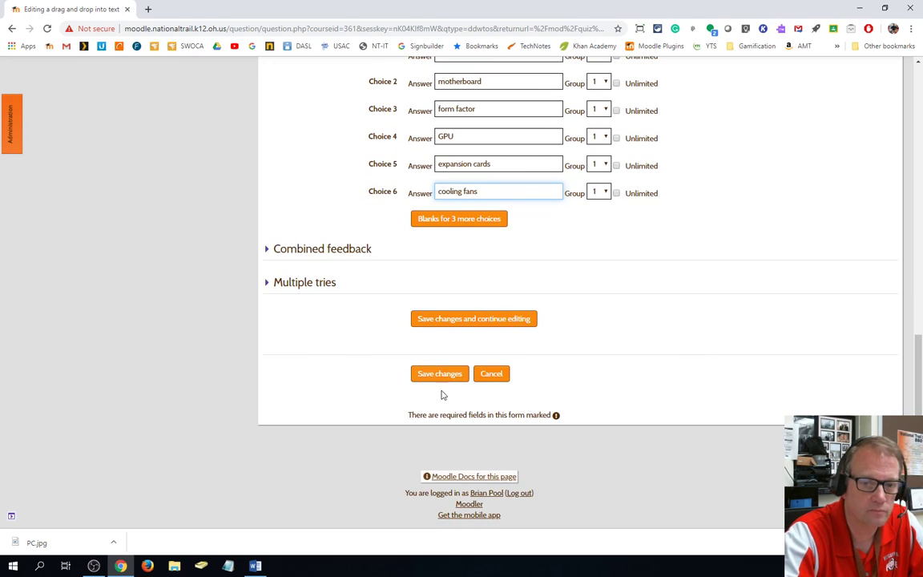
pyautogui.click(440, 376)
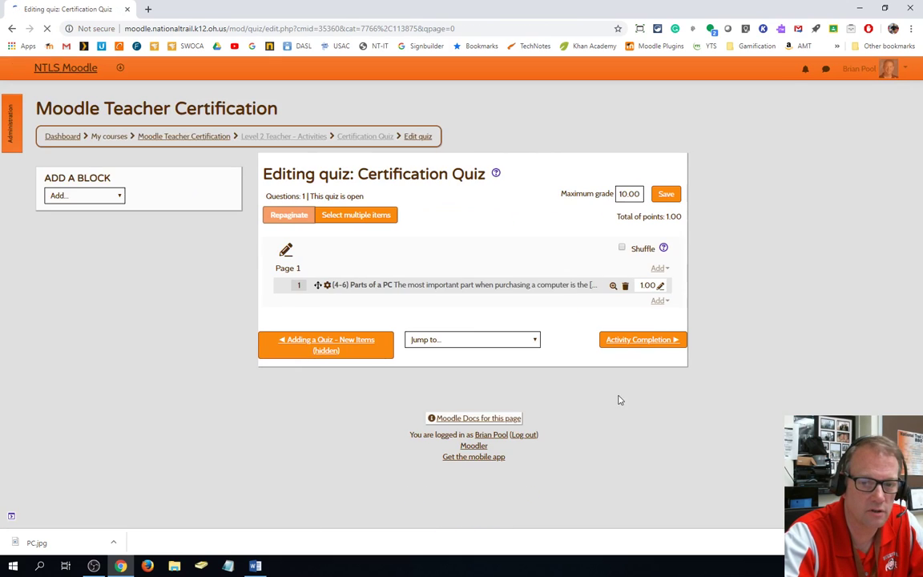
# Preview the Parts of a PC question, fill its blanks with CPU, motherboard and form factor in order, and close the preview
pyautogui.click(612, 285)
pyautogui.moveTo(767, 4); pyautogui.dragTo(380, 54)
pyautogui.click(480, 57)
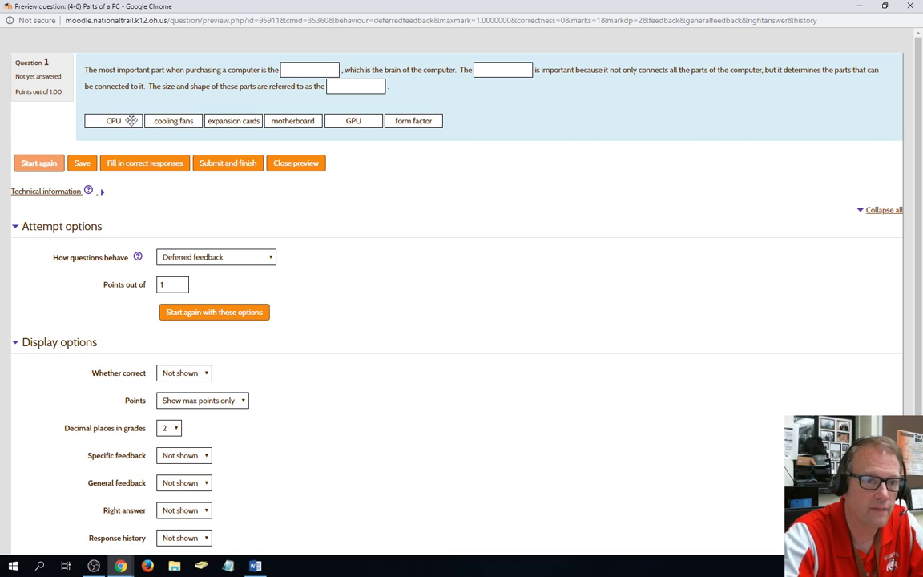
pyautogui.moveTo(132, 119); pyautogui.dragTo(328, 69)
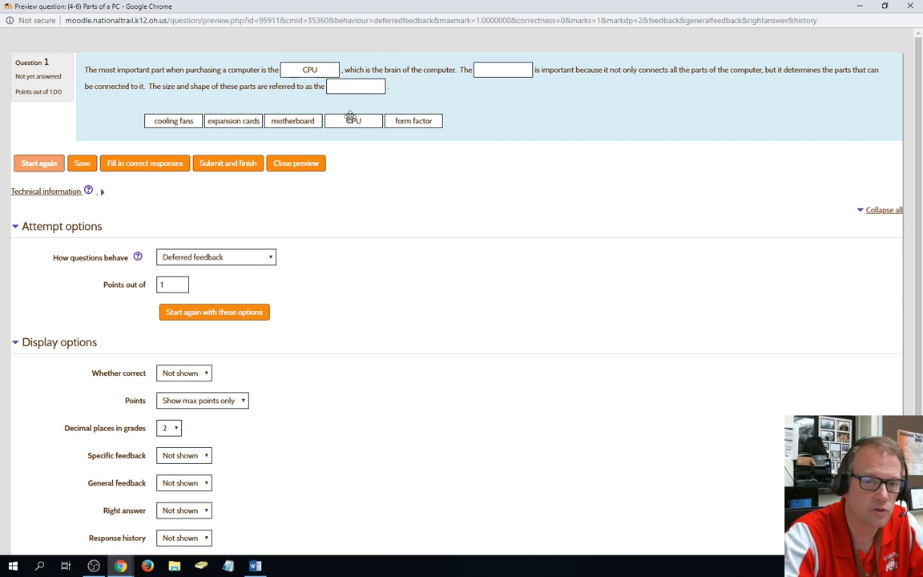
pyautogui.moveTo(298, 122); pyautogui.dragTo(503, 69)
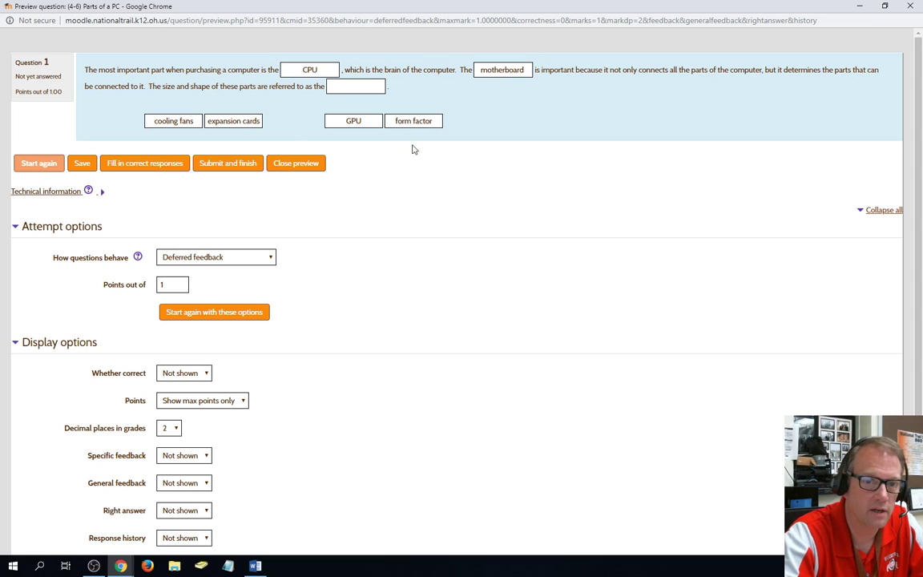
pyautogui.moveTo(406, 120); pyautogui.dragTo(350, 85)
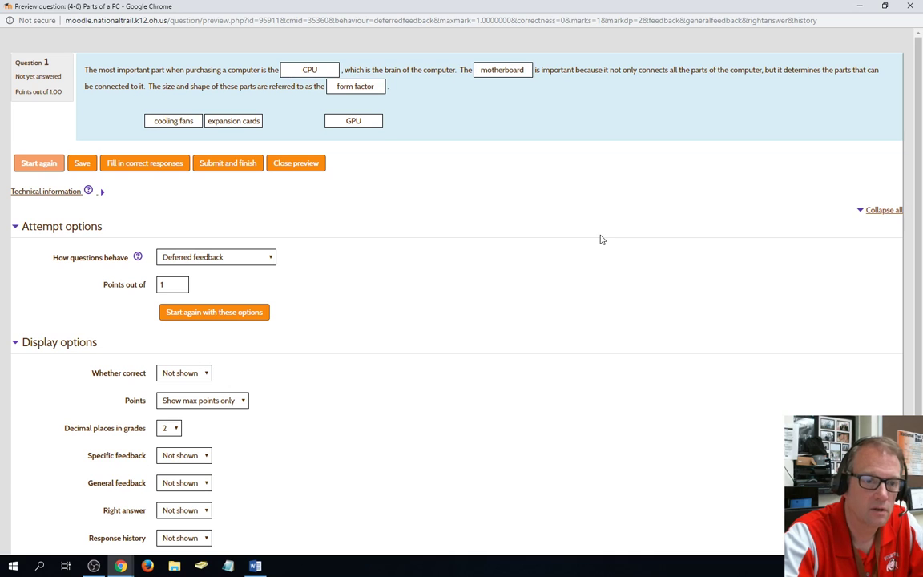
pyautogui.click(293, 166)
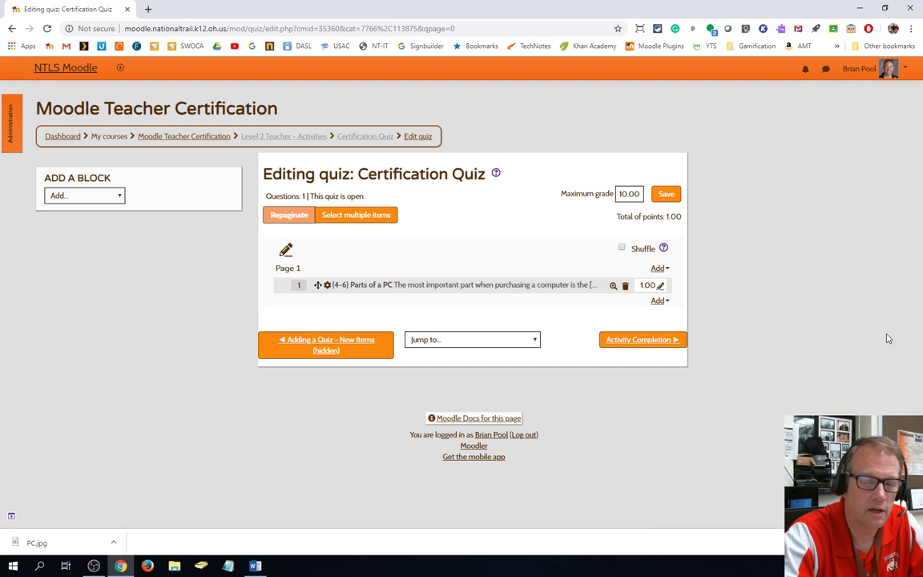
# Set the mark of the Parts of a PC question in the Certification Quiz to 3
pyautogui.click(645, 286)
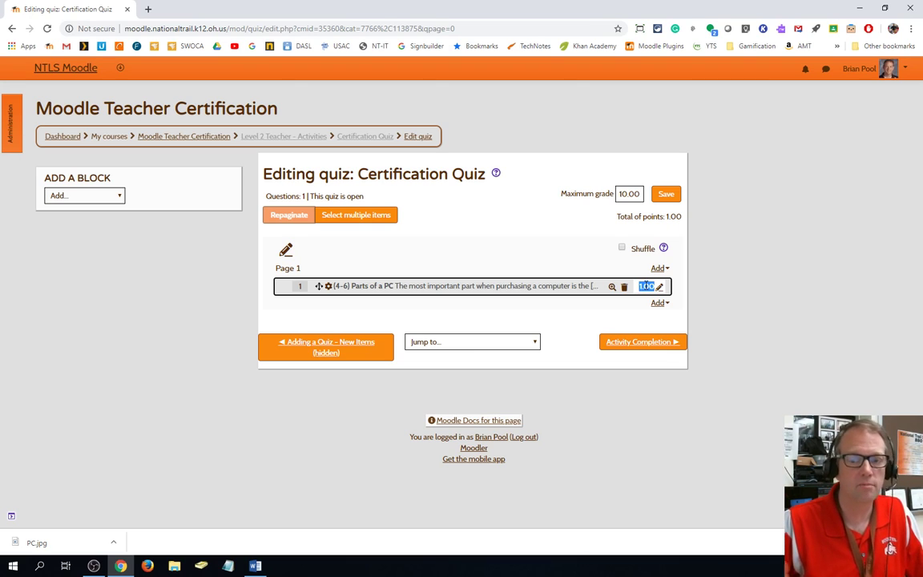
pyautogui.click(646, 286)
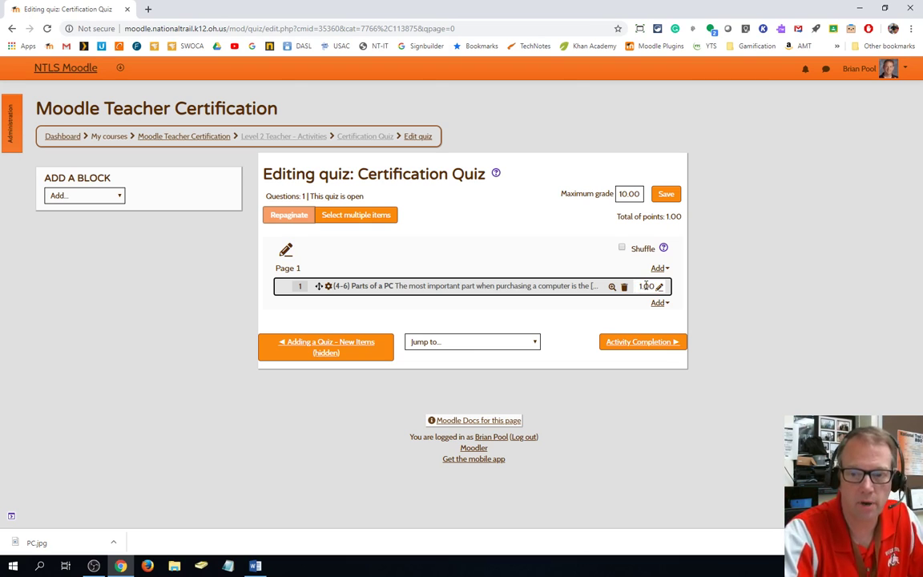
pyautogui.doubleClick(645, 286)
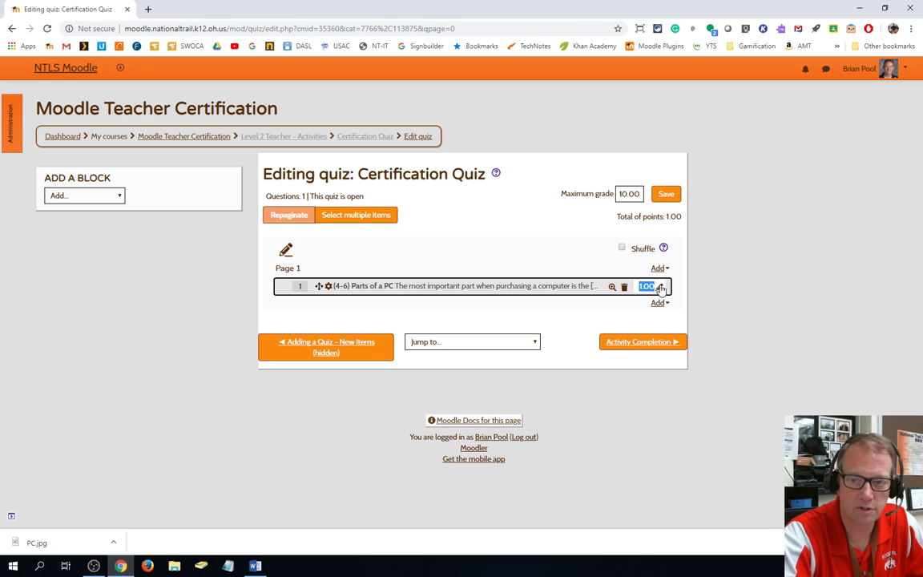
pyautogui.click(660, 287)
pyautogui.write('3')
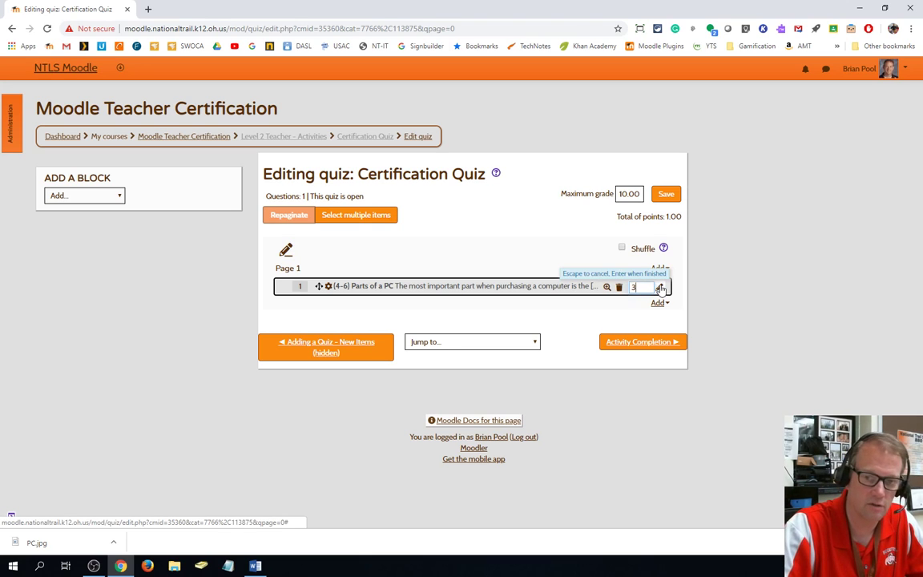
pyautogui.press('Return')
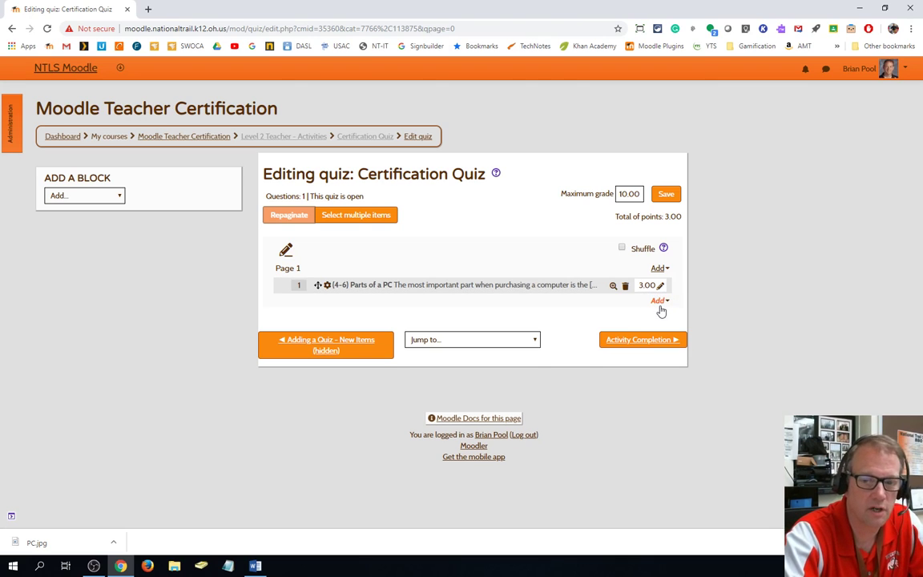
# Add a new question of the type Select missing words to the quiz after the Parts of a PC question
pyautogui.click(658, 303)
pyautogui.click(621, 253)
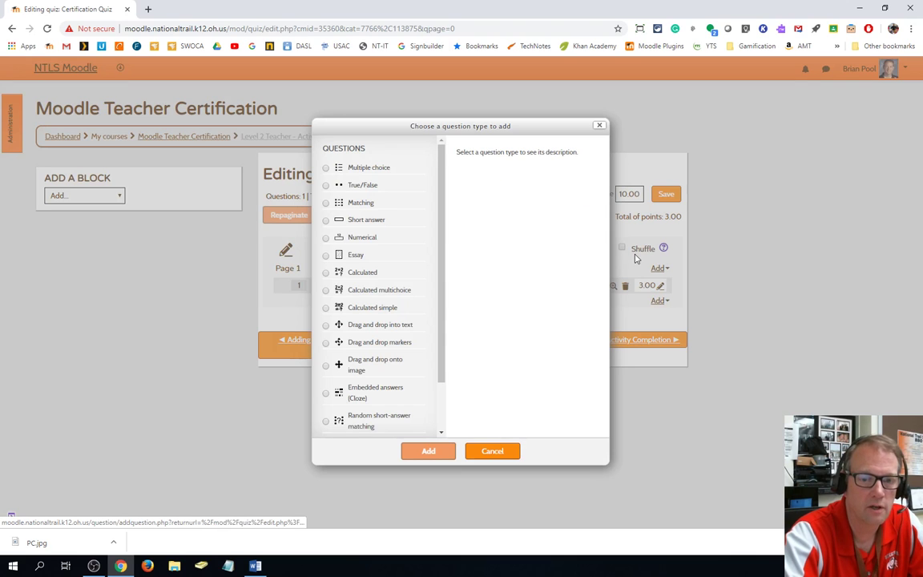
pyautogui.scroll(-2, 401, 302)
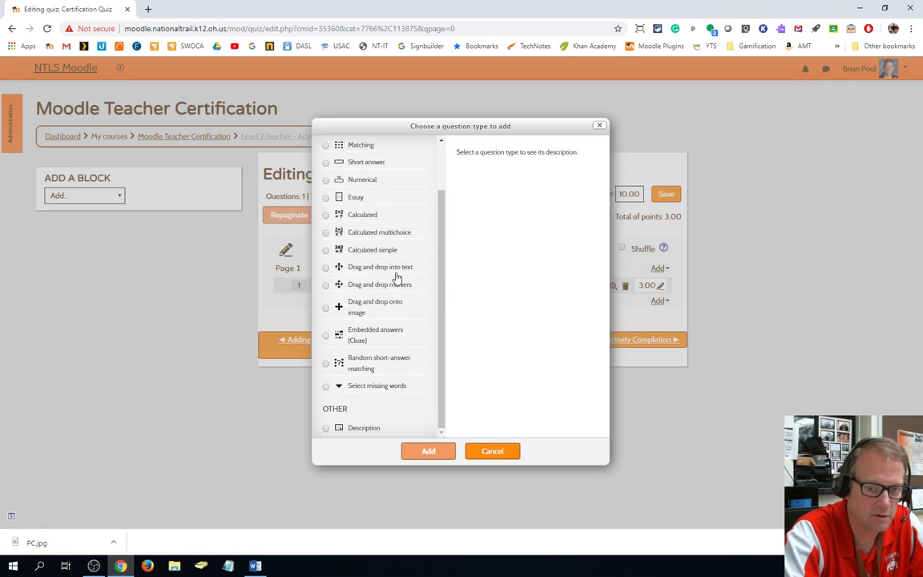
pyautogui.click(325, 388)
pyautogui.click(426, 451)
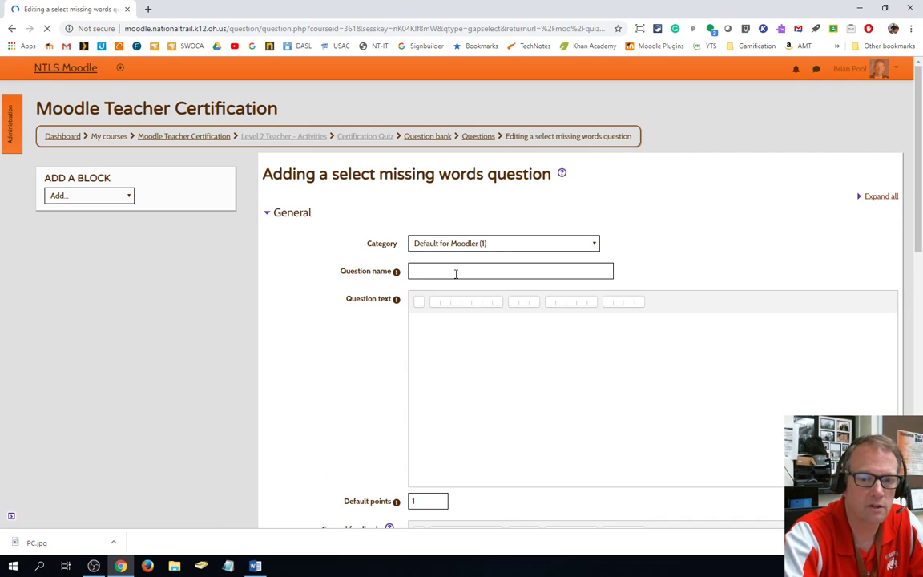
# Keep the category Default for Moodler and name the question "(4-6) Parts of a PC"
pyautogui.click(457, 272)
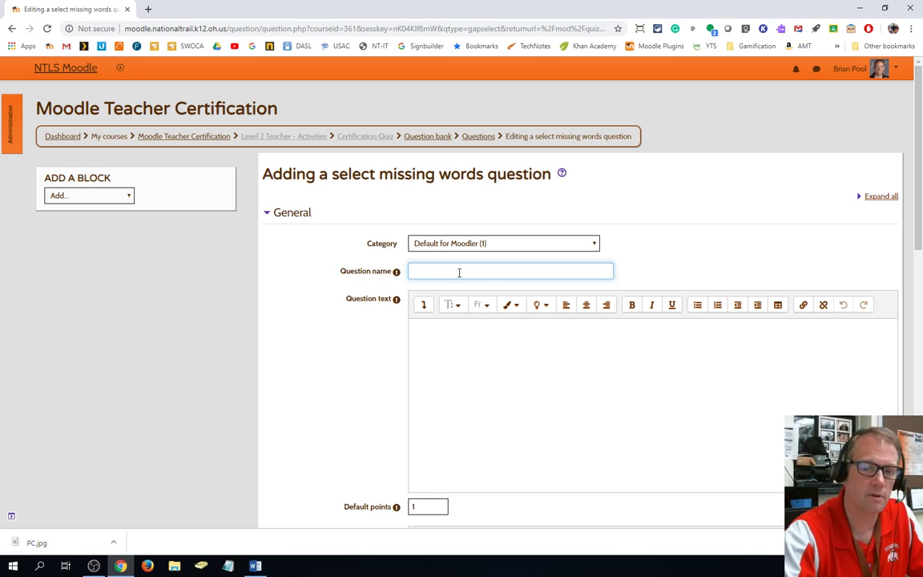
pyautogui.click(589, 243)
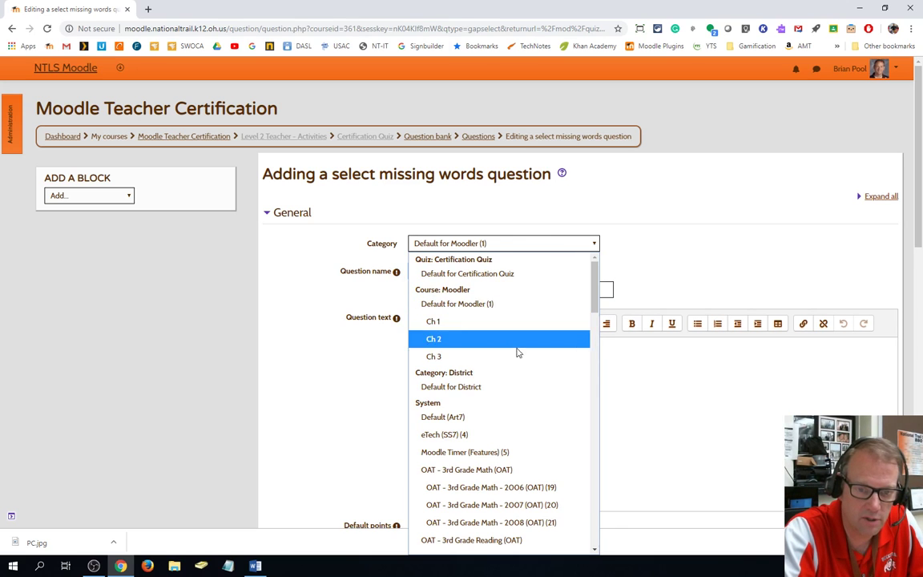
pyautogui.click(466, 307)
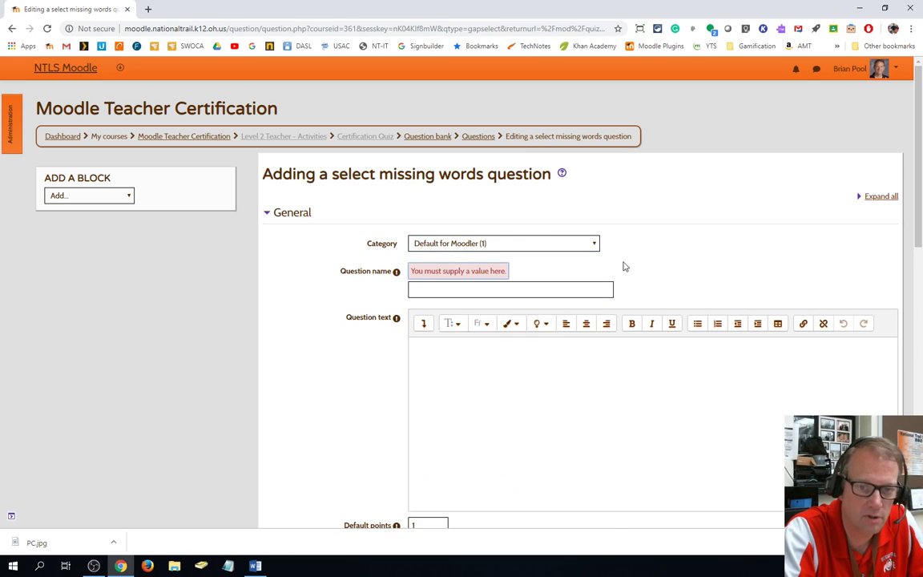
pyautogui.click(457, 294)
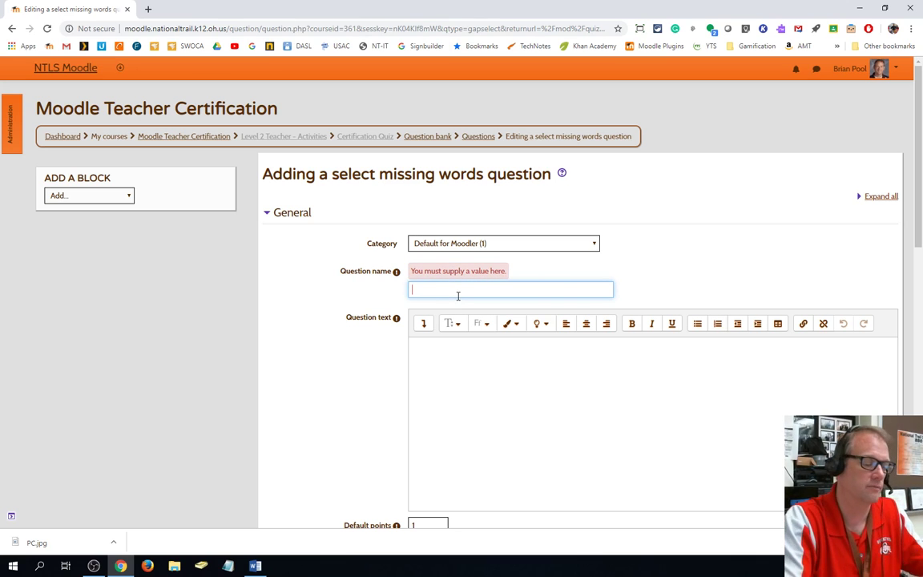
pyautogui.write('(4-6) Parts of a PC')
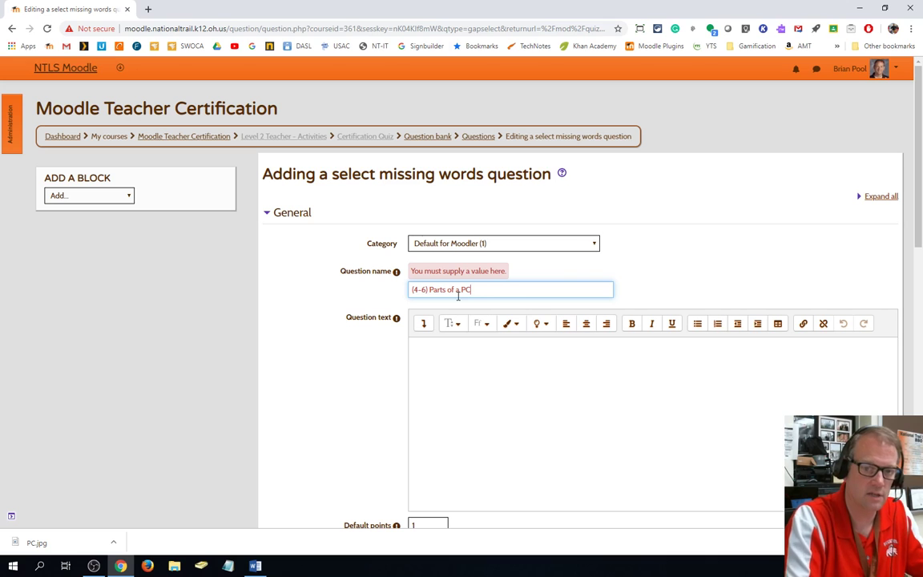
# Fill the question text with the copied paragraph about the CPU, motherboard and form factor from the Word document
pyautogui.click(255, 566)
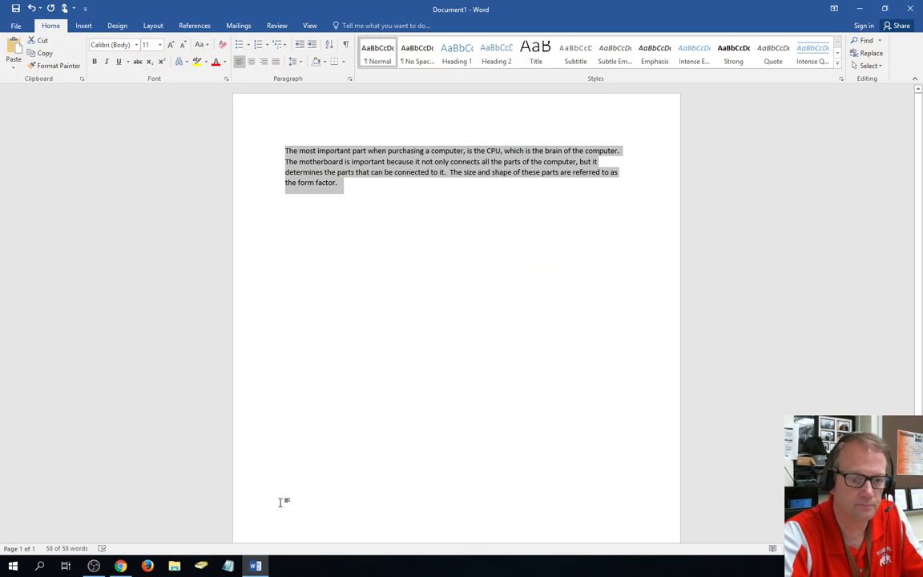
pyautogui.click(120, 566)
pyautogui.click(528, 371)
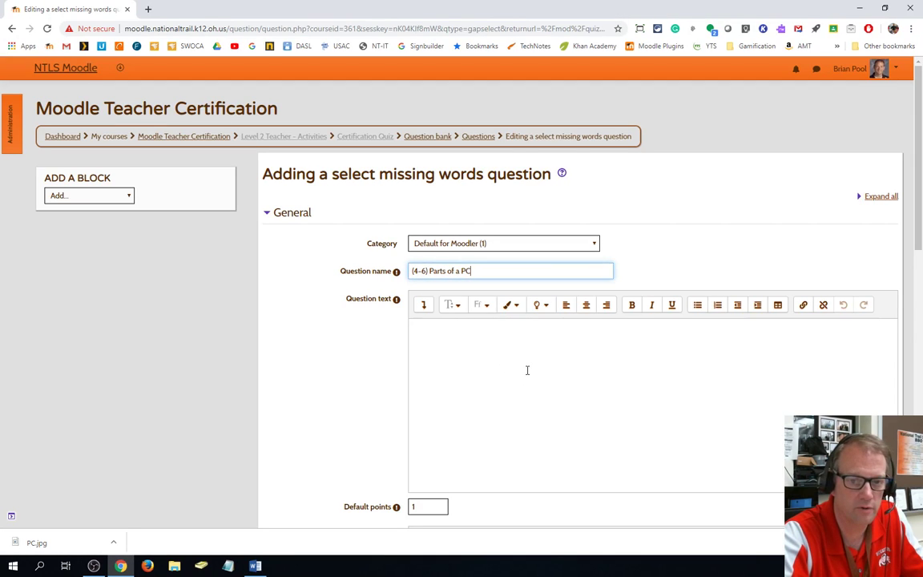
pyautogui.write('The most important part when purchasing a computer, is the CPU, which is the brain of the computer.  The motherboard is important because it not only connects all the parts of the computer, but it determines the parts that can be connected to it.  The size and shape of these parts are referred to as the form factor.')
pyautogui.scroll(-1, 561, 384)
pyautogui.scroll(-2, 587, 405)
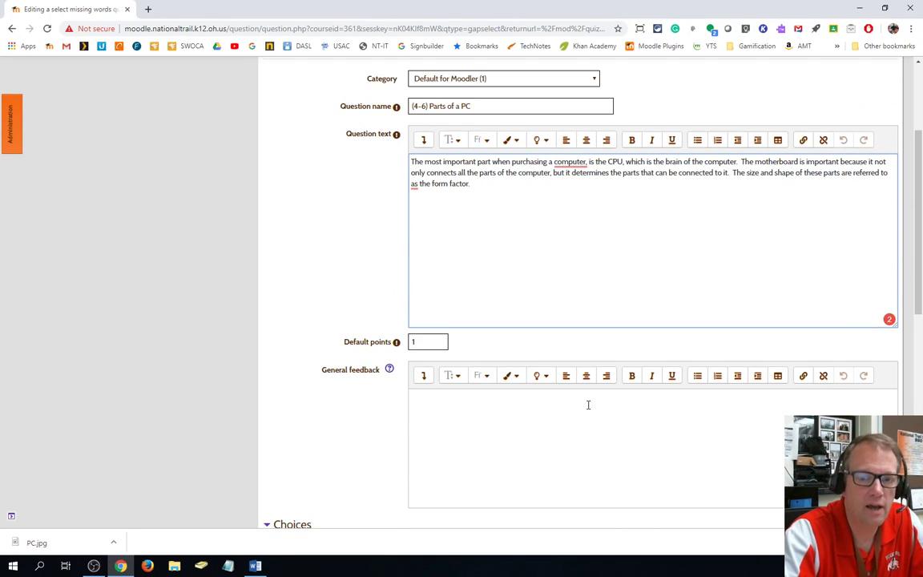
# Remove the comma after "computer" in the question text using the grammar suggestion
pyautogui.scroll(1, 588, 404)
pyautogui.moveTo(556, 216)
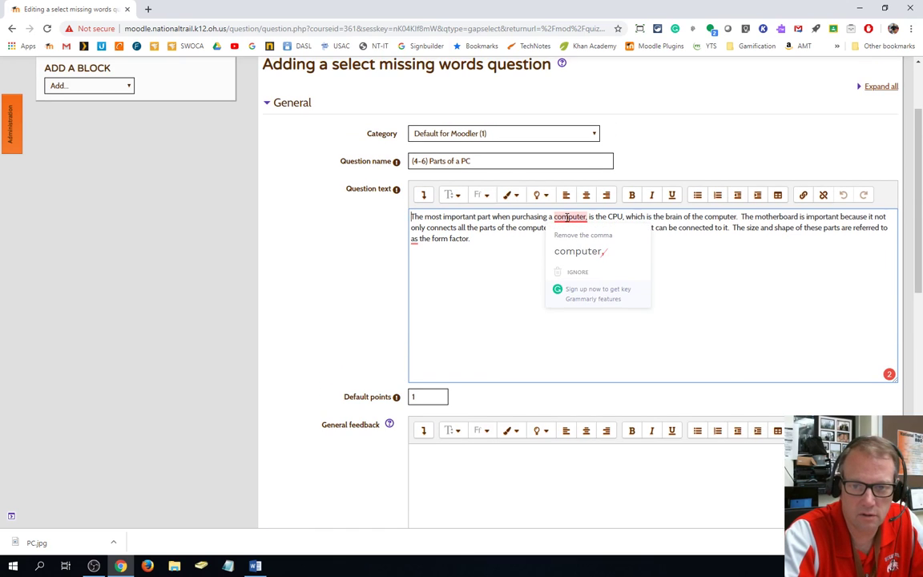
pyautogui.click(574, 251)
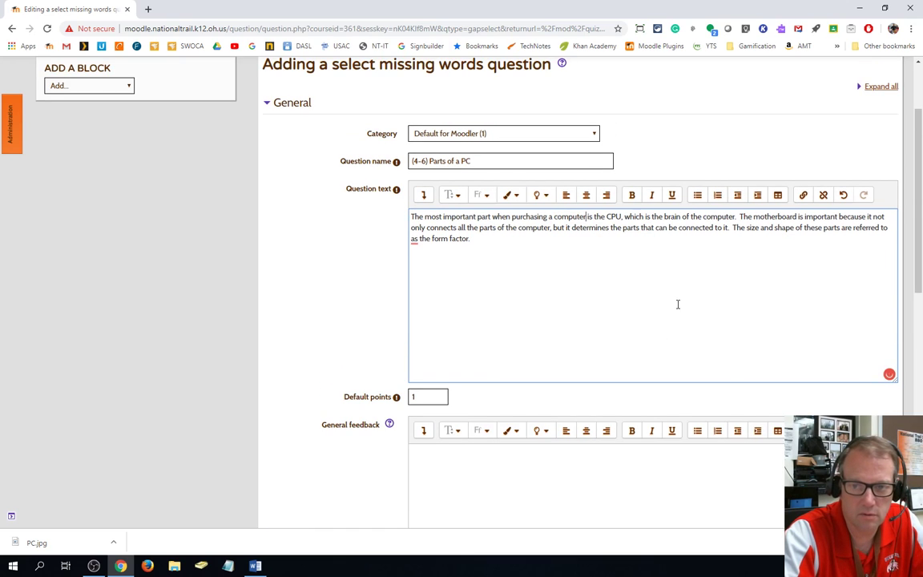
# Replace "CPU" in the question text with the placeholder [[1]] and enter "CPU" as the answer for Choice 1
pyautogui.scroll(-3, 678, 304)
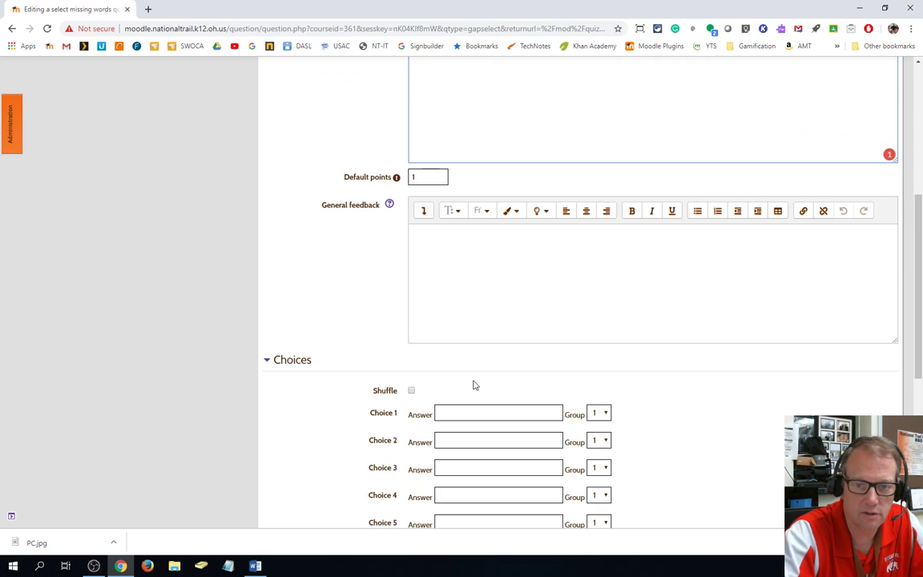
pyautogui.scroll(-2, 482, 281)
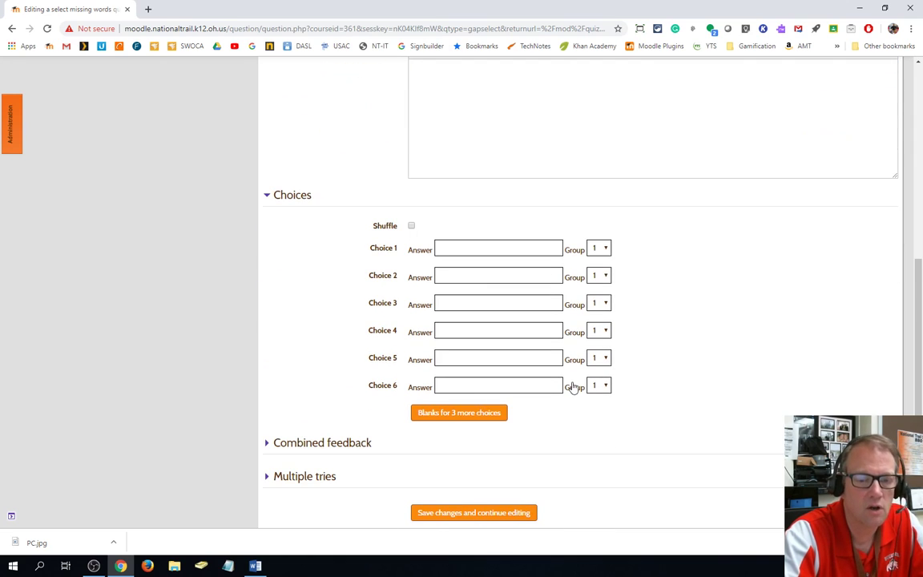
pyautogui.scroll(5, 573, 385)
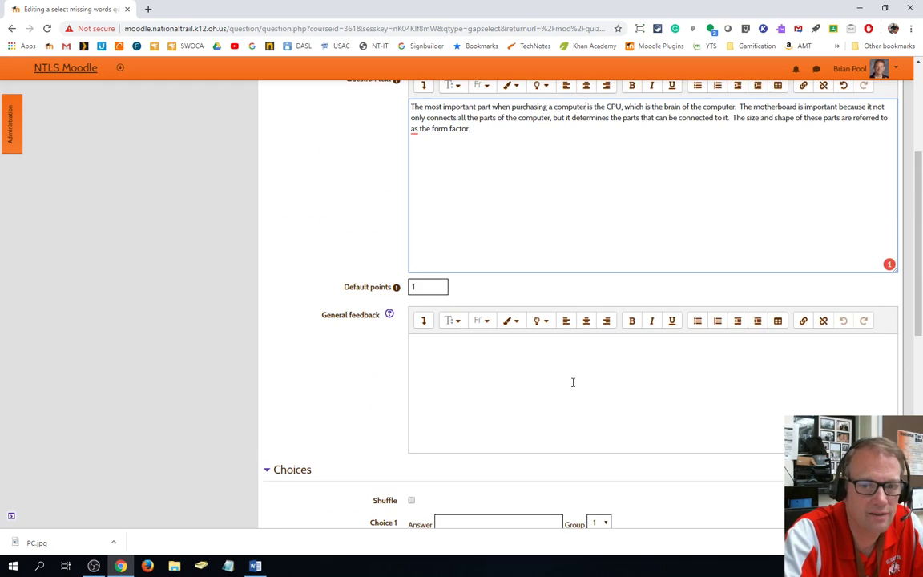
pyautogui.scroll(-3, 572, 383)
pyautogui.scroll(5, 574, 385)
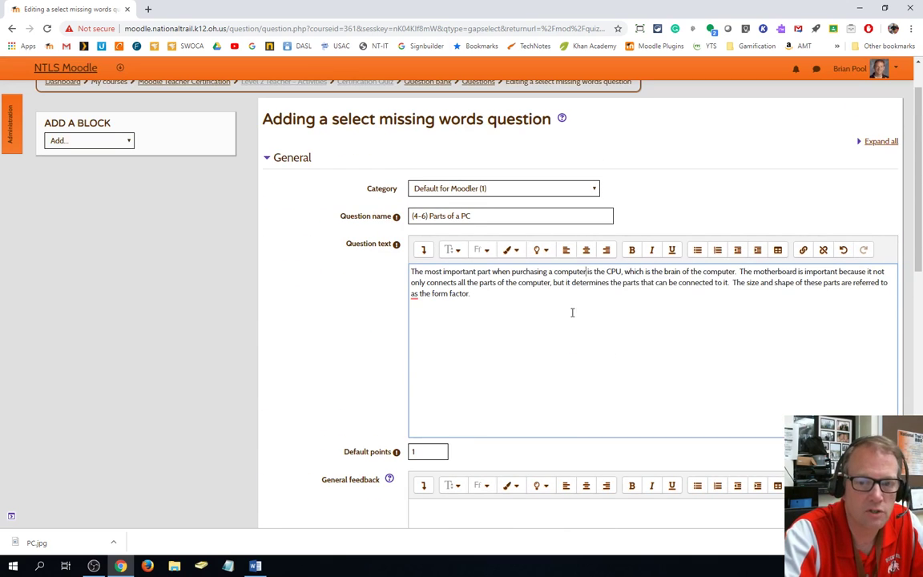
pyautogui.doubleClick(611, 273)
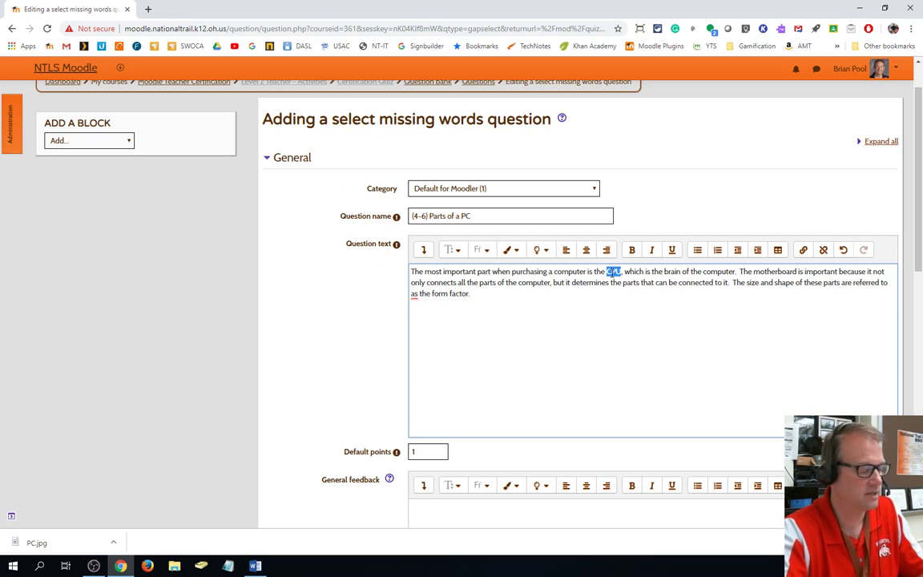
pyautogui.press('BackSpace')
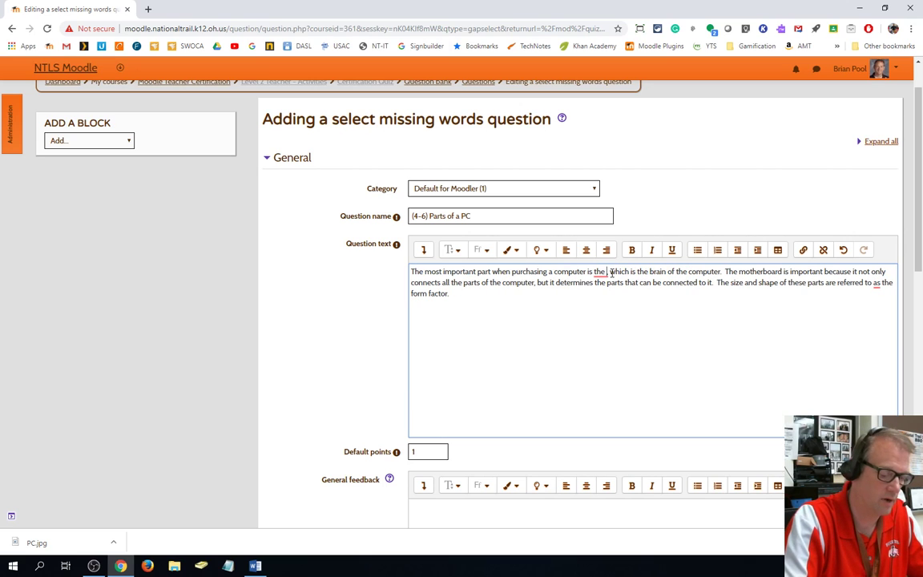
pyautogui.write('[[1]]')
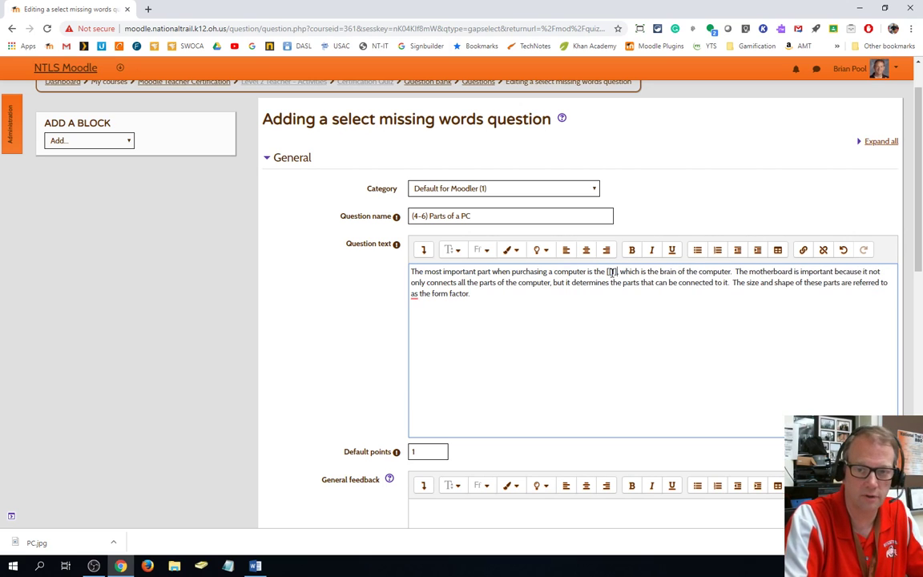
pyautogui.scroll(-3, 585, 280)
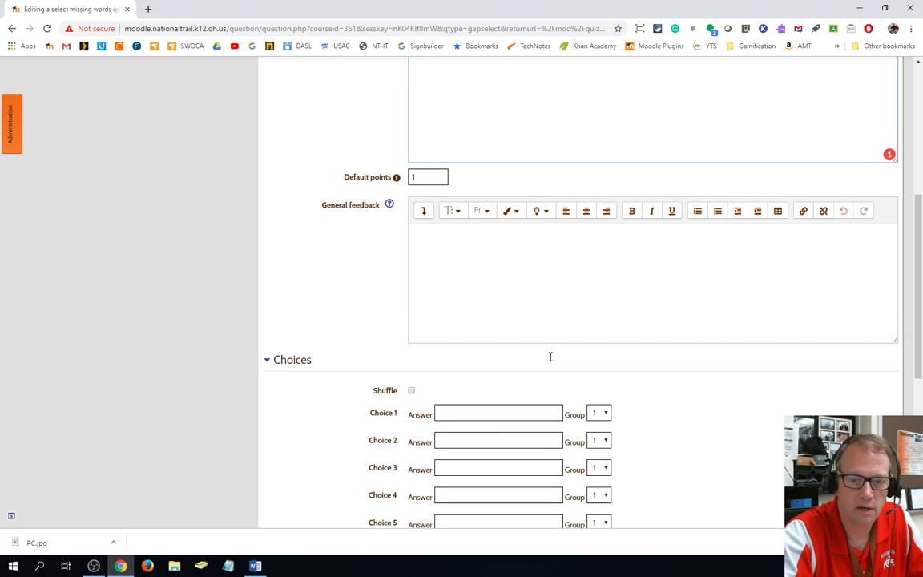
pyautogui.click(498, 414)
pyautogui.write('CPU')
# Replace "motherboard" in the question text with the placeholder [[2]] and enter "motherboard" as the answer for Choice 2
pyautogui.scroll(5, 631, 324)
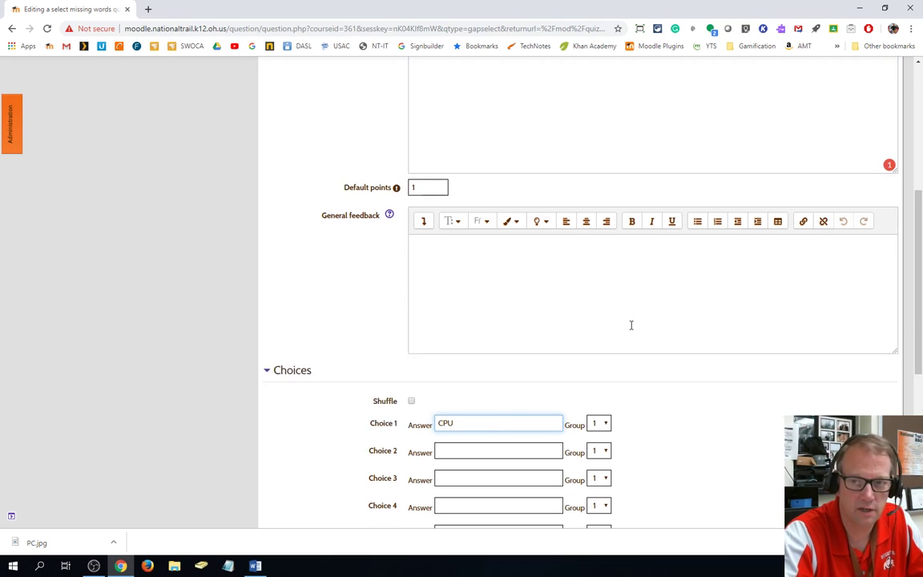
pyautogui.doubleClick(766, 271)
pyautogui.hotkey('ctrl', 'c')
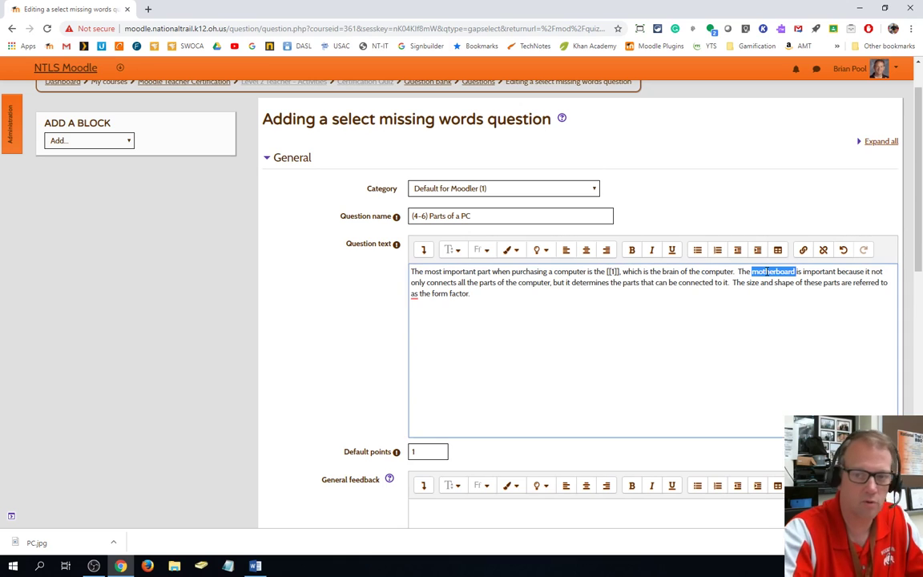
pyautogui.press('BackSpace')
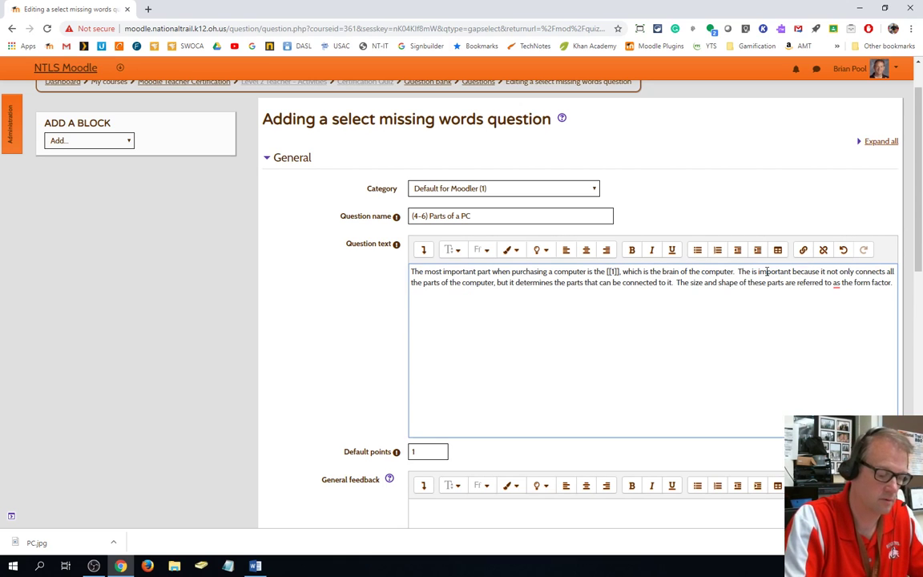
pyautogui.write('[[2]]')
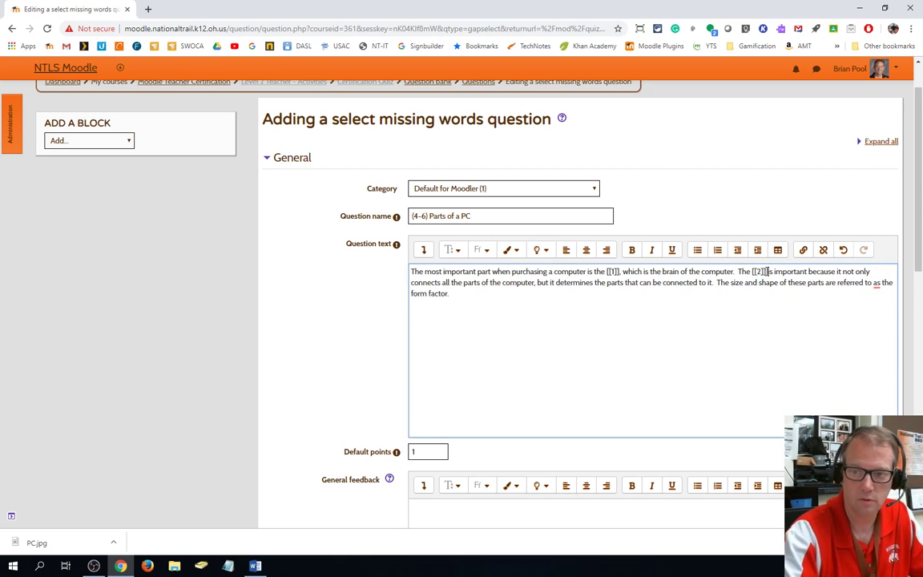
pyautogui.scroll(-5, 601, 372)
pyautogui.click(475, 385)
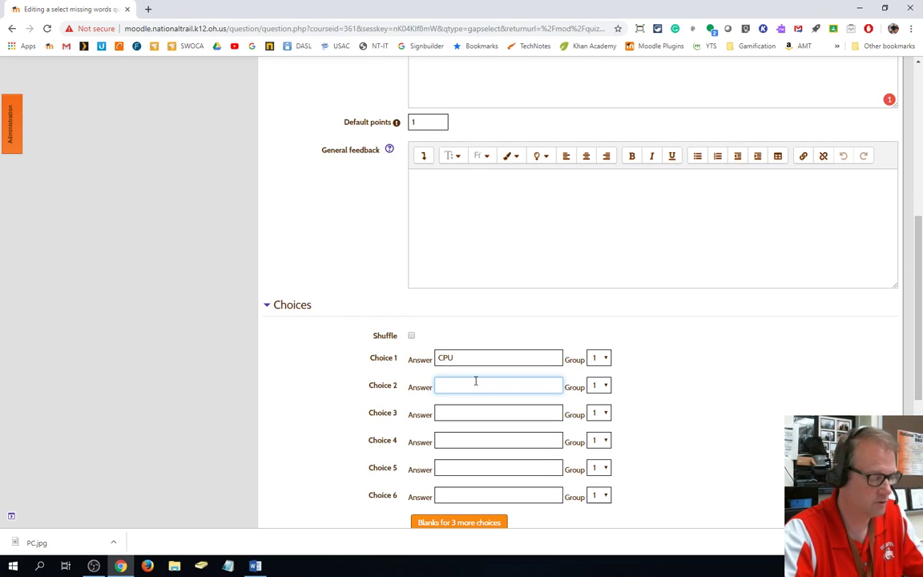
pyautogui.hotkey('ctrl', 'v')
# Cut "form factor" from the end of the question text and put the placeholder [[3]] in its place, followed by a period
pyautogui.scroll(5, 707, 292)
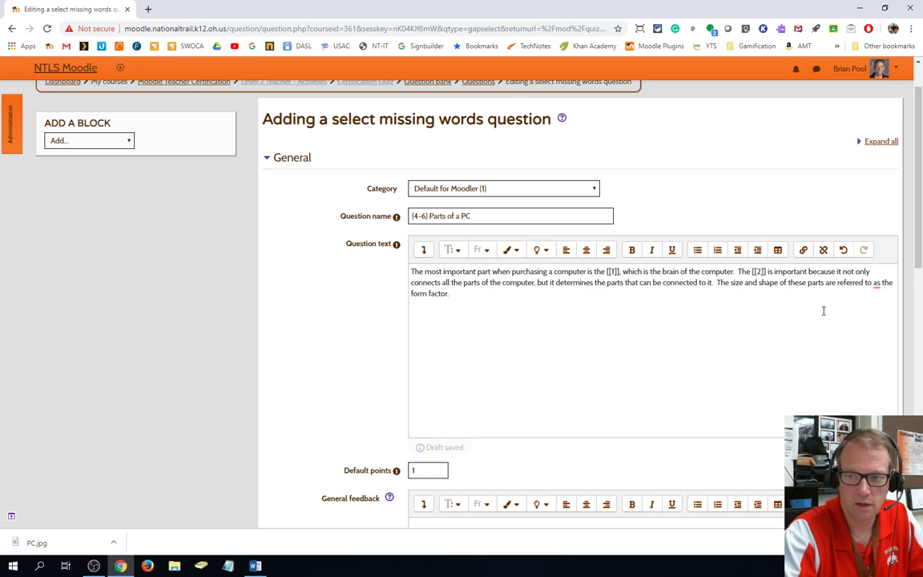
pyautogui.moveTo(450, 296); pyautogui.dragTo(410, 298)
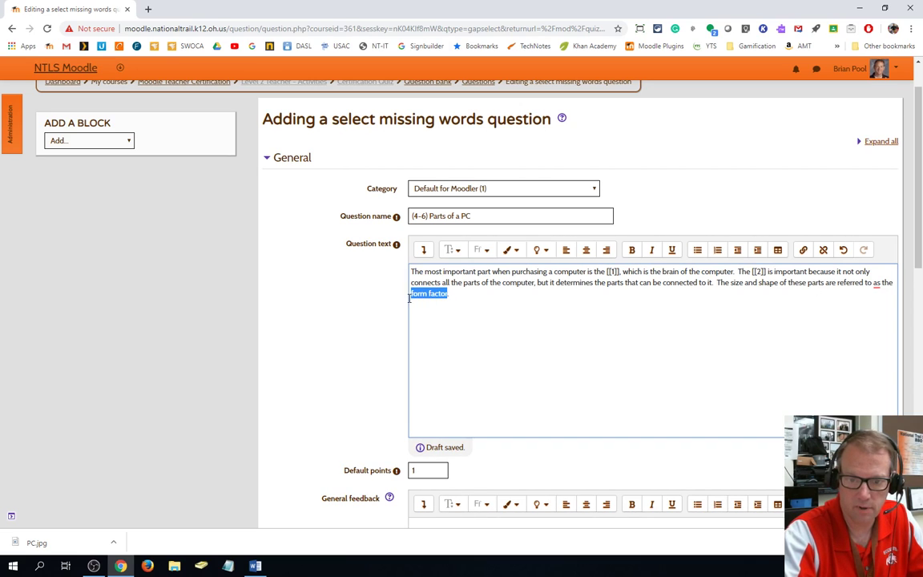
pyautogui.hotkey('ctrl', 'x')
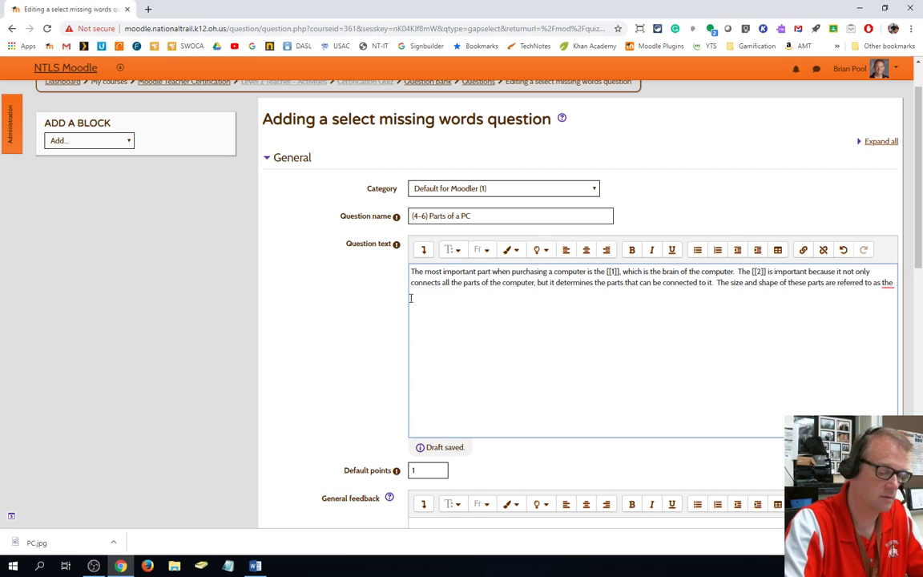
pyautogui.write('[[3]].')
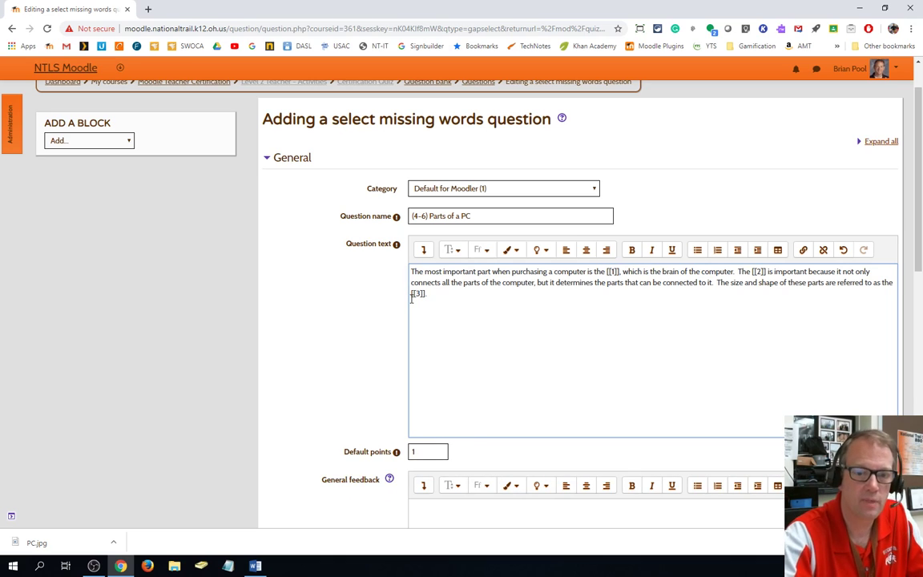
# Paste the cut text "form factor" as the answer for Choice 3
pyautogui.scroll(-4, 412, 298)
pyautogui.click(474, 414)
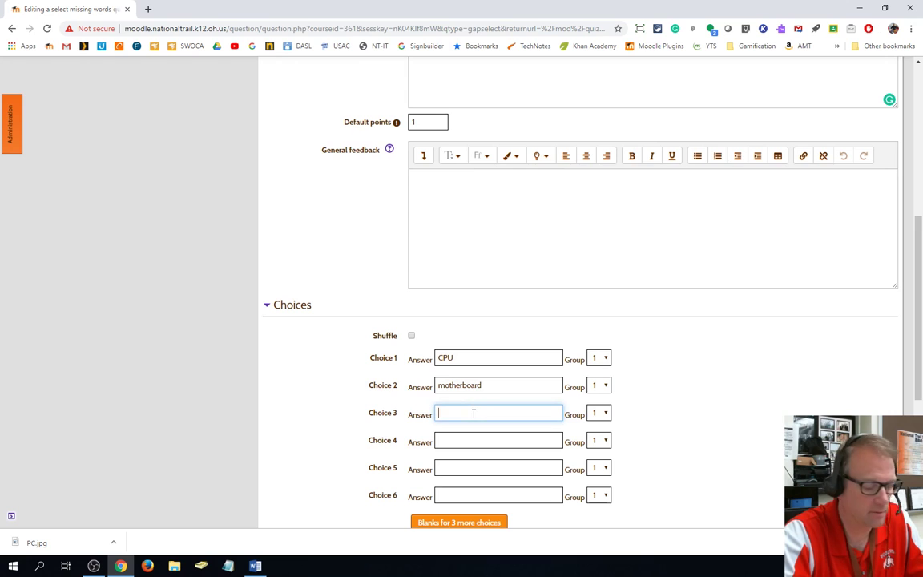
pyautogui.hotkey('ctrl', 'v')
# Enter "GPU" as the answer for Choice 4 and "expansion card" as the answer for Choice 5
pyautogui.click(473, 443)
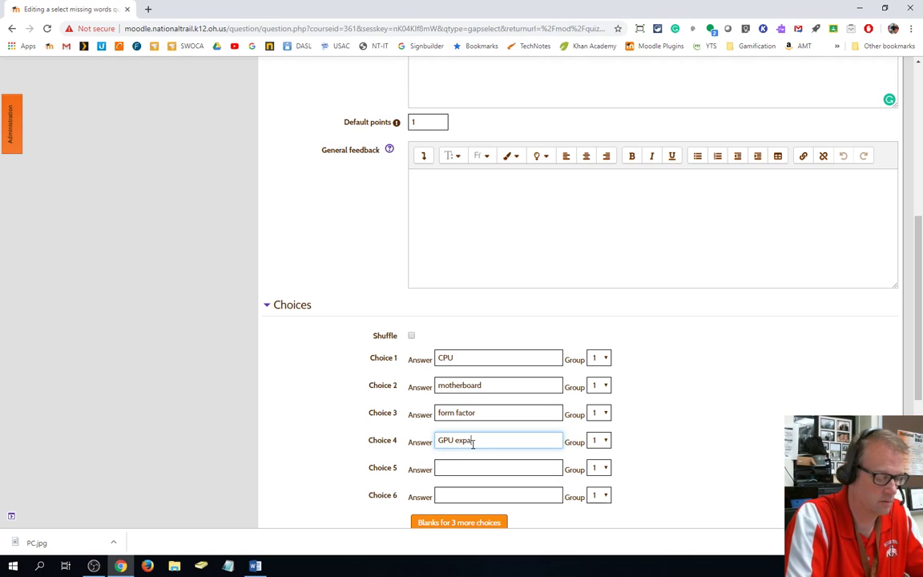
pyautogui.write('GPU expansion card')
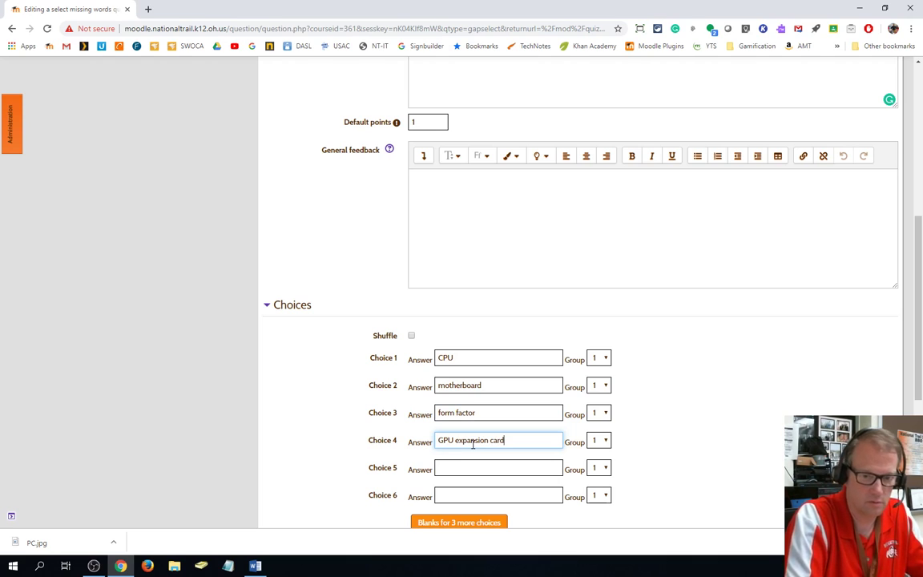
pyautogui.press('Tab')
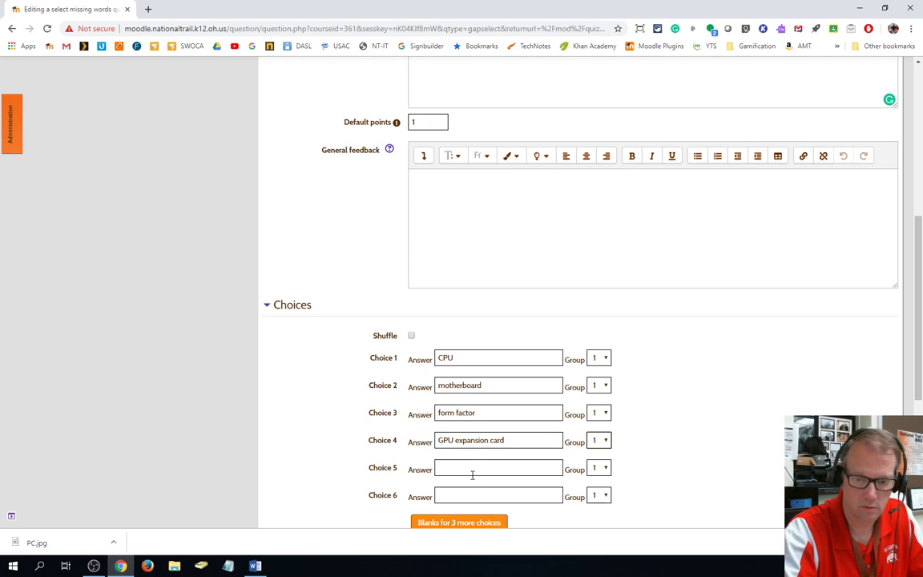
pyautogui.moveTo(456, 444); pyautogui.dragTo(519, 444)
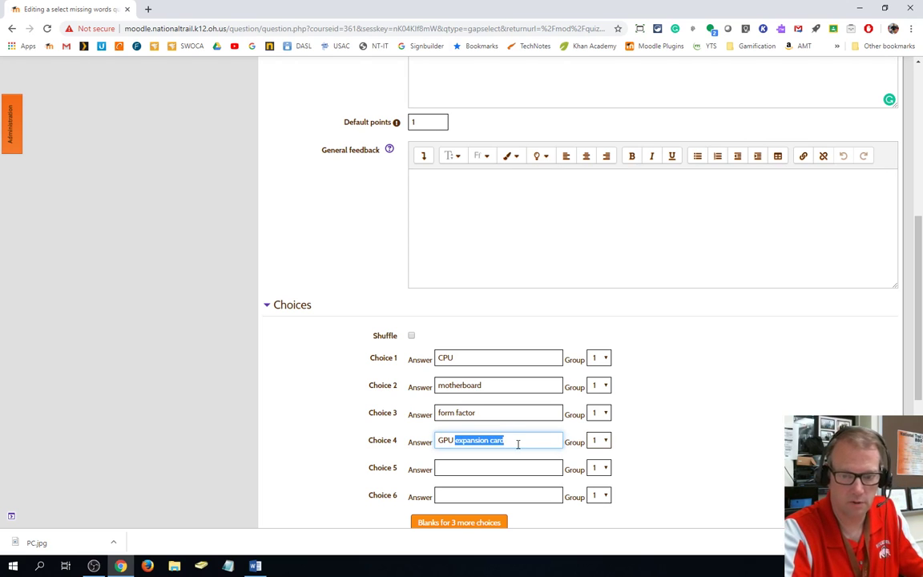
pyautogui.press('BackSpace')
pyautogui.click(480, 465)
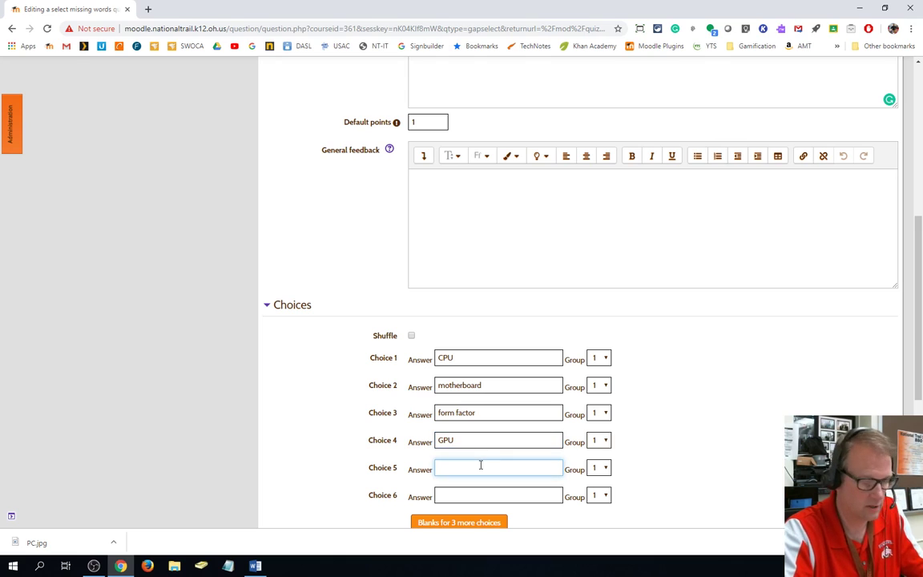
pyautogui.hotkey('ctrl', 'v')
# Enter "cooling fans" as the answer for Choice 6 and save the select missing words question
pyautogui.click(476, 497)
pyautogui.write('cool')
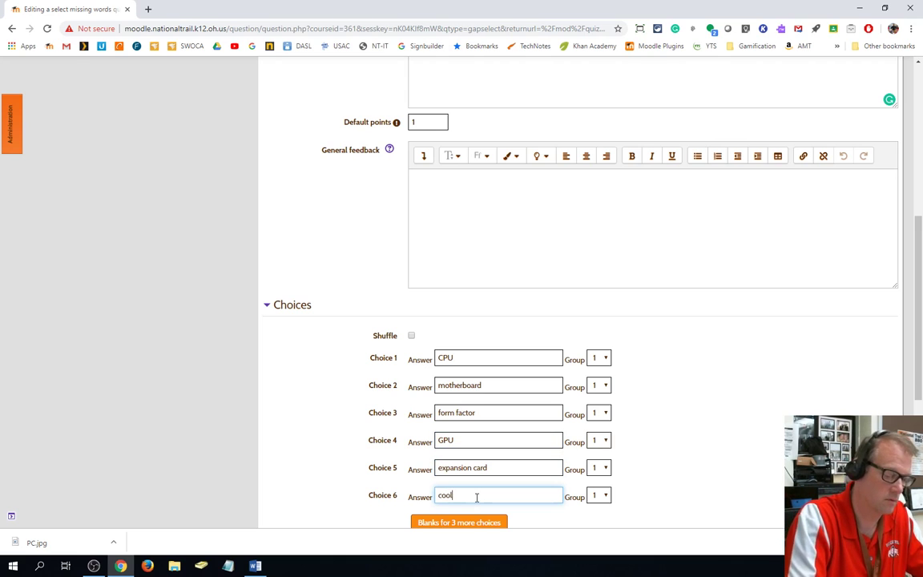
pyautogui.write('ing fans')
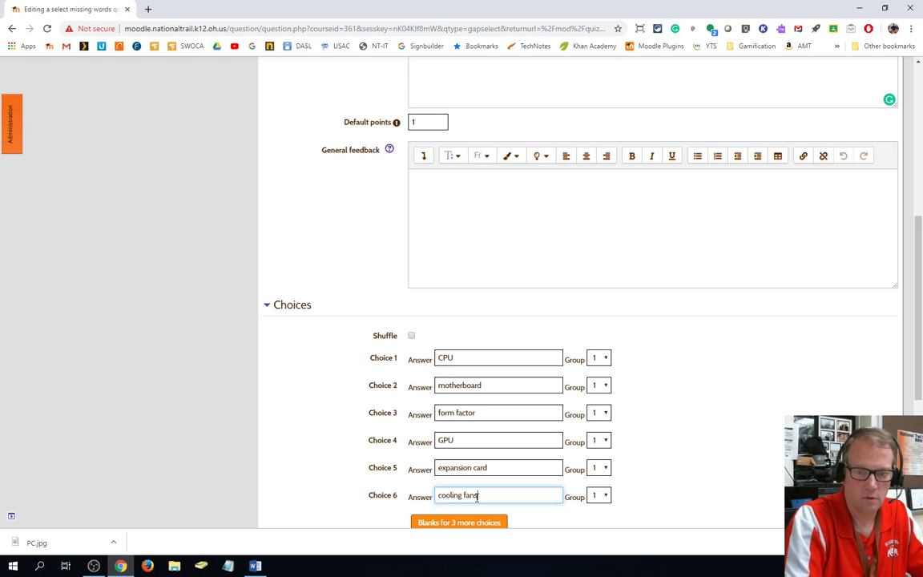
pyautogui.scroll(-4, 400, 320)
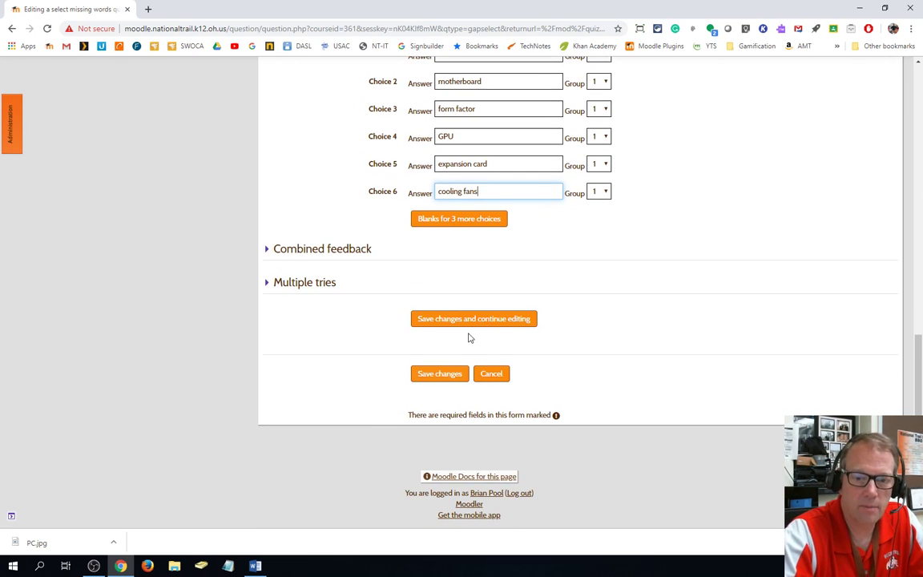
pyautogui.click(450, 378)
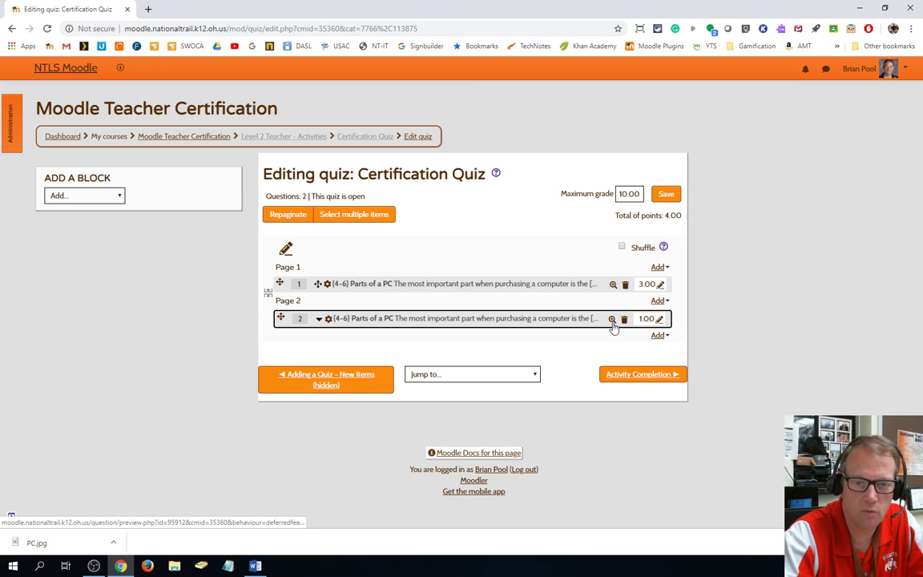
# Preview question 2 and fill its three blanks with CPU, motherboard and form factor
pyautogui.click(613, 322)
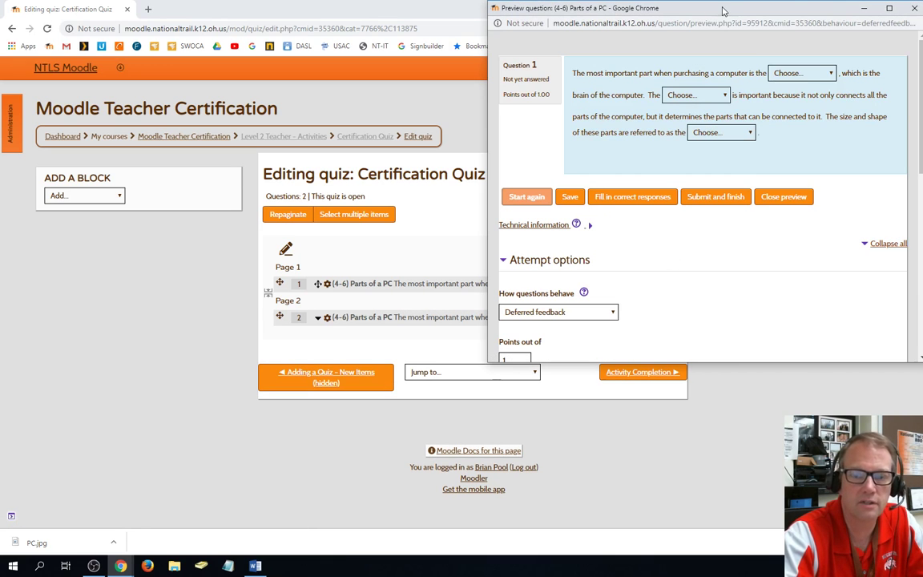
pyautogui.moveTo(645, 13); pyautogui.dragTo(331, 100)
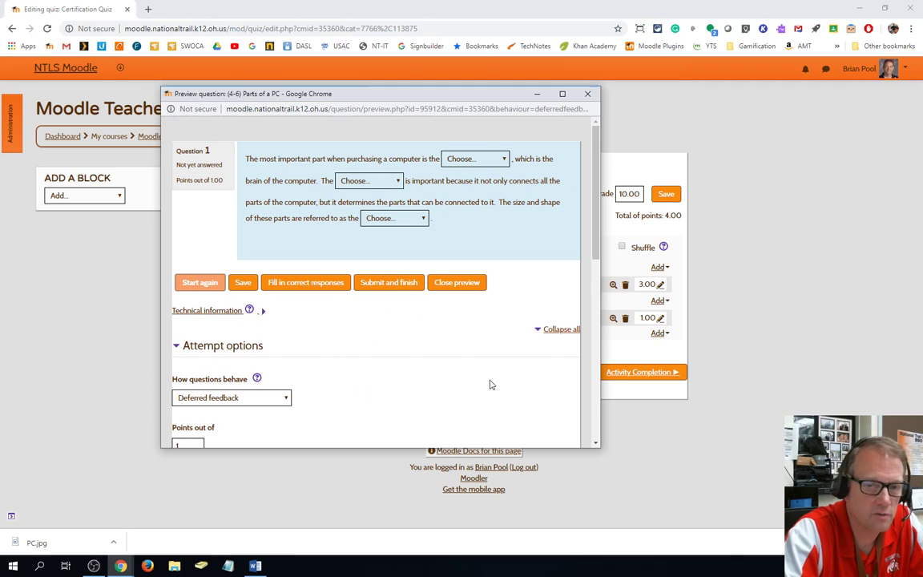
pyautogui.click(489, 159)
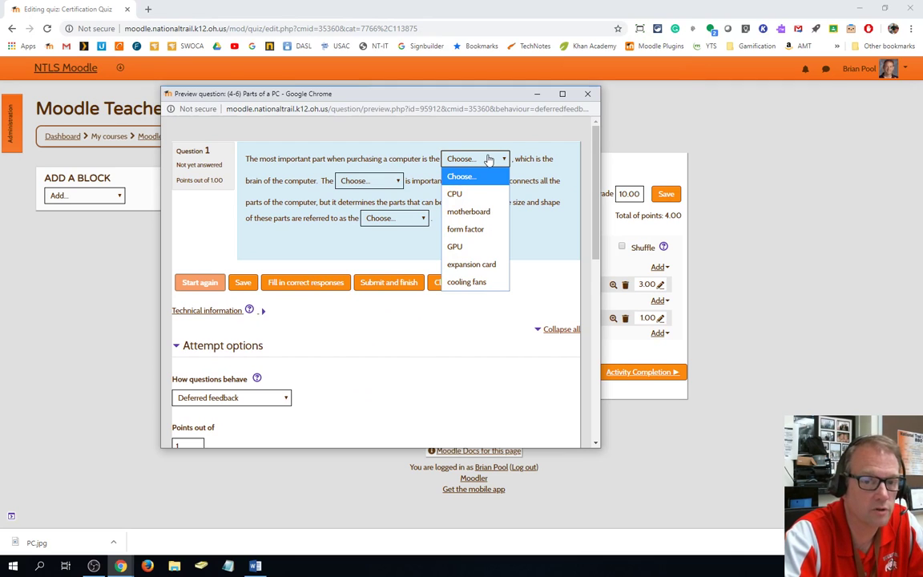
pyautogui.click(482, 195)
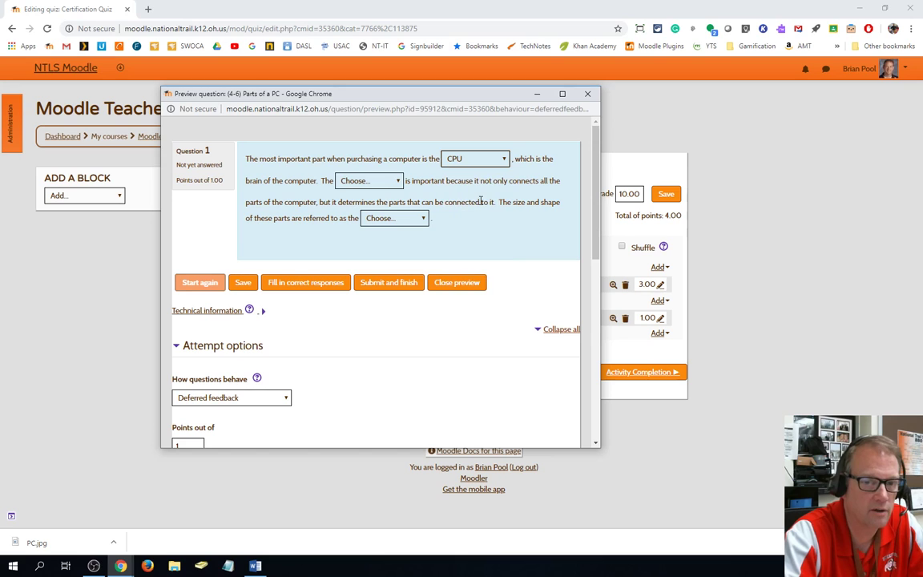
pyautogui.click(356, 180)
pyautogui.click(346, 223)
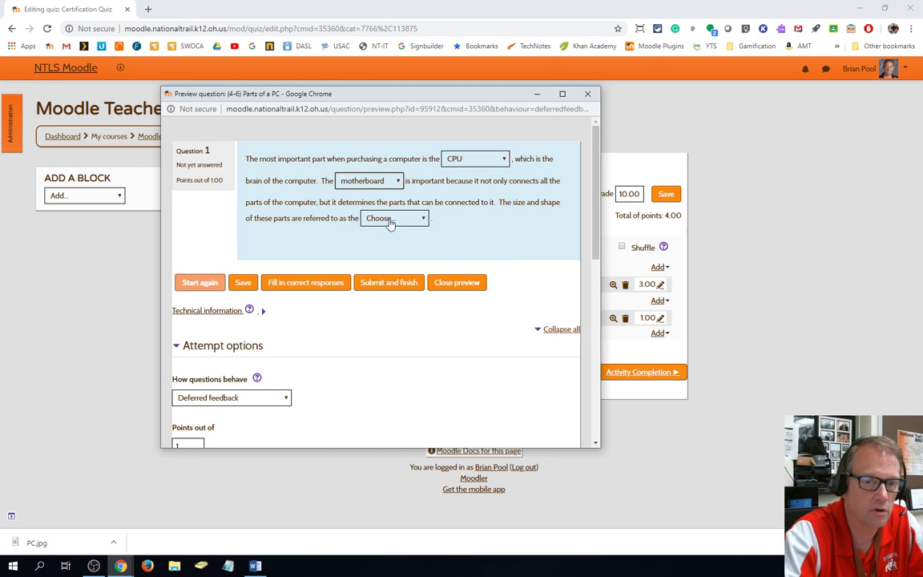
pyautogui.click(390, 218)
pyautogui.click(380, 289)
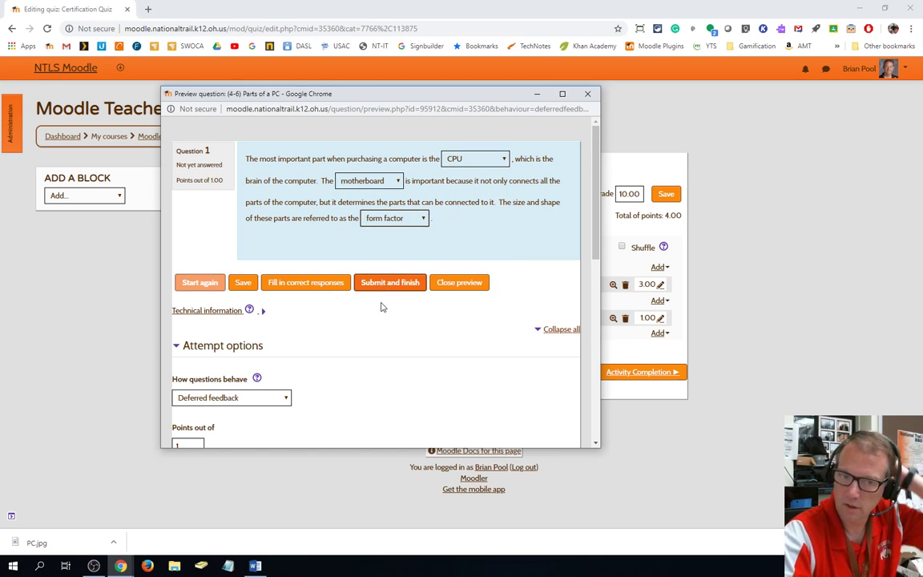
# Check the answer options offered for the first blank again and close the question preview
pyautogui.click(493, 162)
pyautogui.click(494, 162)
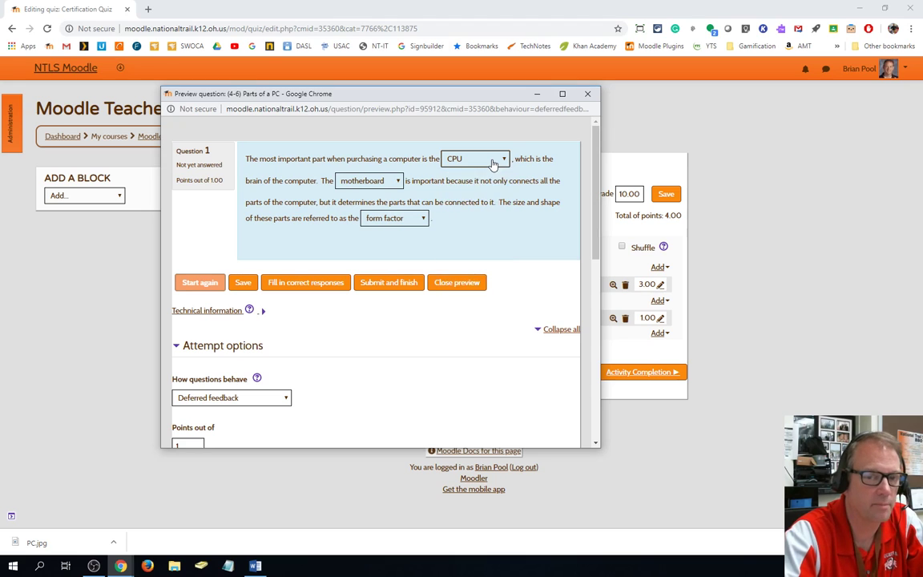
pyautogui.click(497, 162)
pyautogui.click(497, 162)
pyautogui.click(454, 283)
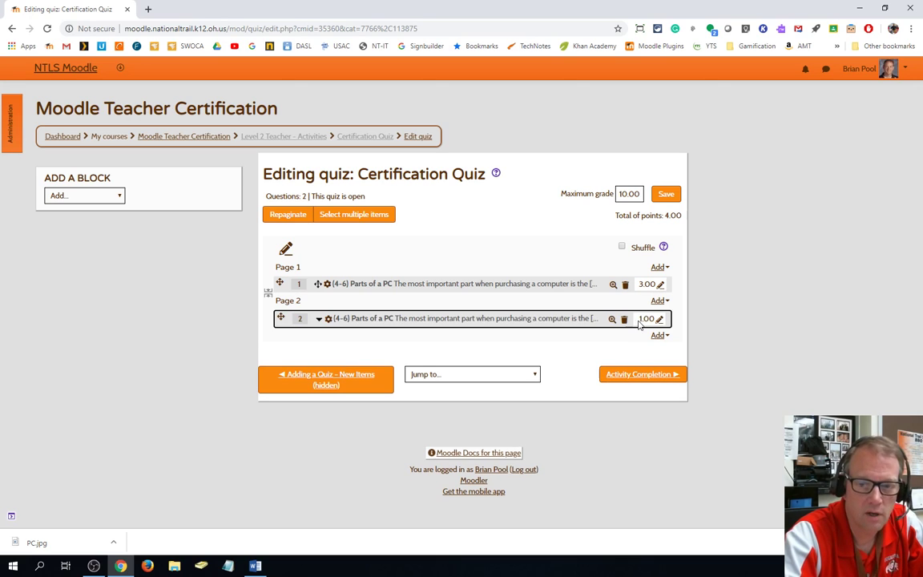
# Edit question 2 to shuffle its answer choices and save the changes
pyautogui.click(330, 320)
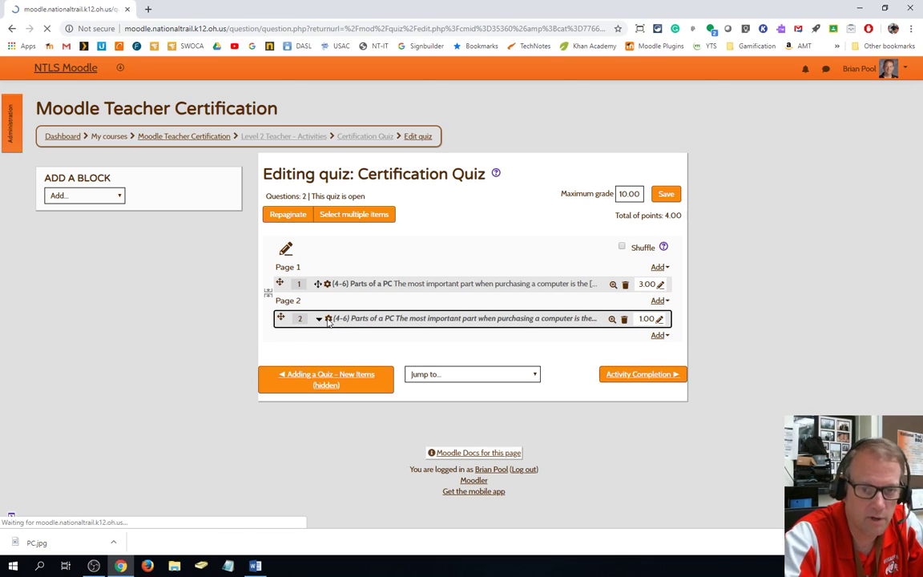
pyautogui.scroll(-6, 513, 319)
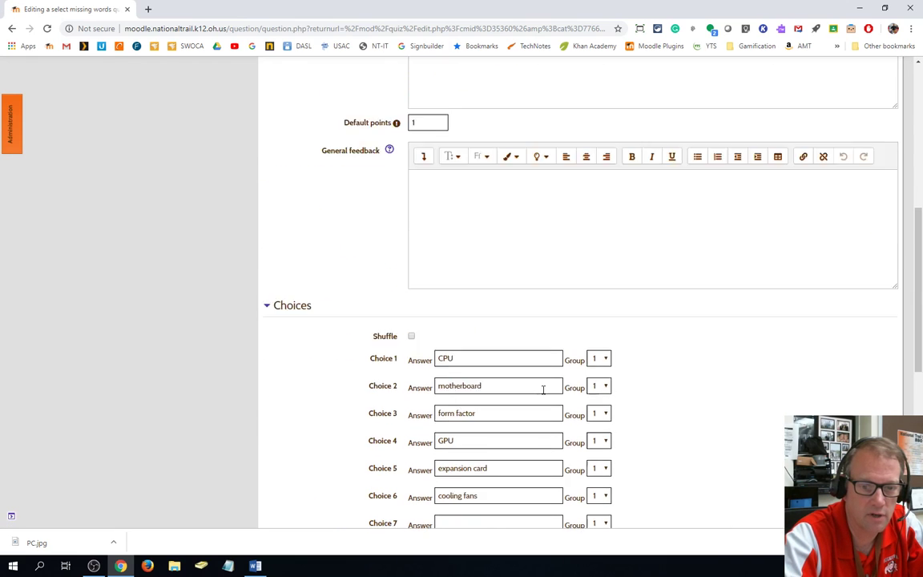
pyautogui.click(411, 242)
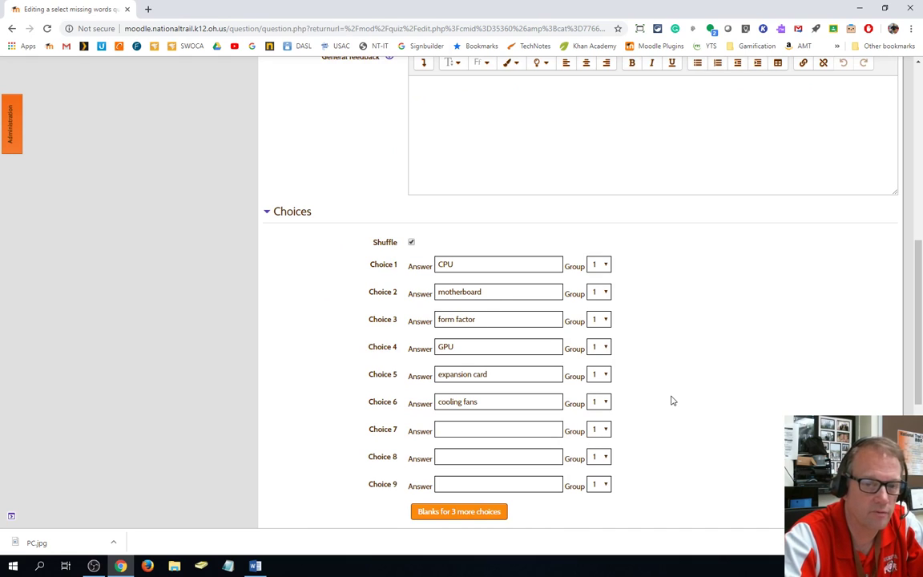
pyautogui.scroll(-3, 672, 400)
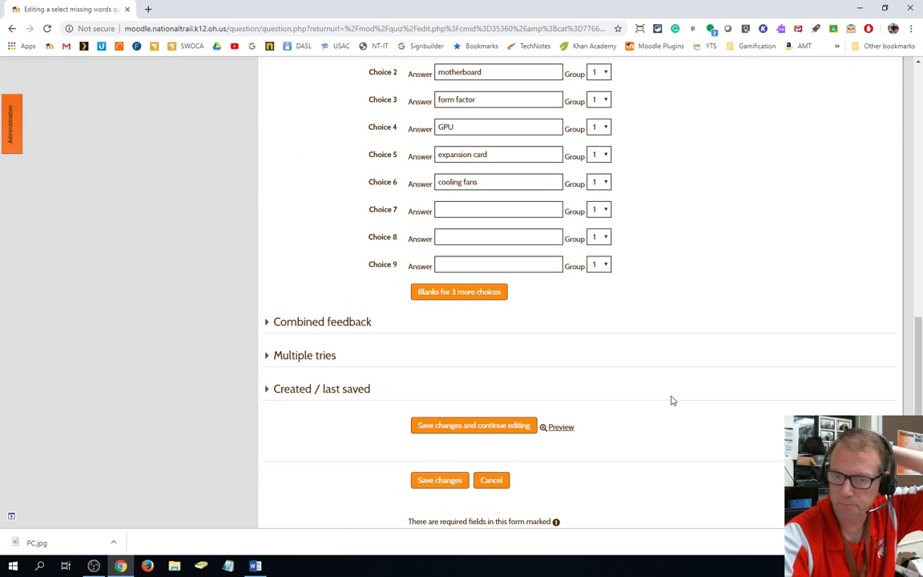
pyautogui.scroll(4, 662, 417)
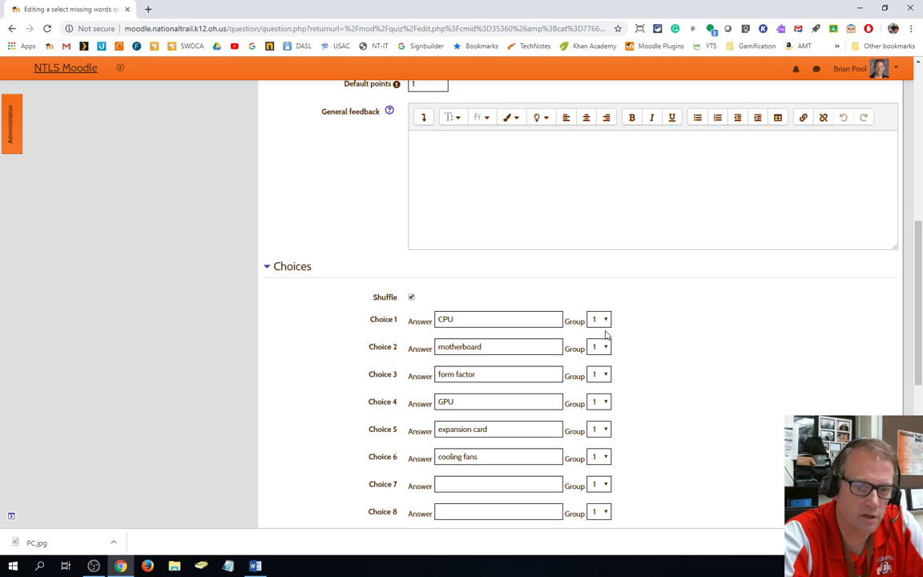
pyautogui.scroll(-1, 675, 387)
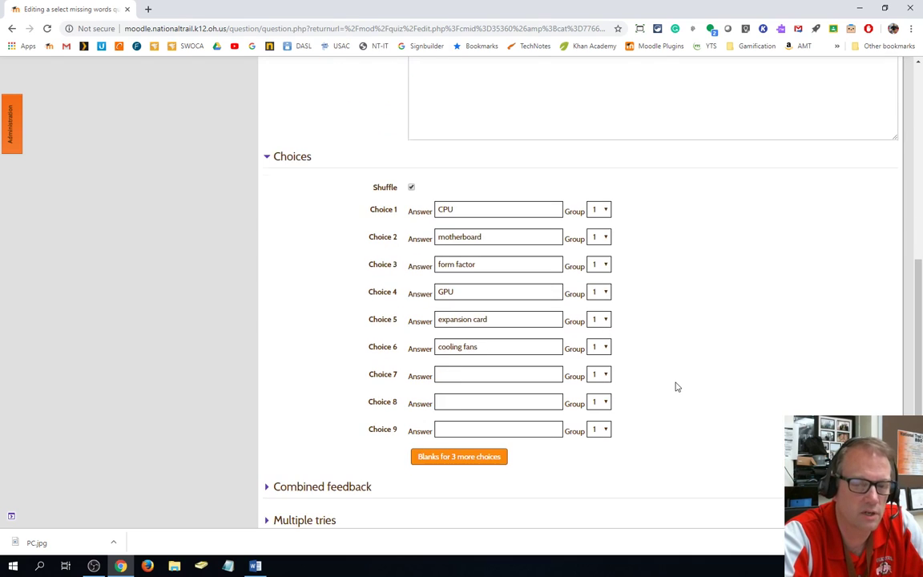
pyautogui.scroll(-3, 574, 480)
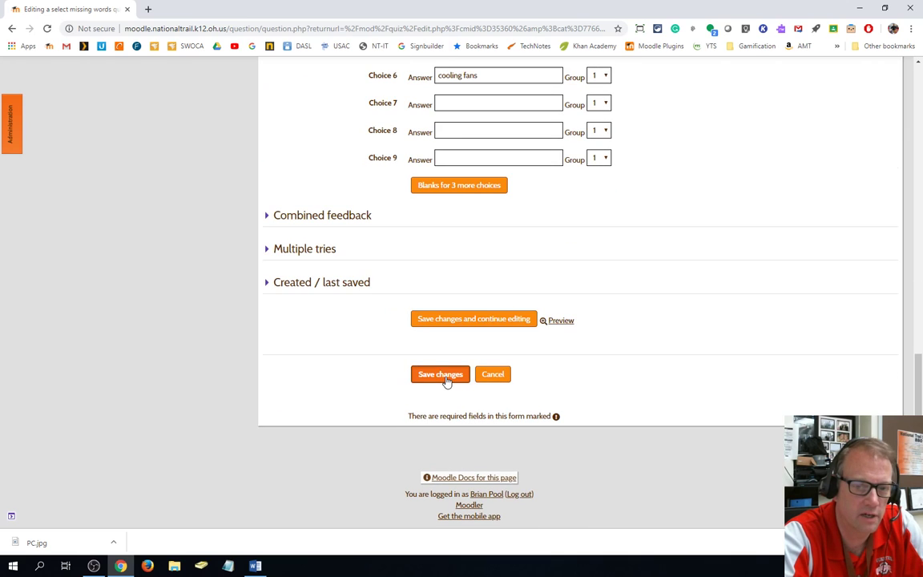
pyautogui.click(445, 381)
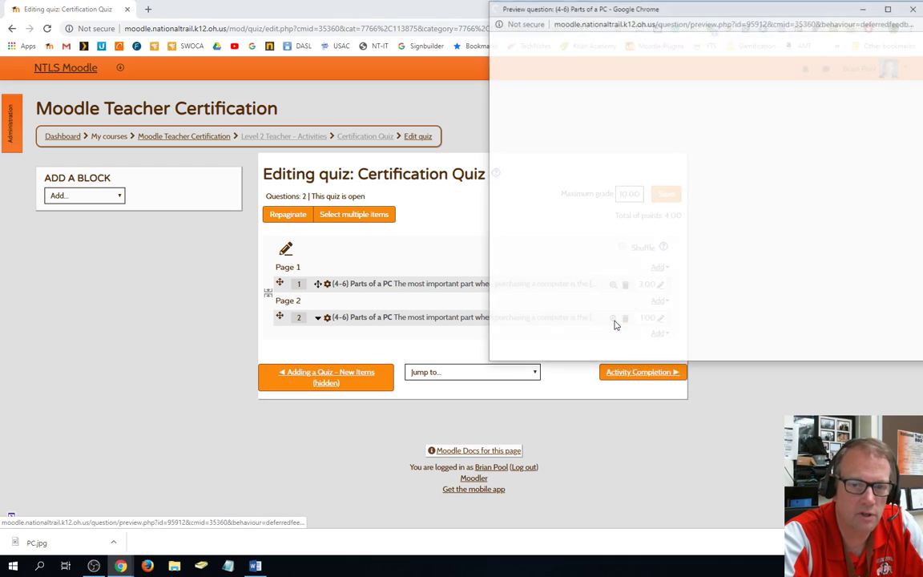
# Preview question 2 to check the order of the first blank's options, and close the preview
pyautogui.click(612, 317)
pyautogui.click(814, 74)
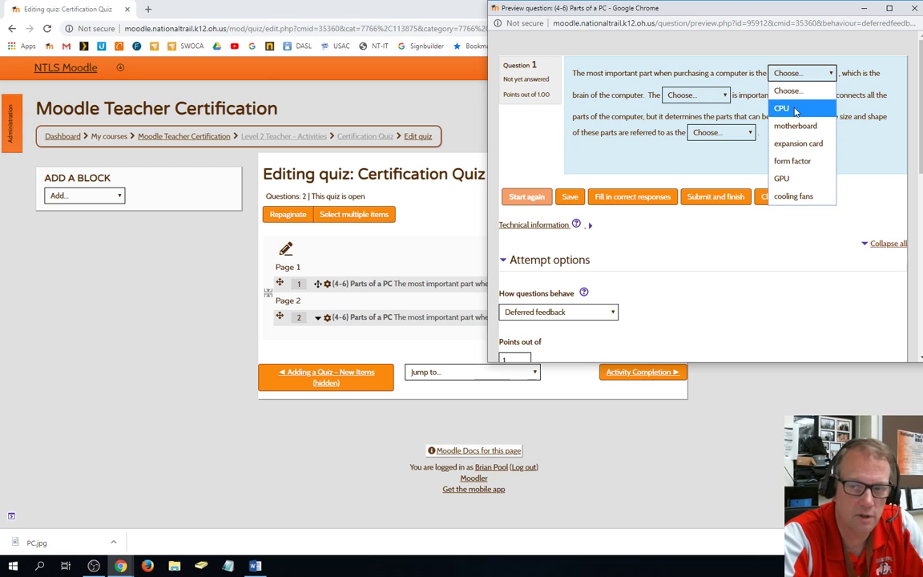
pyautogui.click(725, 298)
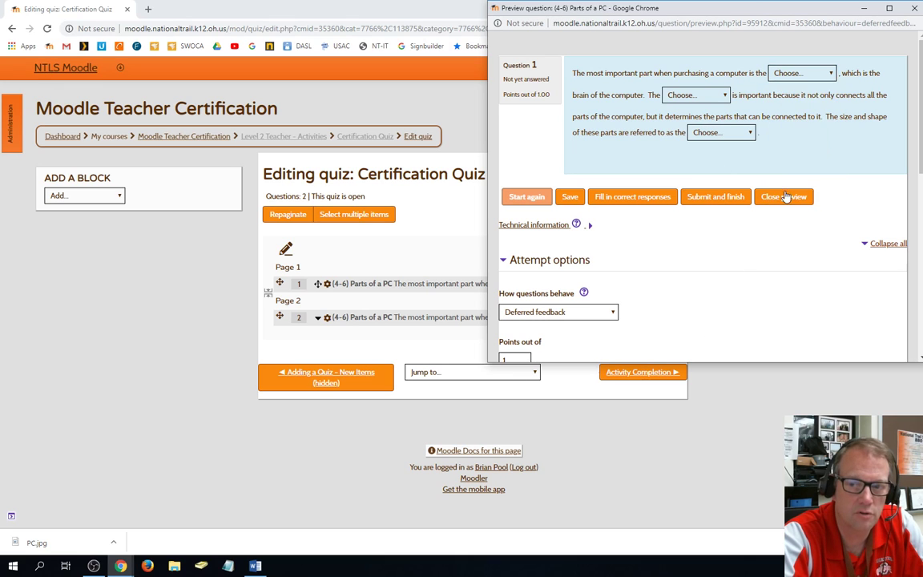
pyautogui.click(785, 197)
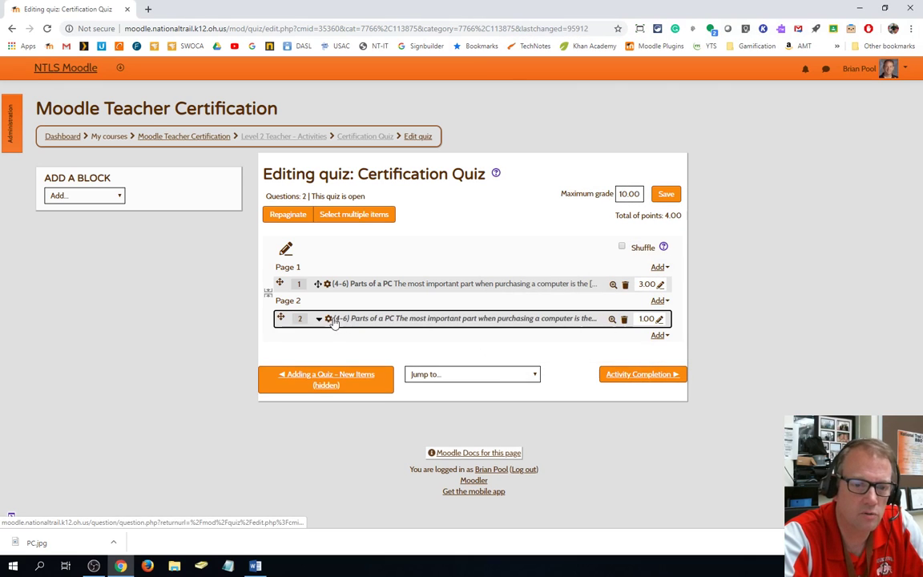
# Edit question 2 and assign the choices "motherboard" and "expansion card" to group 2
pyautogui.click(334, 319)
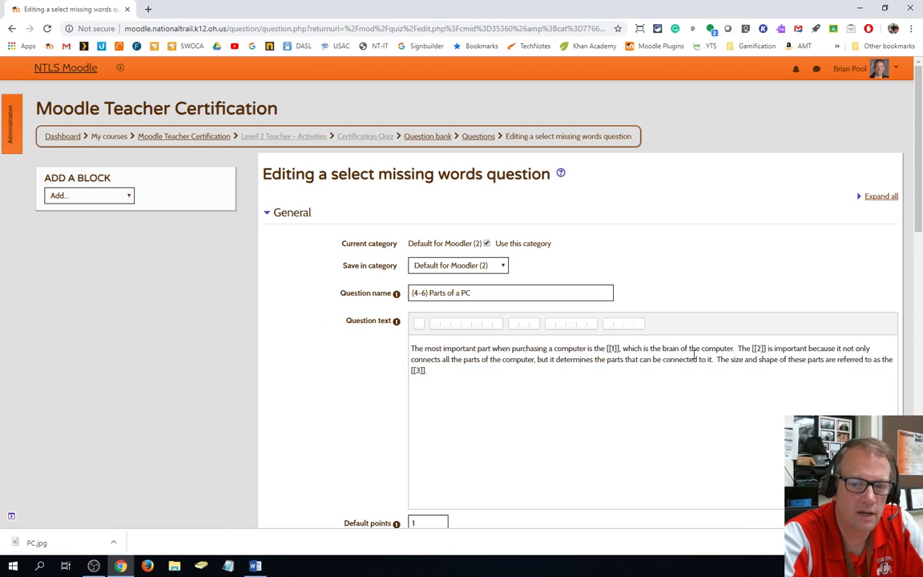
pyautogui.scroll(-7, 693, 356)
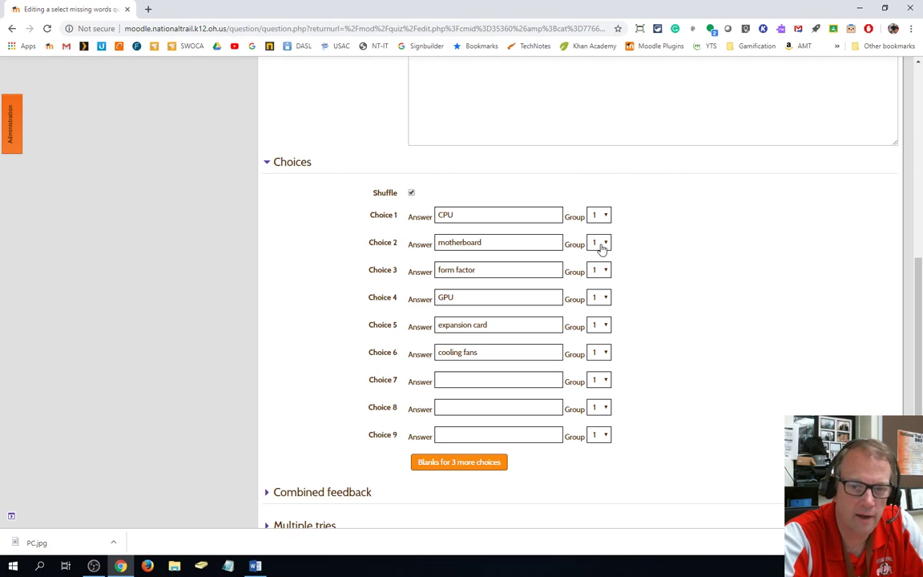
pyautogui.click(603, 243)
pyautogui.click(599, 293)
pyautogui.click(593, 326)
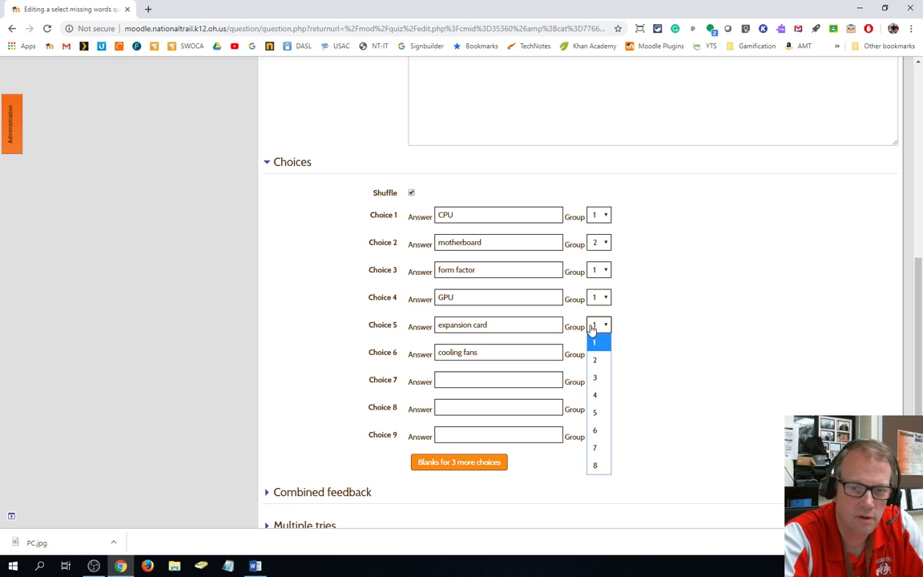
pyautogui.click(594, 360)
# Assign the choices "form factor" and "cooling fans" to group 3
pyautogui.click(599, 270)
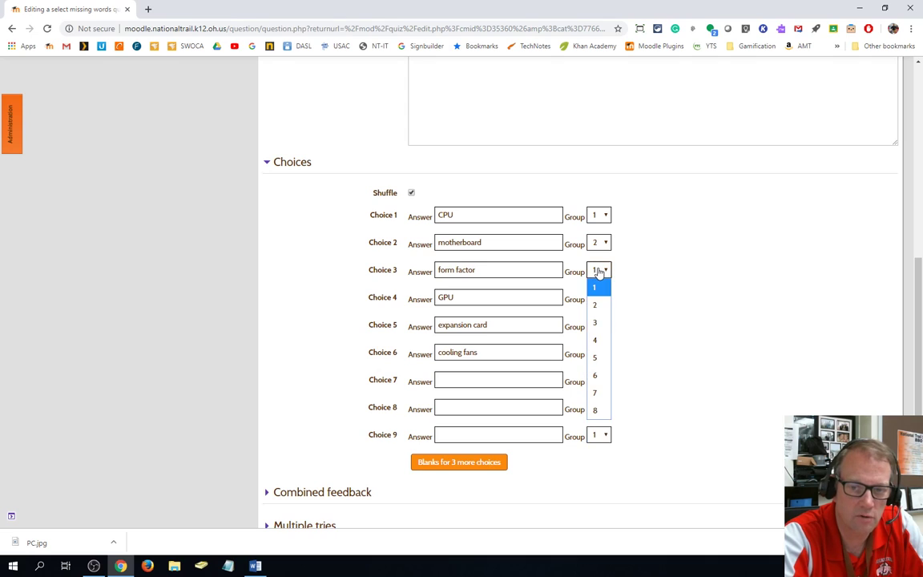
pyautogui.click(597, 323)
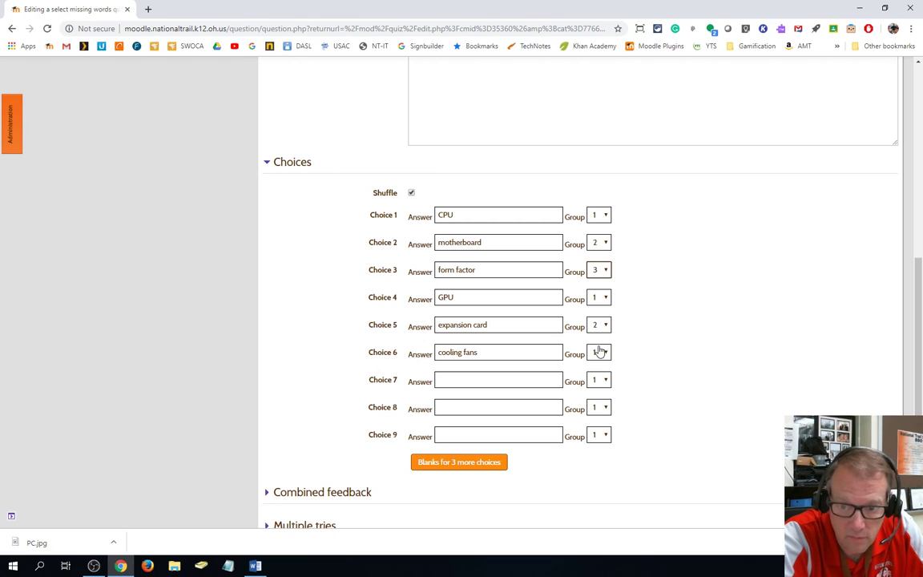
pyautogui.click(599, 352)
pyautogui.click(595, 422)
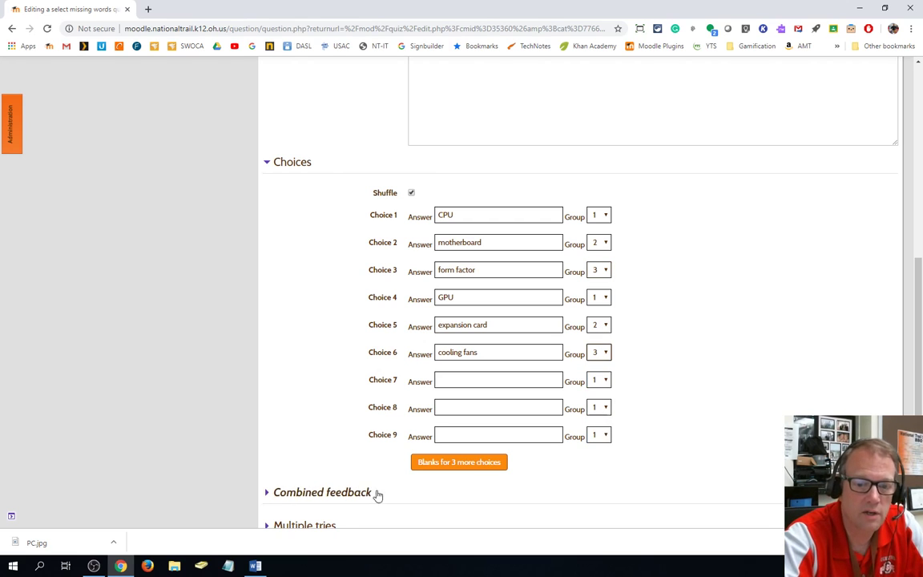
# Preview the select missing words question to check the first blank's options, and close the preview
pyautogui.scroll(-3, 378, 494)
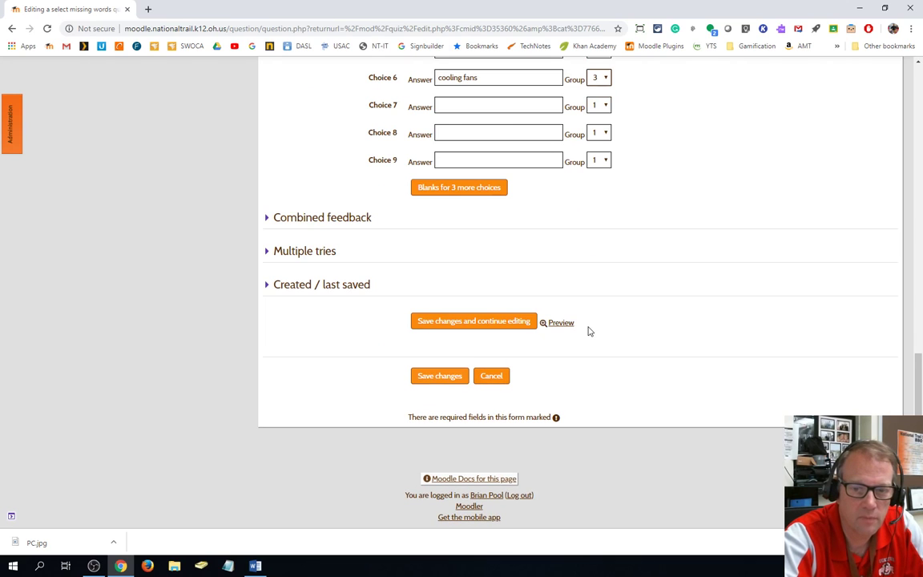
pyautogui.click(561, 323)
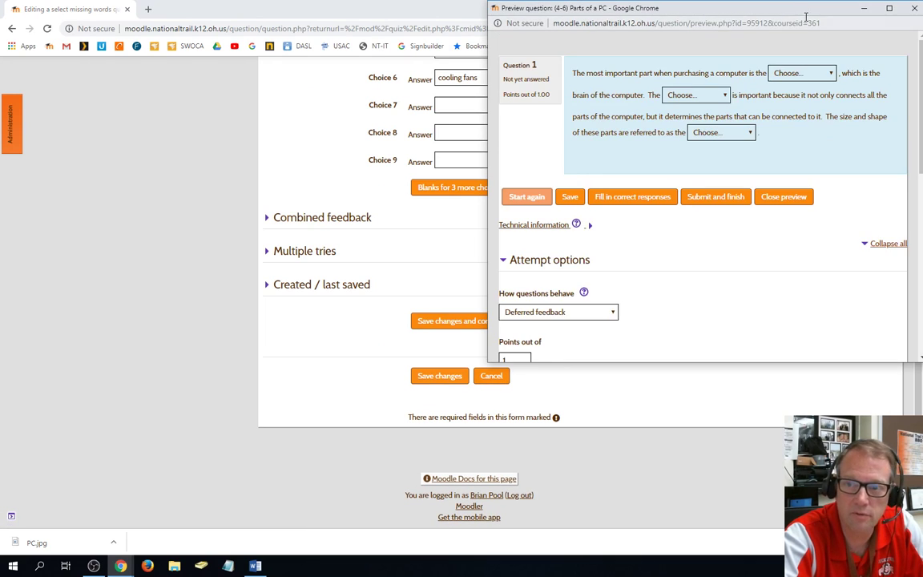
pyautogui.click(832, 76)
pyautogui.click(832, 76)
pyautogui.click(913, 9)
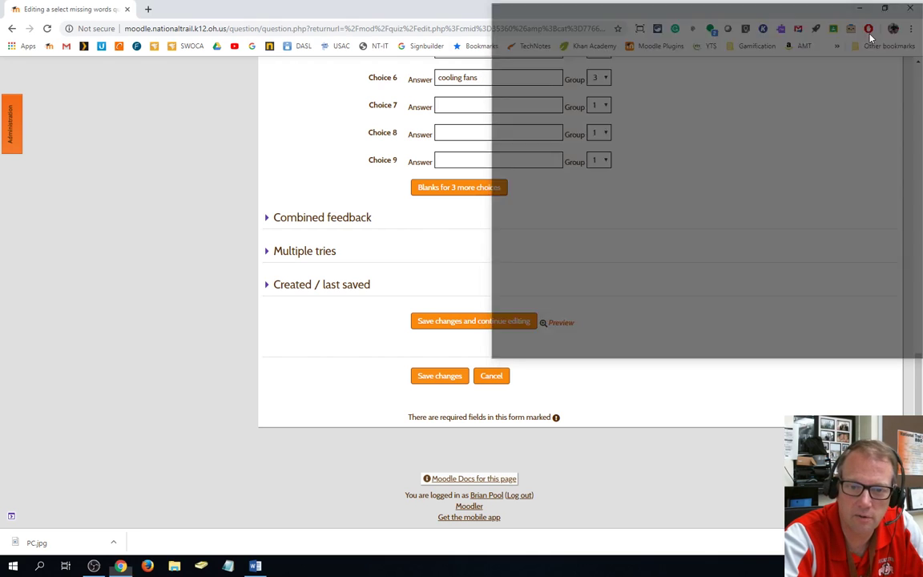
# Save the question with editing kept open, and preview it to check the options offered in each of the three blanks
pyautogui.click(481, 325)
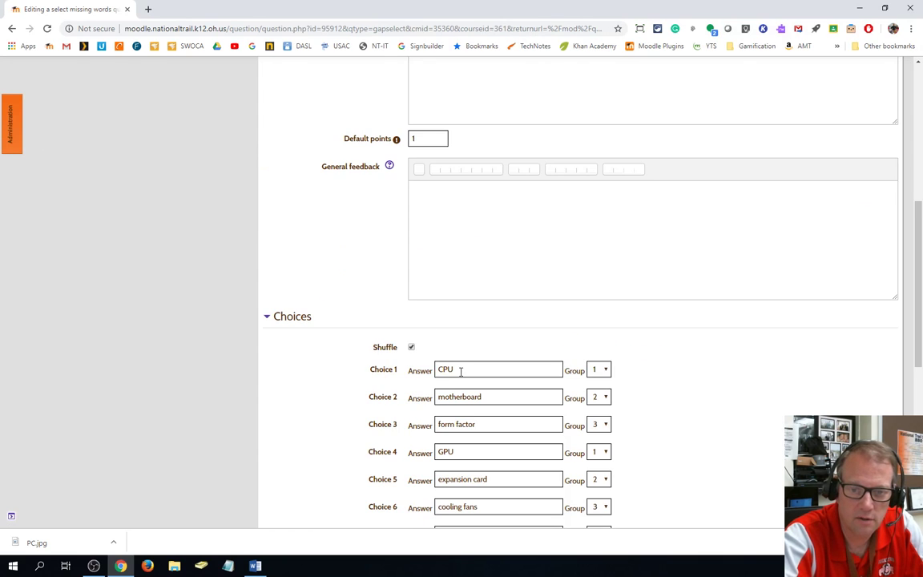
pyautogui.scroll(-5, 460, 371)
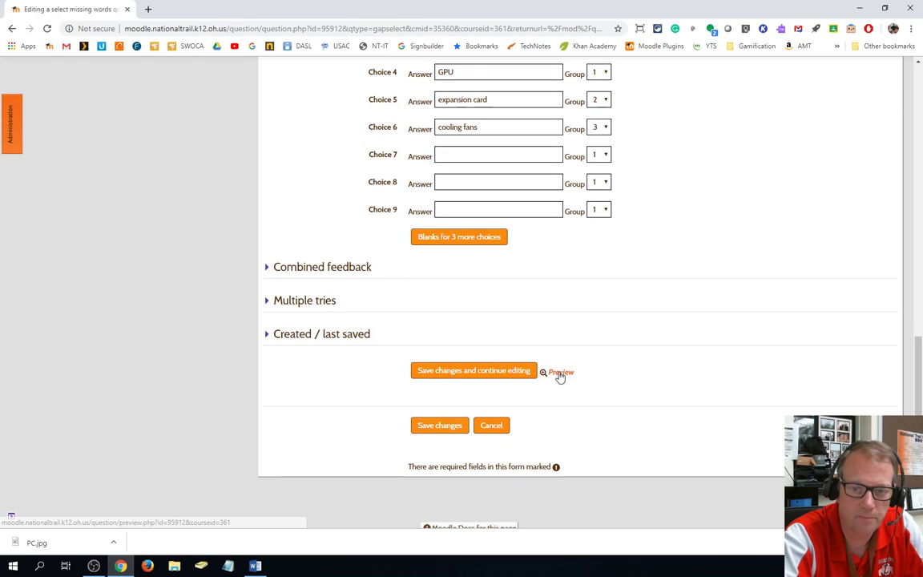
pyautogui.click(560, 373)
pyautogui.click(789, 76)
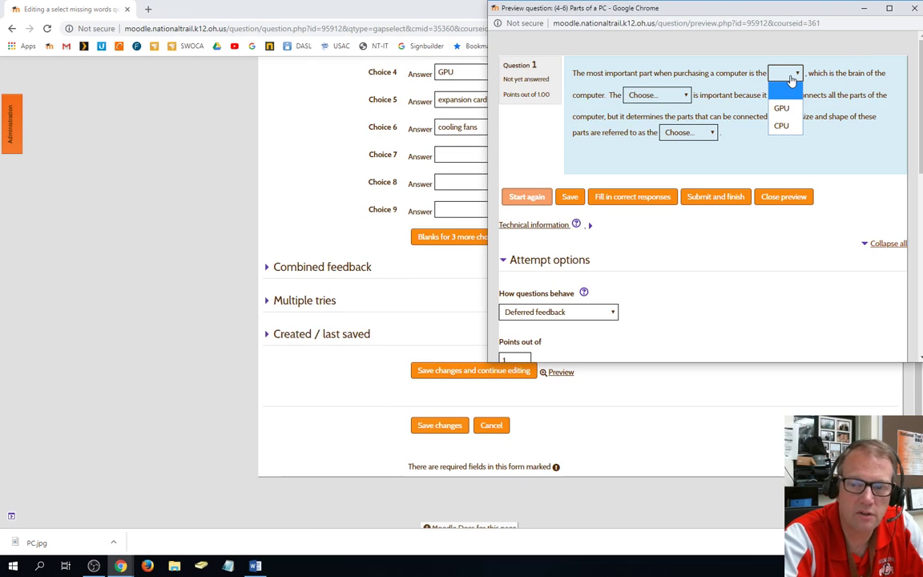
pyautogui.click(791, 80)
pyautogui.click(679, 95)
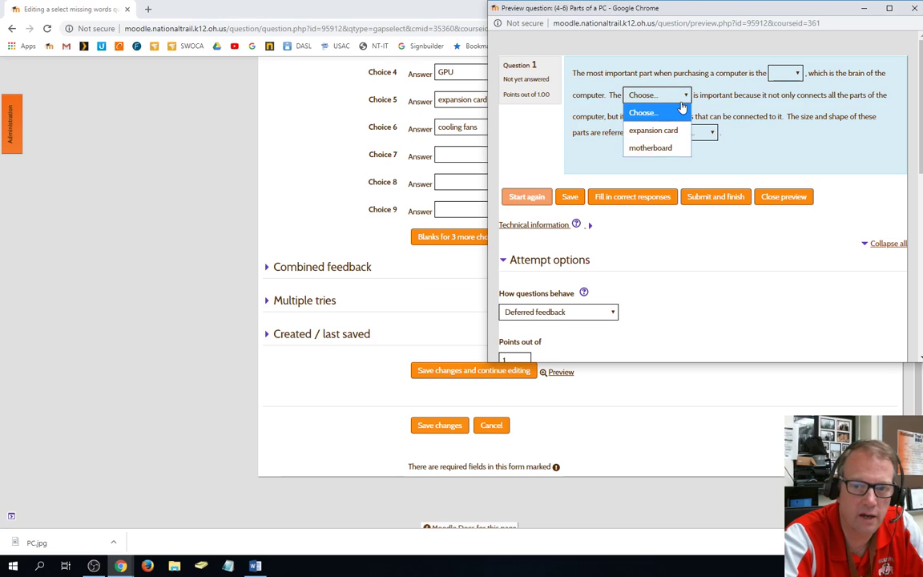
pyautogui.click(682, 107)
pyautogui.click(689, 133)
pyautogui.click(692, 137)
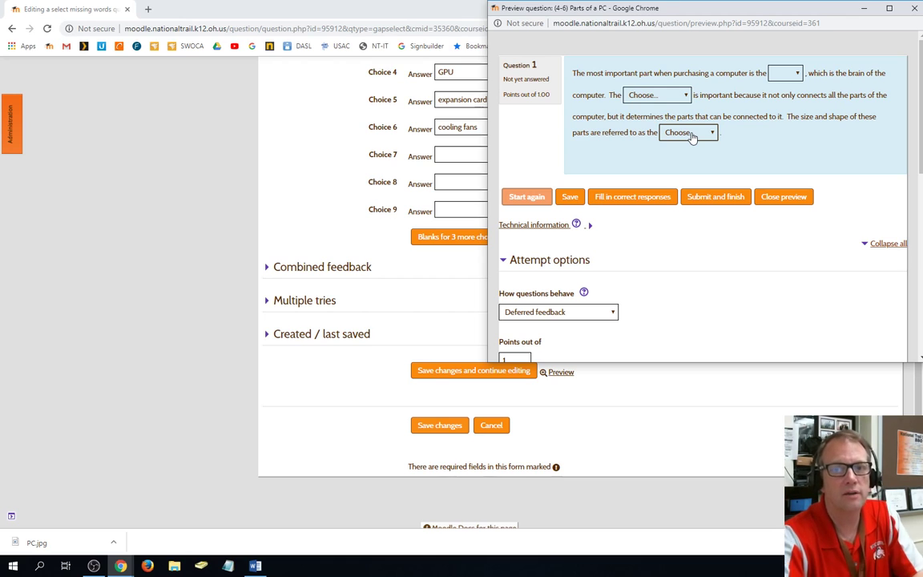
# Recheck the first blank's options, close the preview, and save the question to return to the quiz
pyautogui.click(797, 73)
pyautogui.click(797, 74)
pyautogui.click(797, 74)
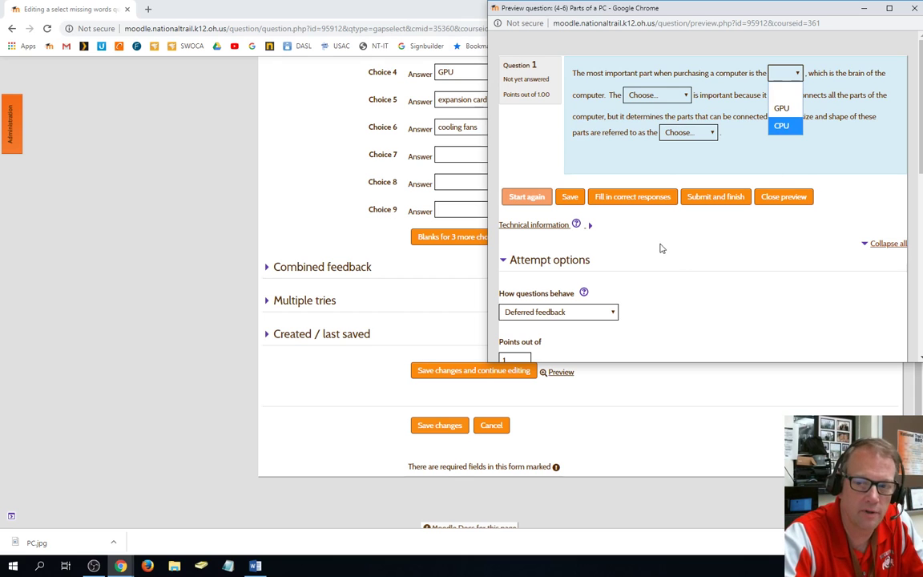
pyautogui.click(777, 197)
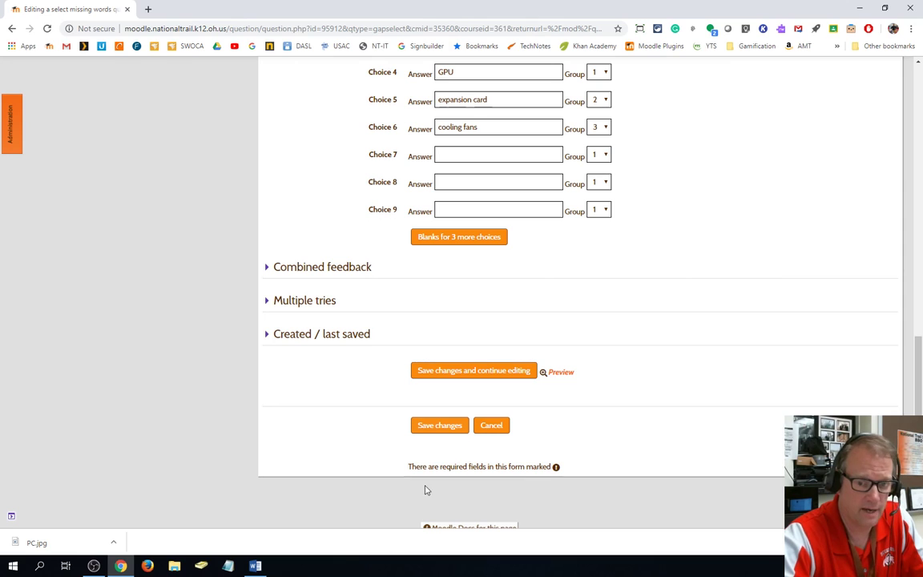
pyautogui.click(440, 427)
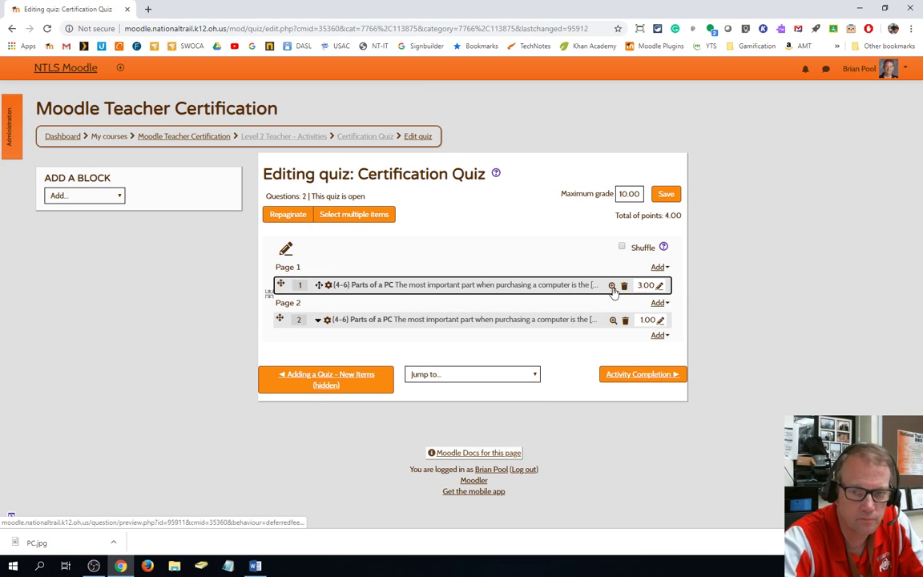
# Edit the drag and drop into text question and assign the choice "form factor" to group 2
pyautogui.click(432, 319)
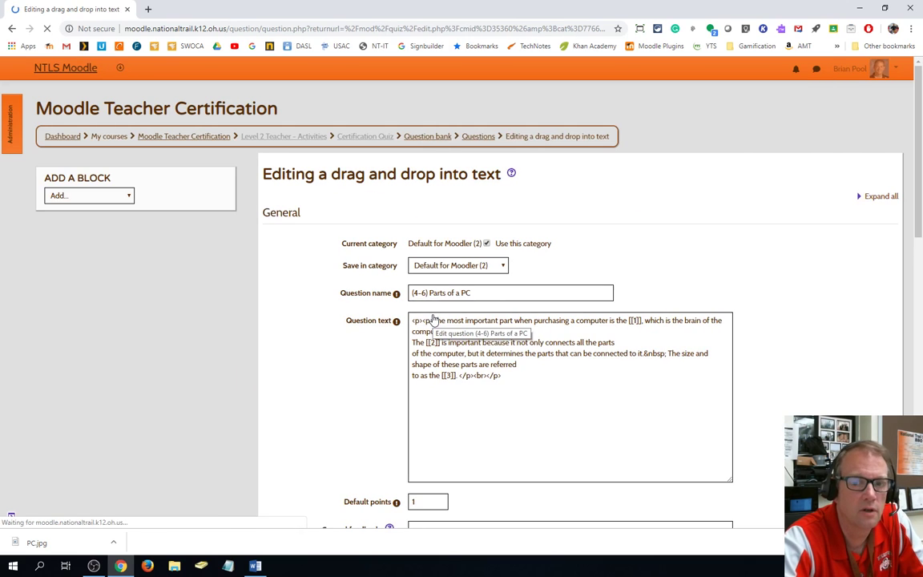
pyautogui.scroll(-7, 702, 318)
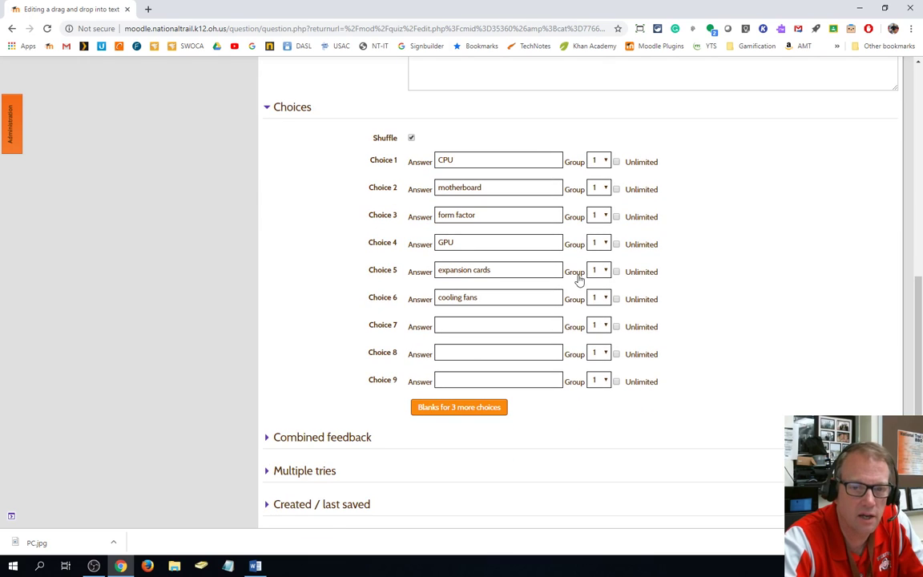
pyautogui.click(599, 218)
pyautogui.click(594, 250)
pyautogui.click(597, 272)
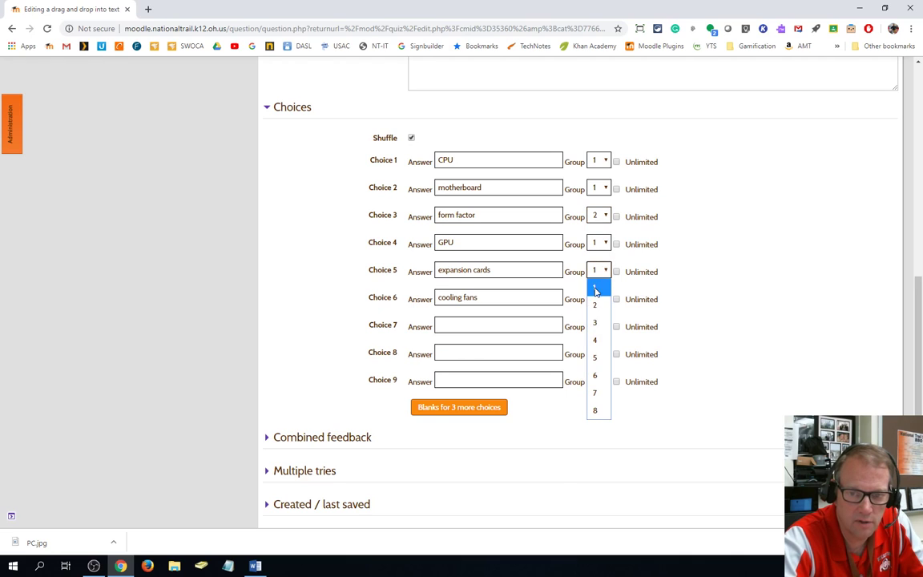
pyautogui.click(595, 308)
pyautogui.click(596, 270)
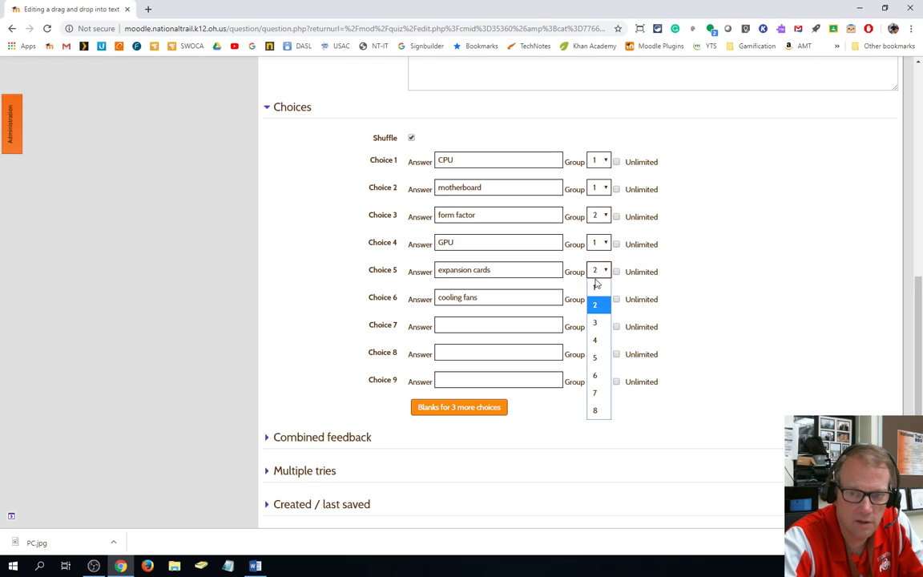
pyautogui.click(595, 287)
# Assign the choice "cooling fans" to group 2 and save the question with editing kept open
pyautogui.click(598, 299)
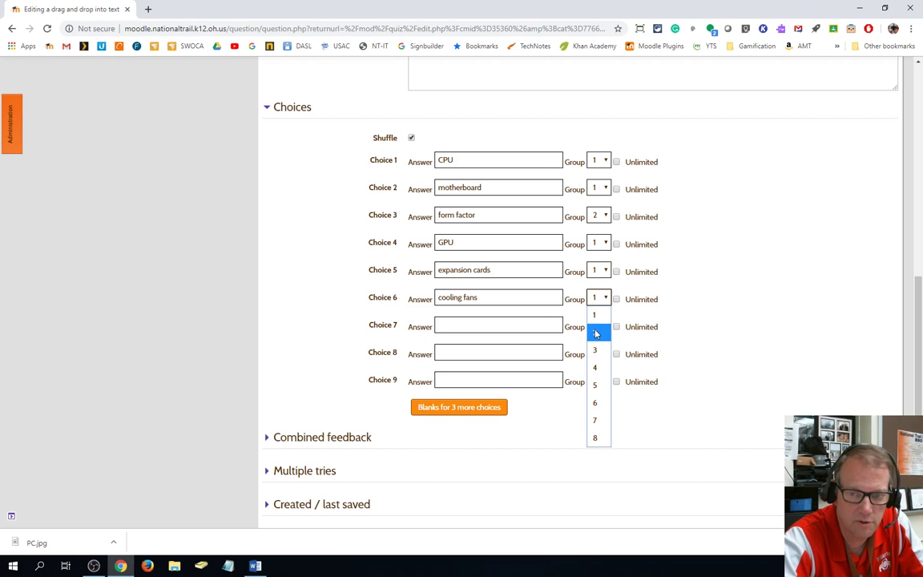
pyautogui.click(595, 332)
pyautogui.scroll(-5, 520, 411)
pyautogui.click(490, 321)
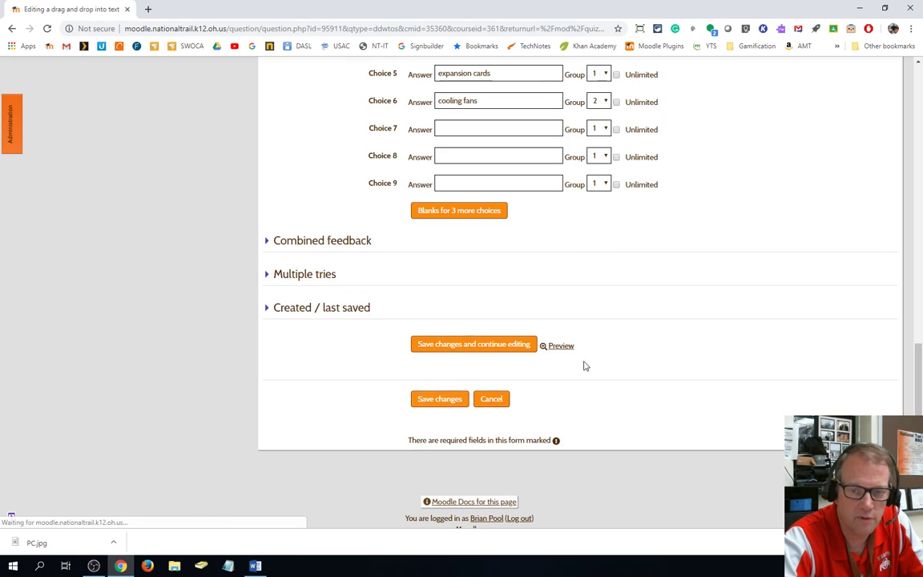
# Preview the drag and drop into text question, test placing "form factor" in the second and third blanks, and close the preview
pyautogui.click(562, 346)
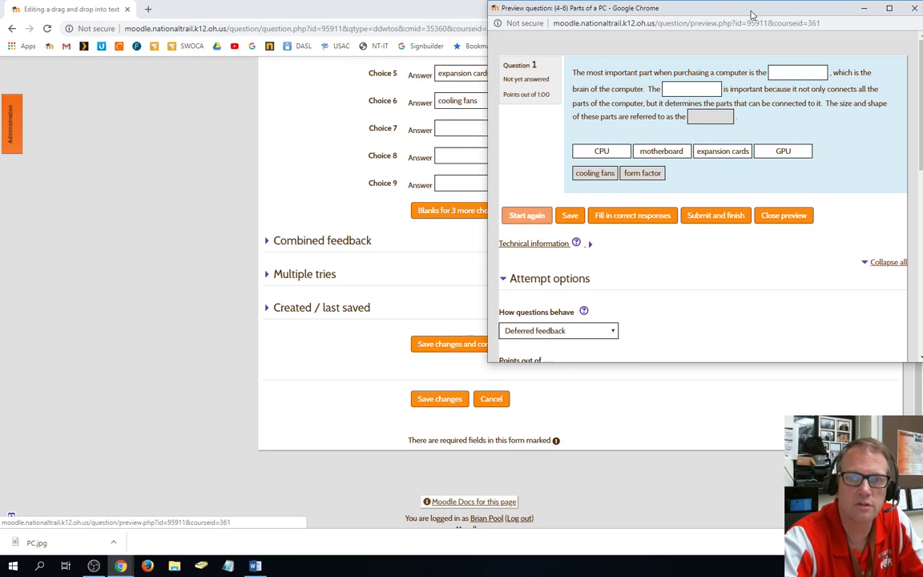
pyautogui.moveTo(752, 13); pyautogui.dragTo(458, 106)
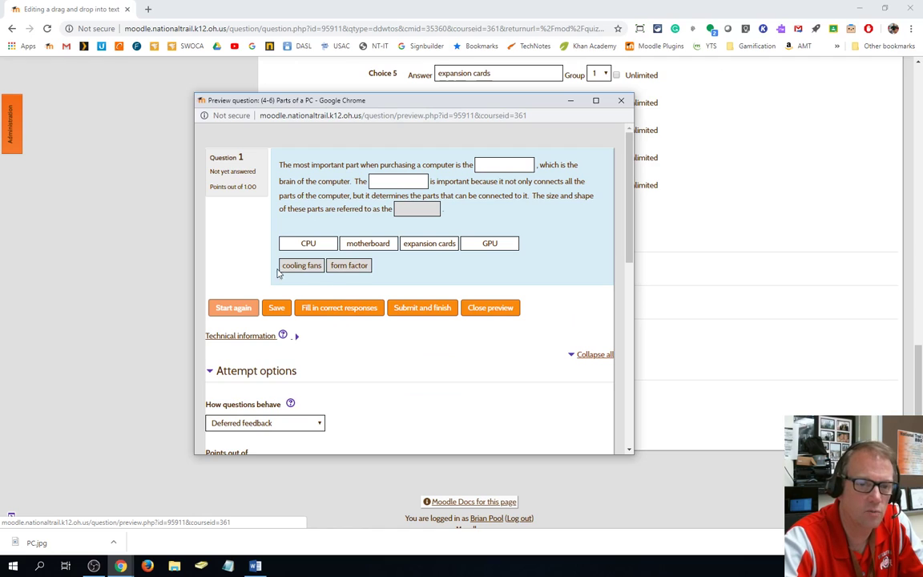
pyautogui.moveTo(357, 265); pyautogui.dragTo(418, 181)
pyautogui.moveTo(364, 258); pyautogui.dragTo(388, 175)
pyautogui.moveTo(360, 258); pyautogui.dragTo(420, 210)
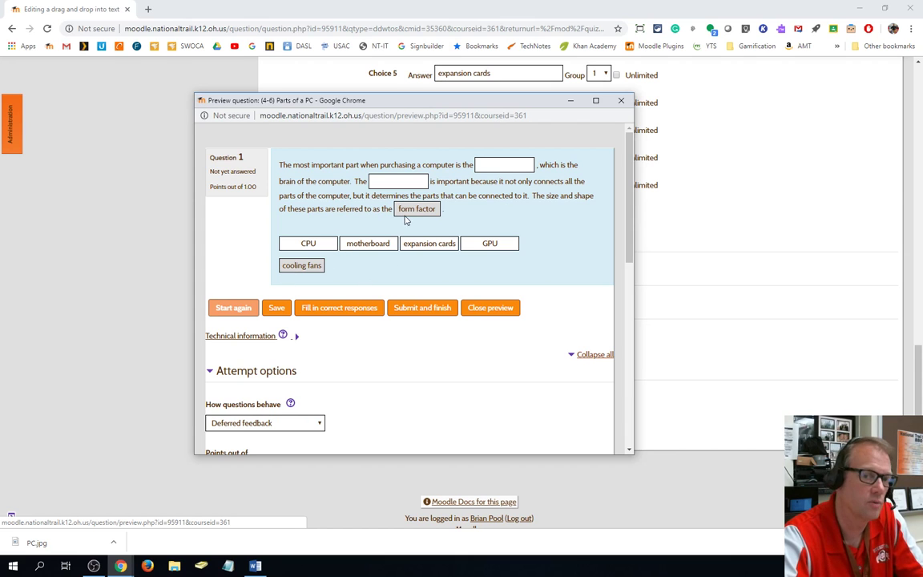
pyautogui.click(623, 101)
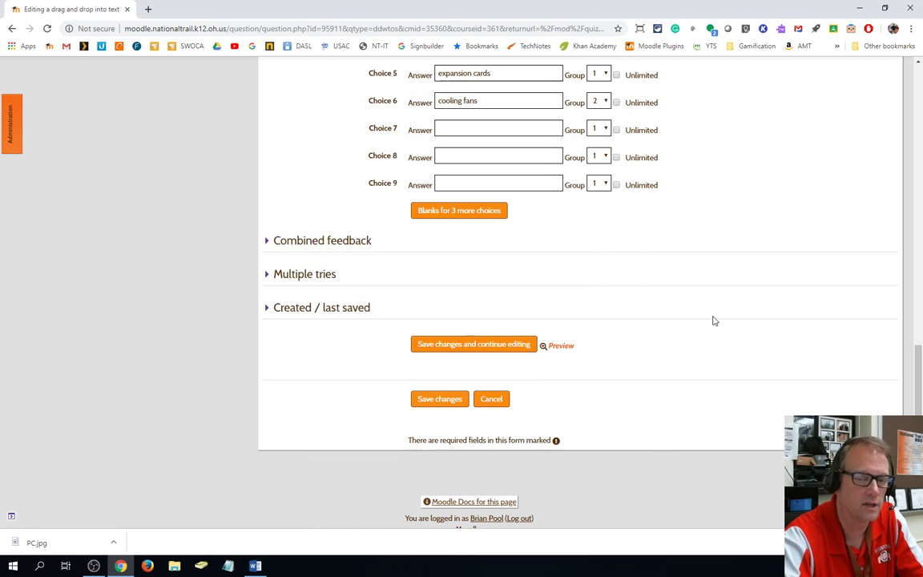
# Review the question's text and grouped choices, and save the changes to return to the quiz
pyautogui.scroll(5, 636, 449)
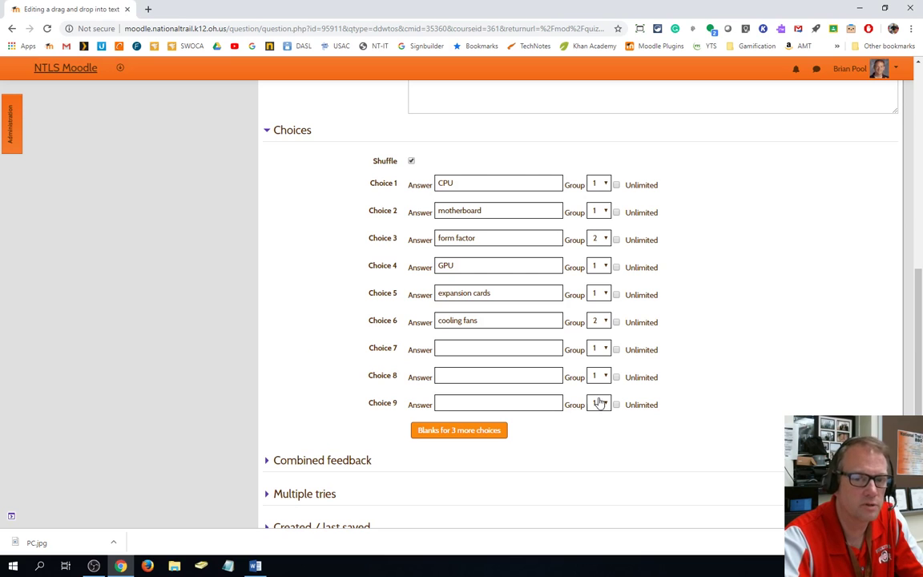
pyautogui.scroll(2, 617, 267)
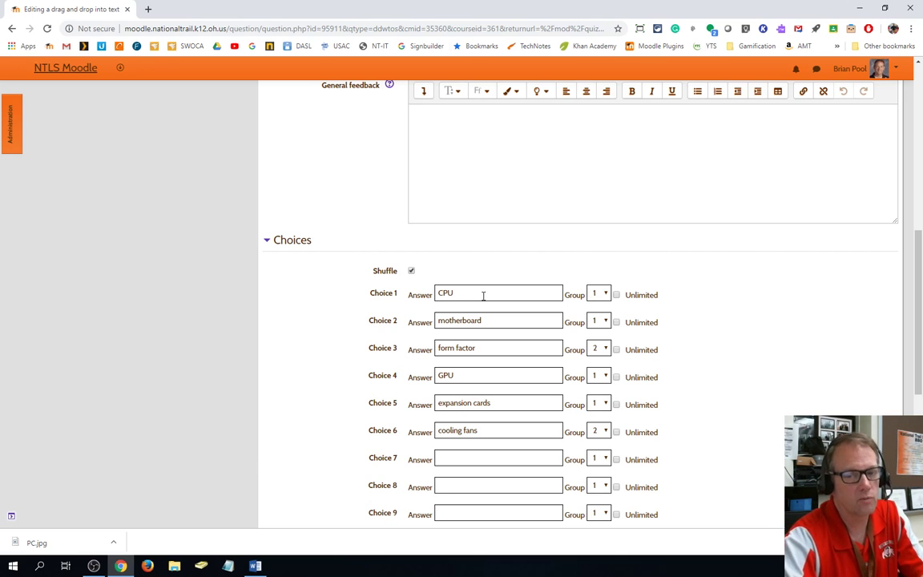
pyautogui.scroll(5, 510, 289)
pyautogui.scroll(-6, 510, 292)
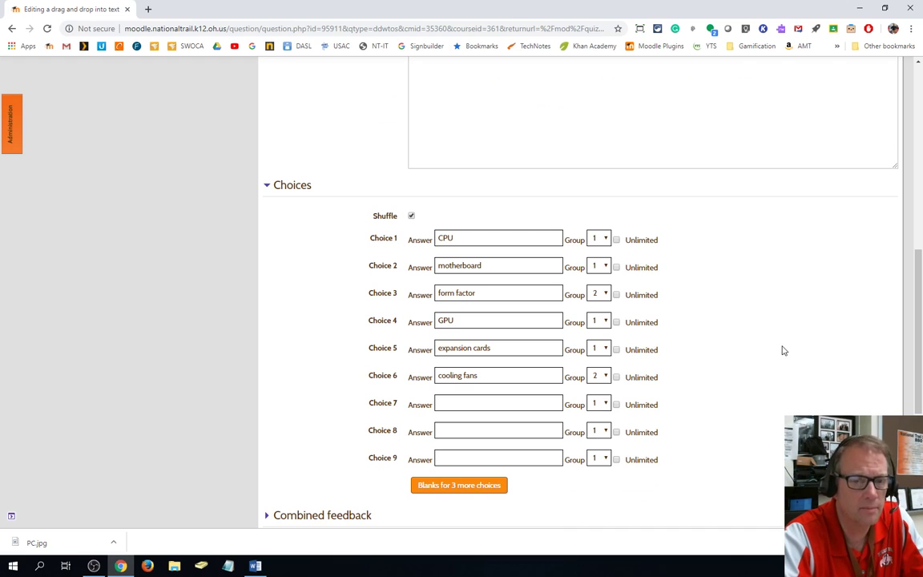
pyautogui.scroll(15, 655, 322)
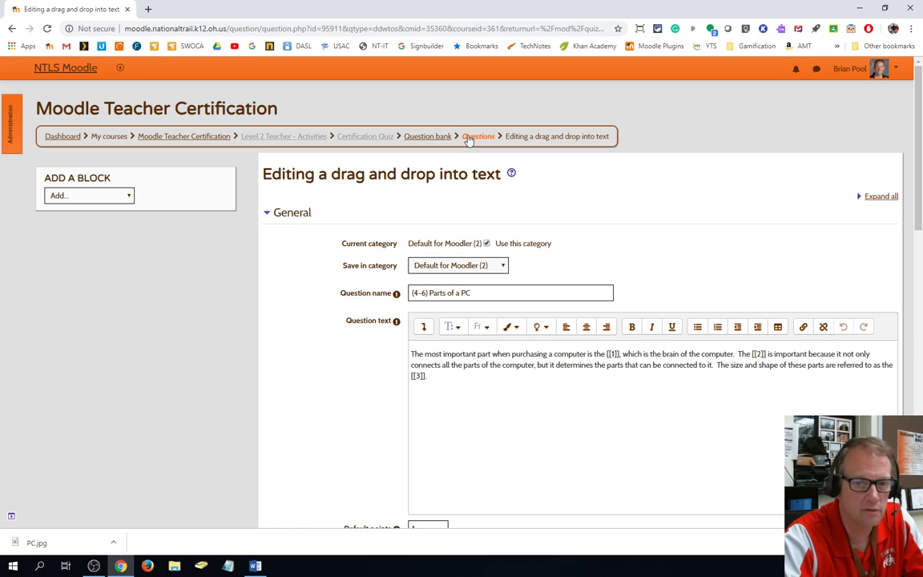
pyautogui.click(356, 137)
pyautogui.click(556, 110)
pyautogui.scroll(-15, 562, 453)
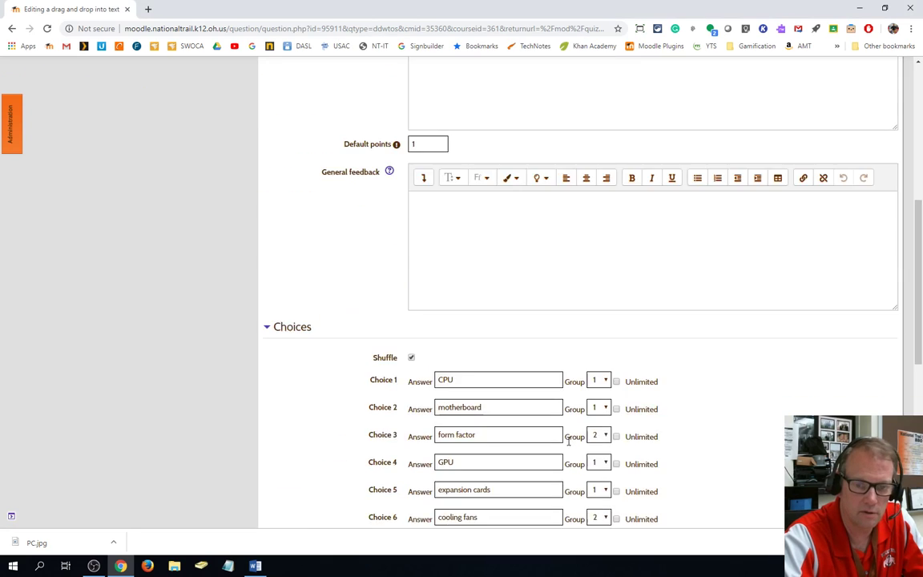
pyautogui.click(431, 376)
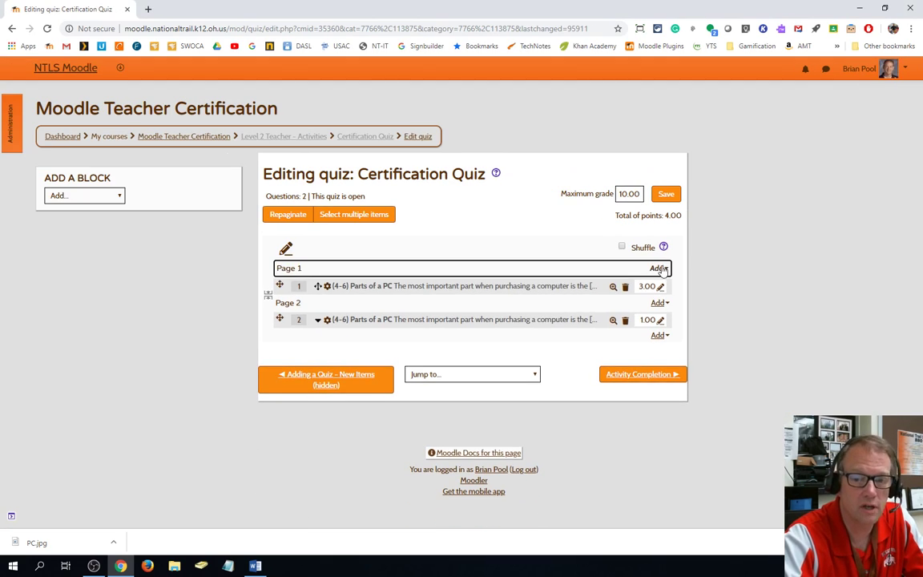
# Add a new drag and drop markers question at the end of the quiz
pyautogui.click(659, 333)
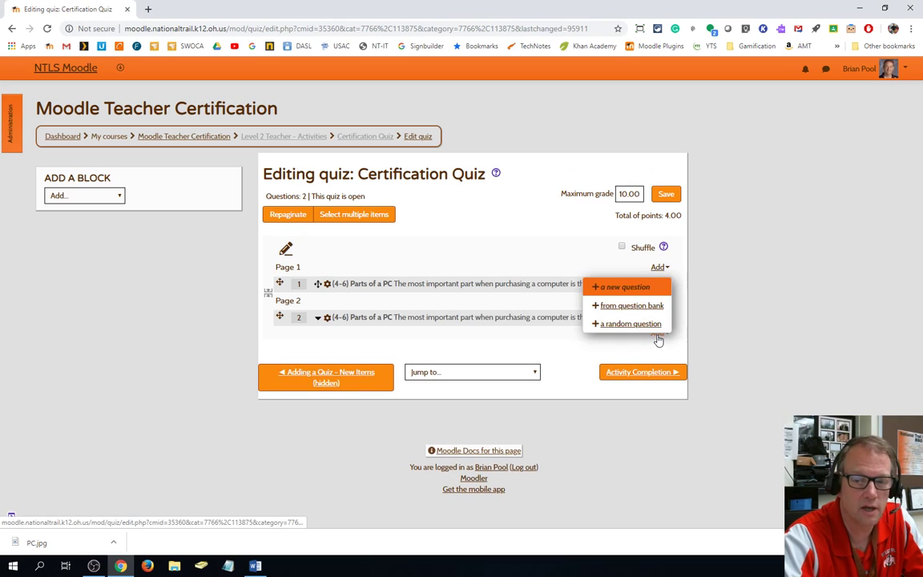
pyautogui.click(639, 292)
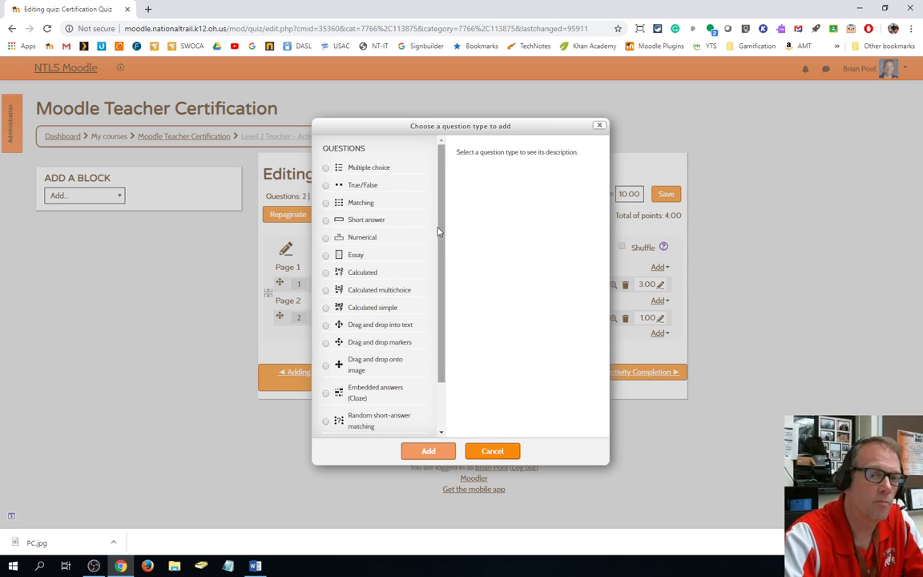
pyautogui.moveTo(440, 241); pyautogui.dragTo(447, 299)
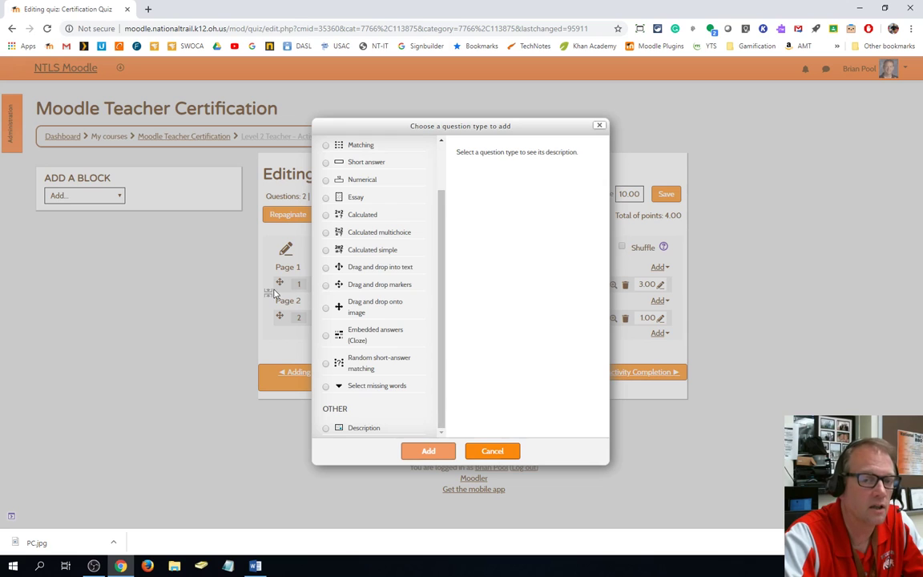
pyautogui.click(326, 285)
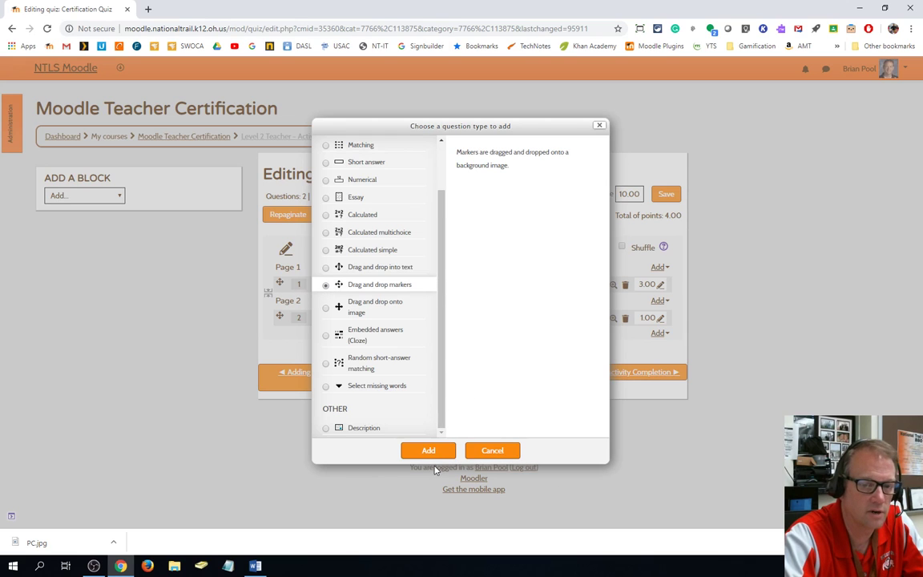
pyautogui.click(427, 452)
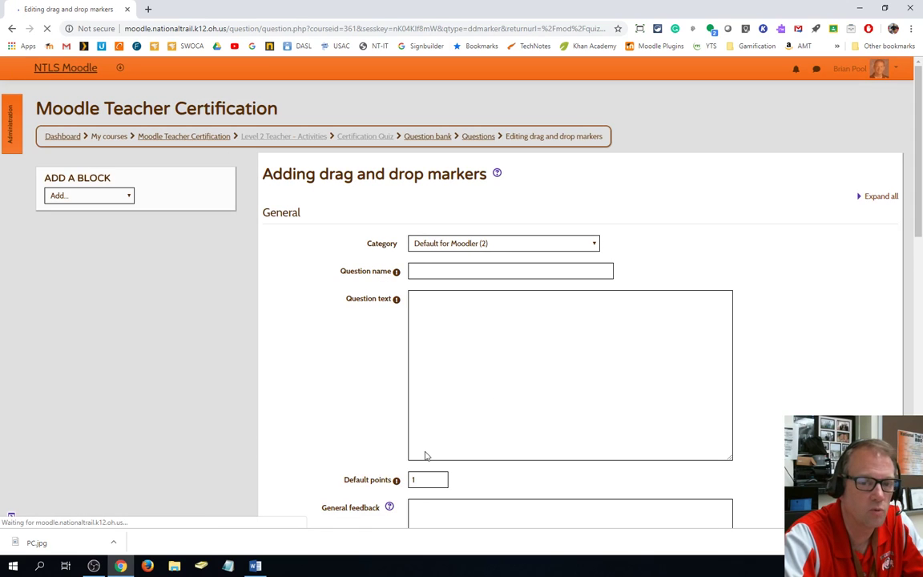
# Name the drag and drop markers question "(4-6) Parts of a PC"
pyautogui.click(434, 269)
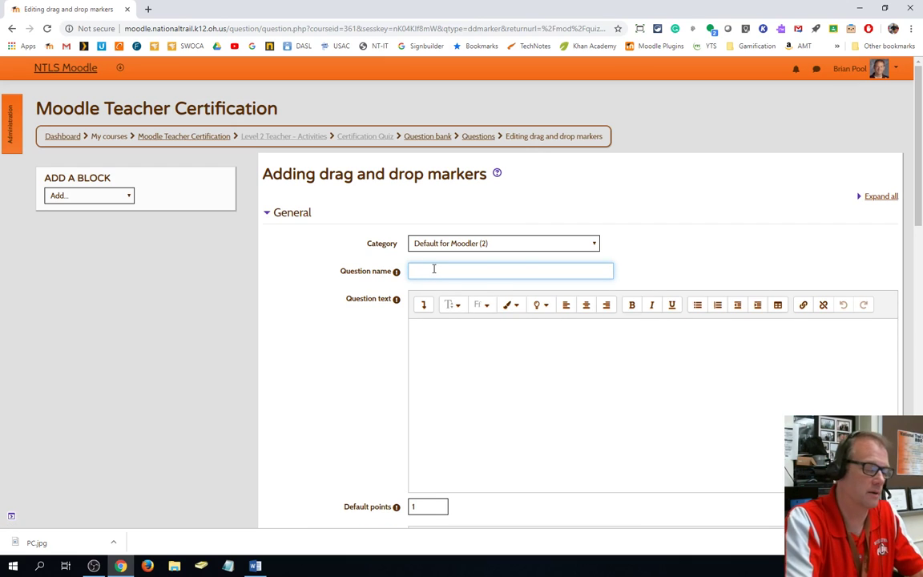
pyautogui.write('(4-6) Parts of a')
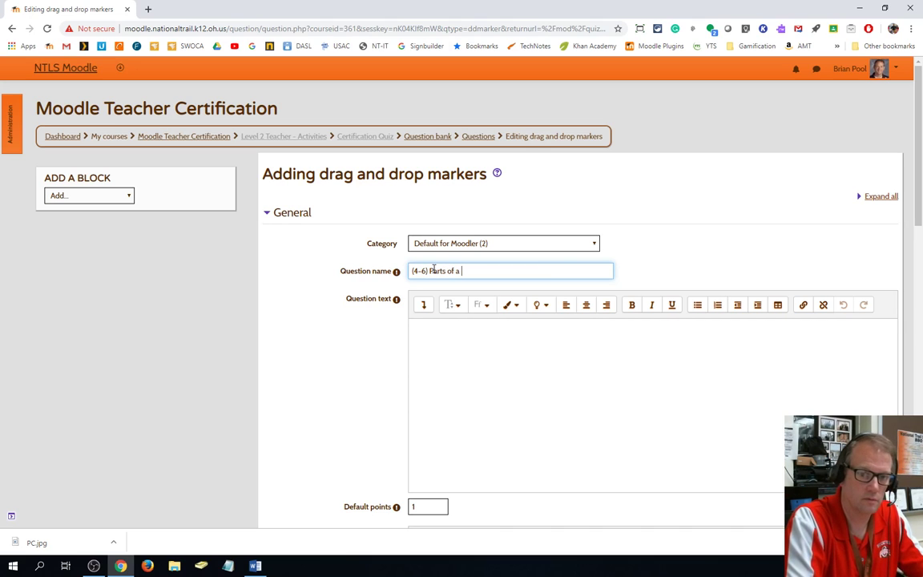
pyautogui.write('PC')
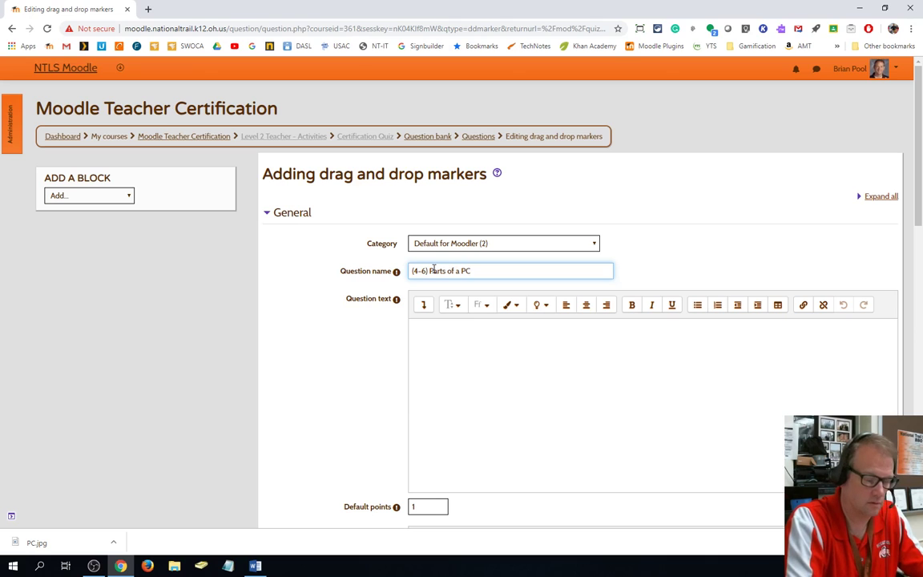
# End the question name with a period and enter the question text "Labels the parts of a PC workstation. Remember to use the crosshairs!"
pyautogui.write('.')
pyautogui.press('Tab')
pyautogui.press('Tab')
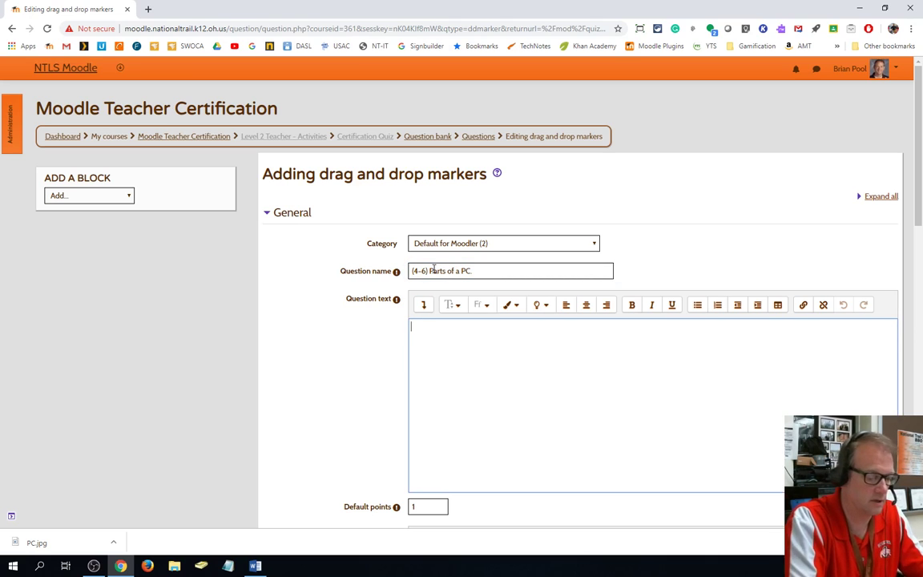
pyautogui.write('Labels the parts of a PC workstation')
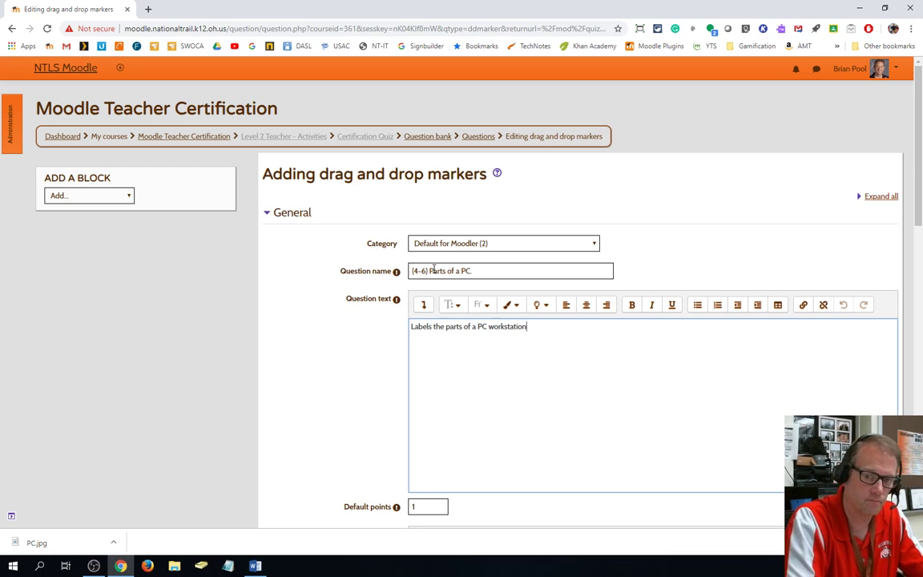
pyautogui.write('.  Remem')
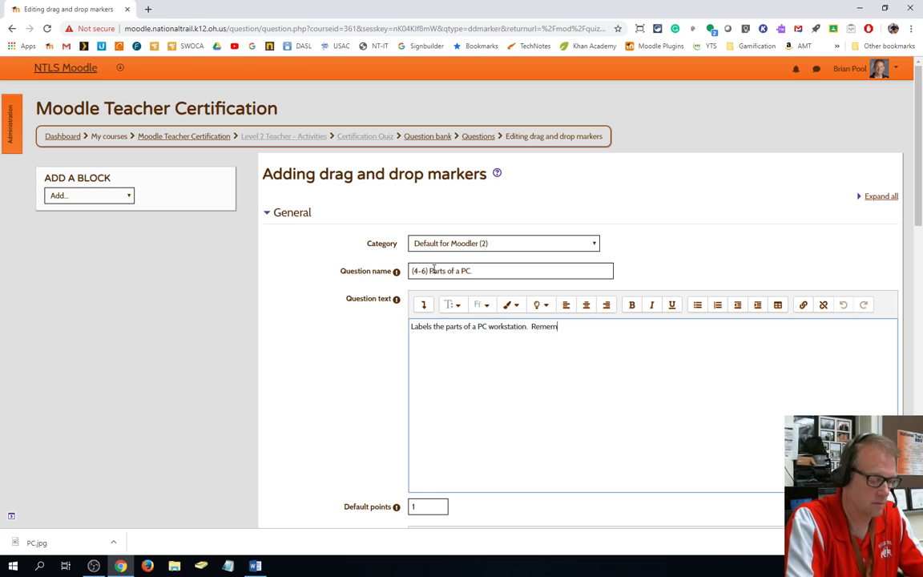
pyautogui.write('ber to use t')
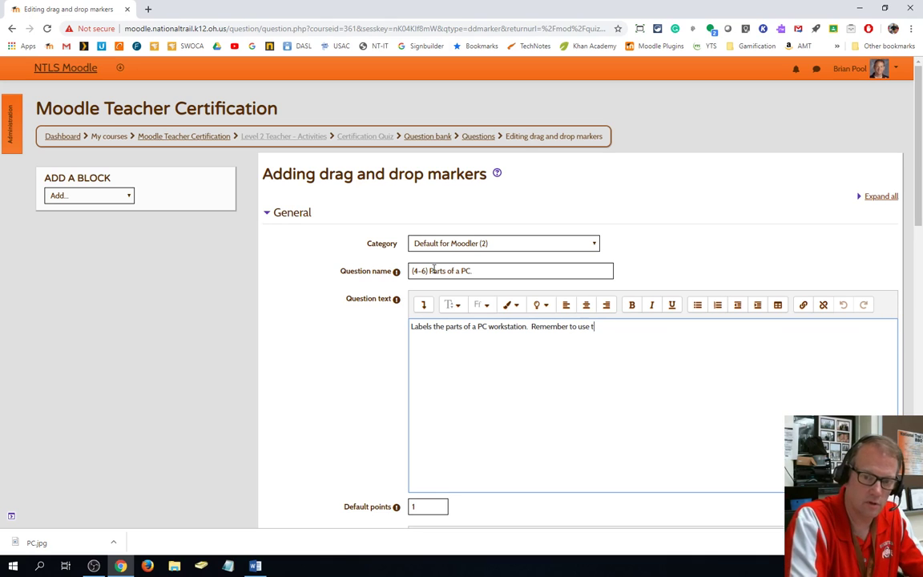
pyautogui.write('he crosshairs!')
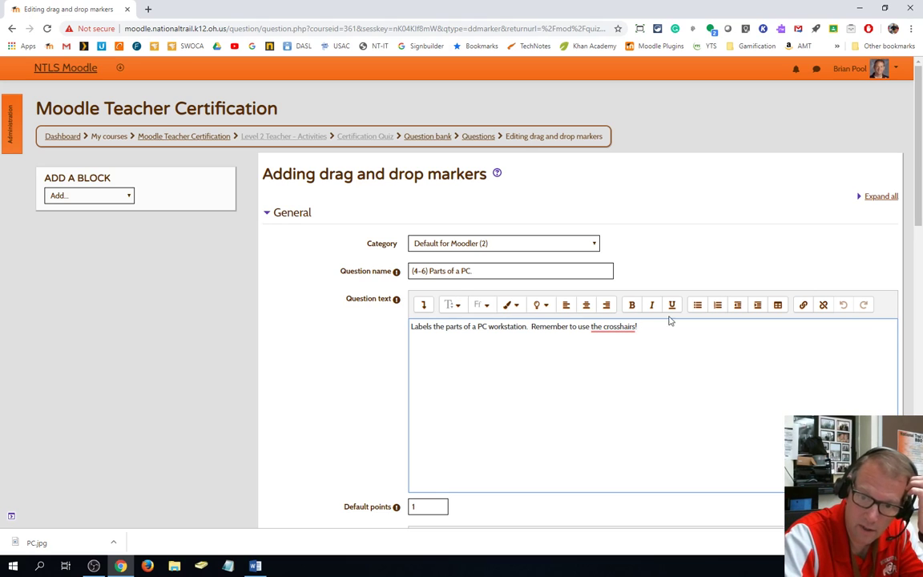
pyautogui.moveTo(627, 326)
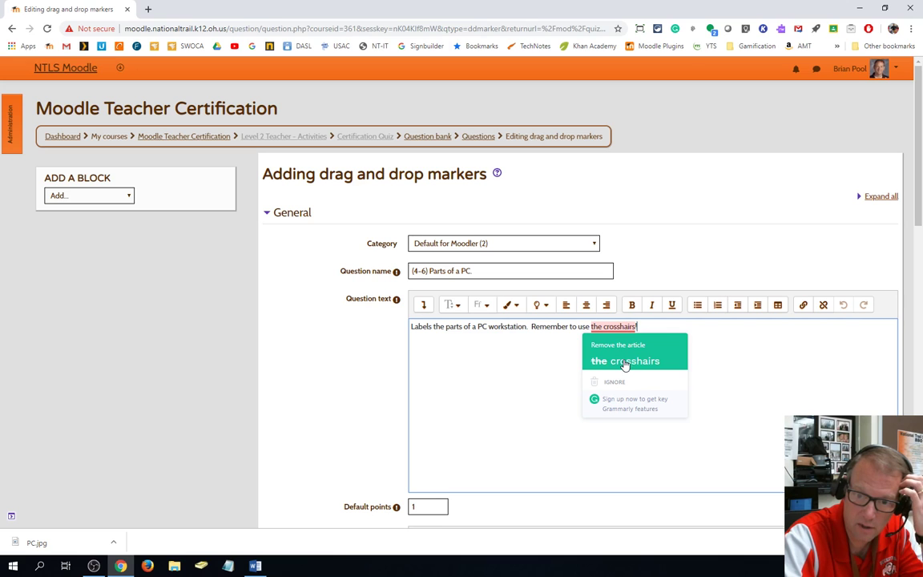
# Set the default points of the drag and drop markers question to 3
pyautogui.scroll(-3, 682, 386)
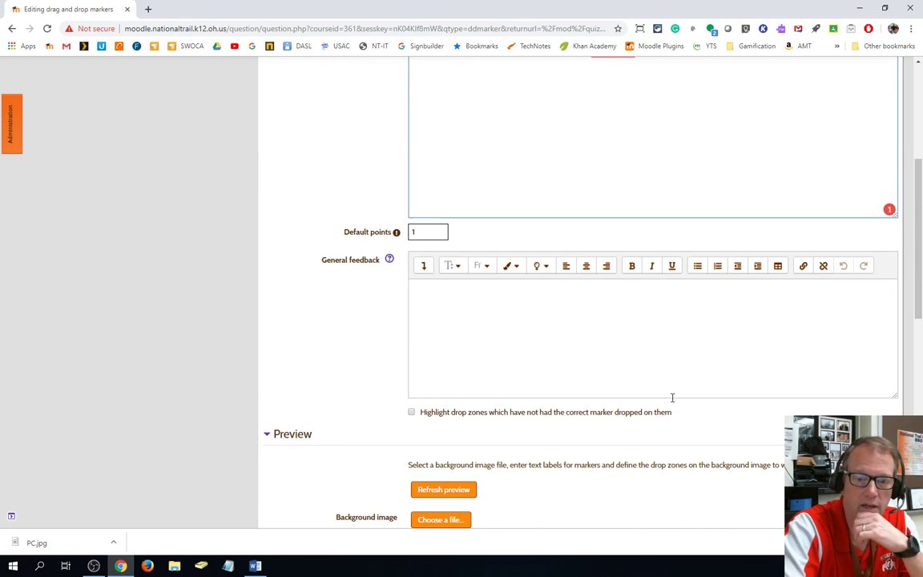
pyautogui.scroll(-1, 641, 379)
pyautogui.scroll(3, 641, 375)
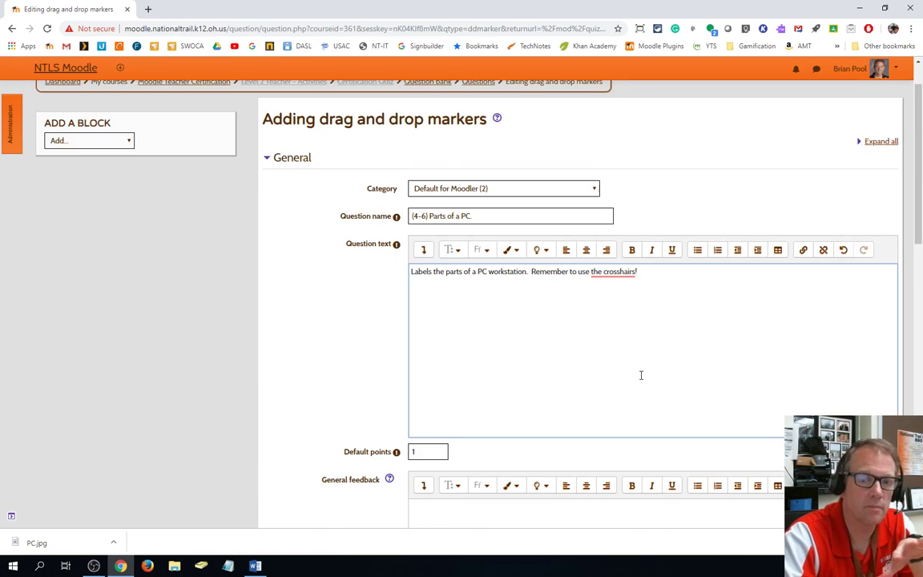
pyautogui.doubleClick(416, 451)
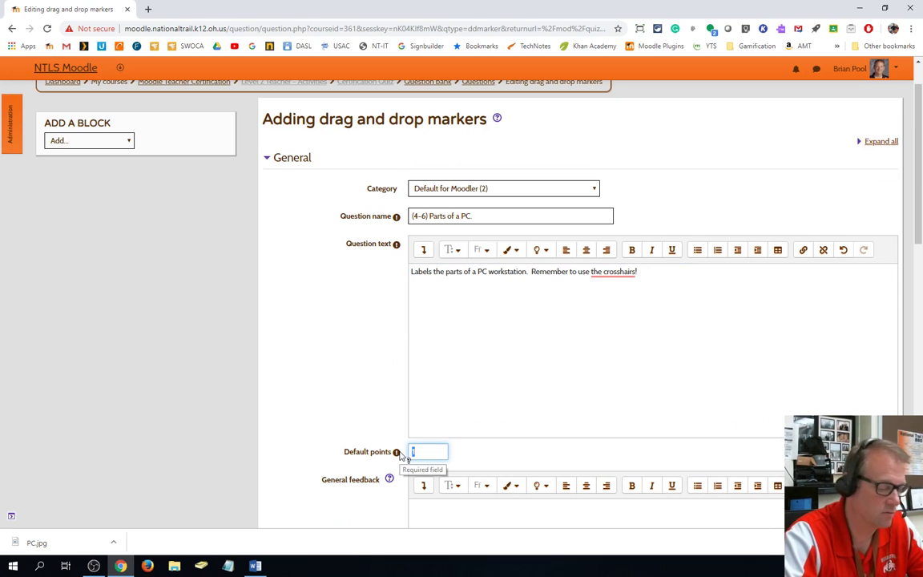
pyautogui.write('2')
pyautogui.scroll(-3, 444, 406)
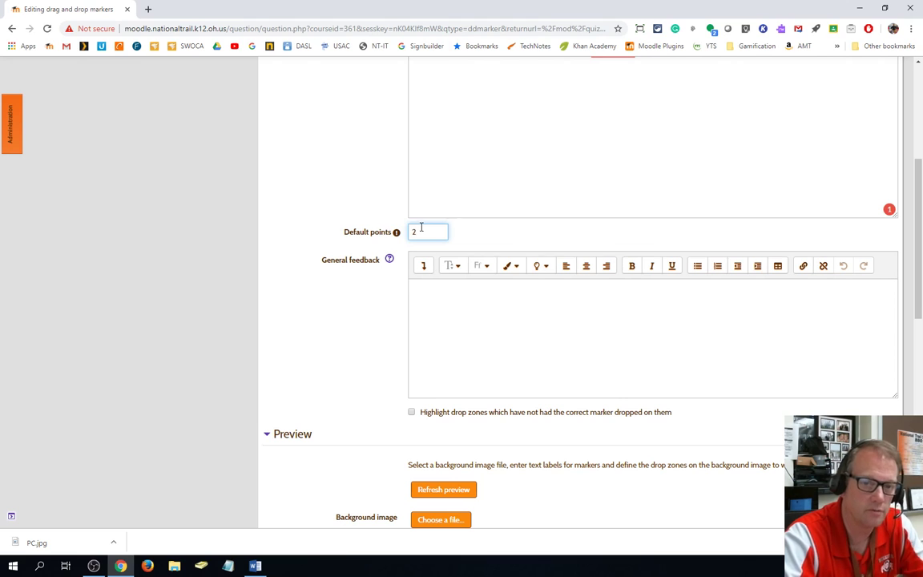
pyautogui.moveTo(419, 231); pyautogui.dragTo(387, 237)
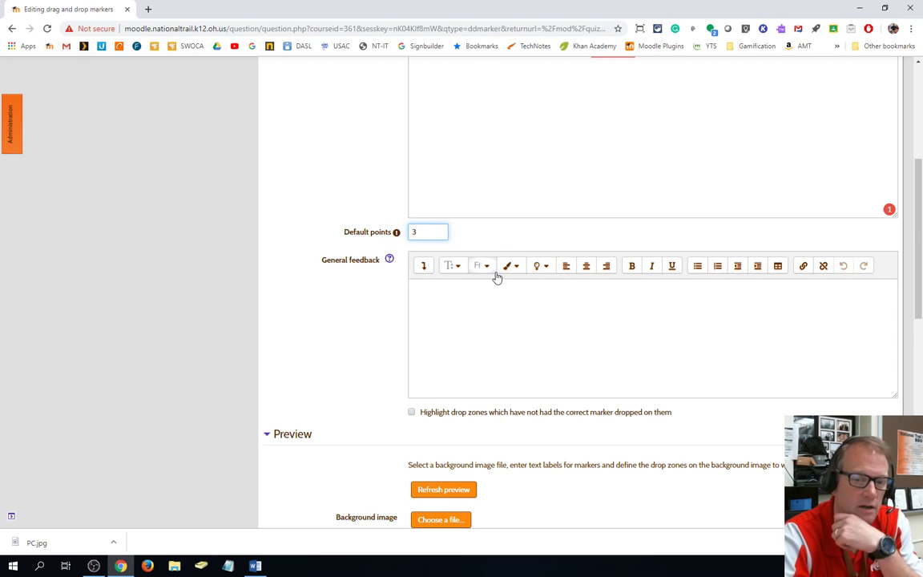
# Add the picture of the PC workstation from the computer's files as the question's background image
pyautogui.scroll(-3, 644, 493)
pyautogui.scroll(-2, 609, 430)
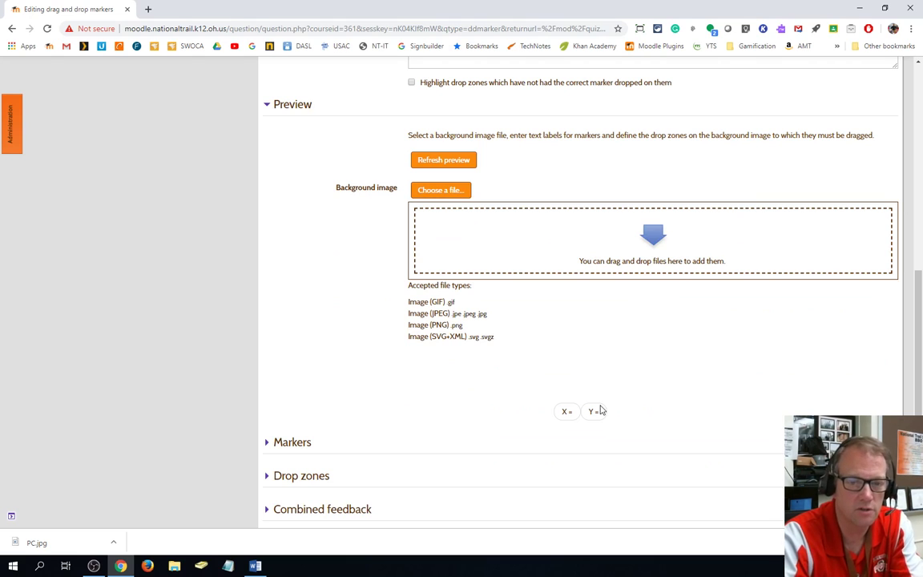
pyautogui.click(446, 196)
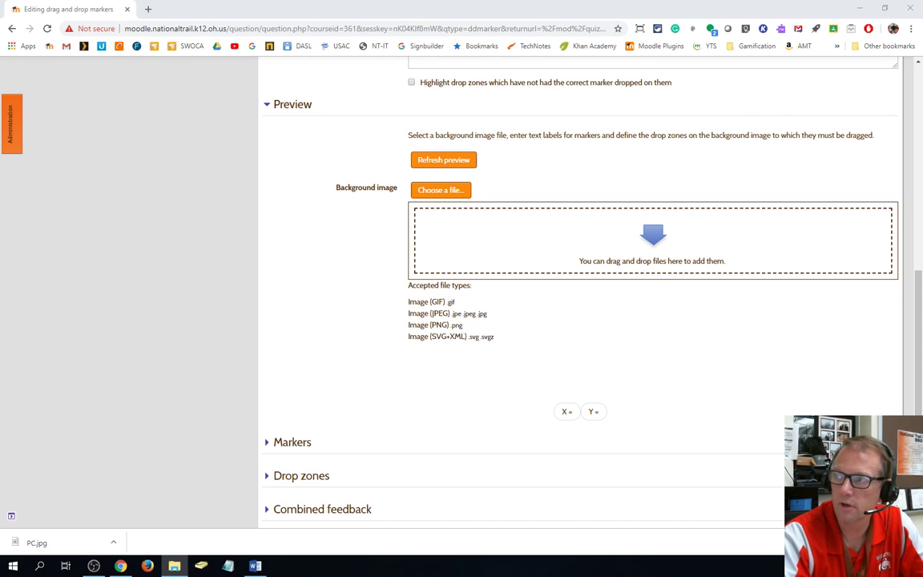
pyautogui.moveTo(922, 176); pyautogui.dragTo(876, 181)
pyautogui.moveTo(786, 223); pyautogui.dragTo(533, 238)
pyautogui.scroll(-3, 705, 329)
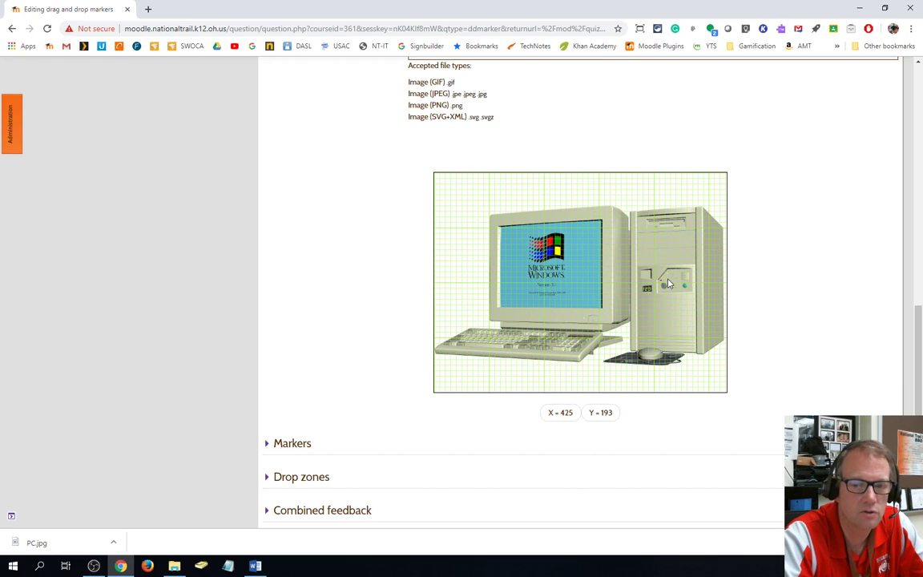
# Expand the marker and drop zone settings, and define marker 1 as "Mouse" with its number set to 1
pyautogui.scroll(-1, 733, 330)
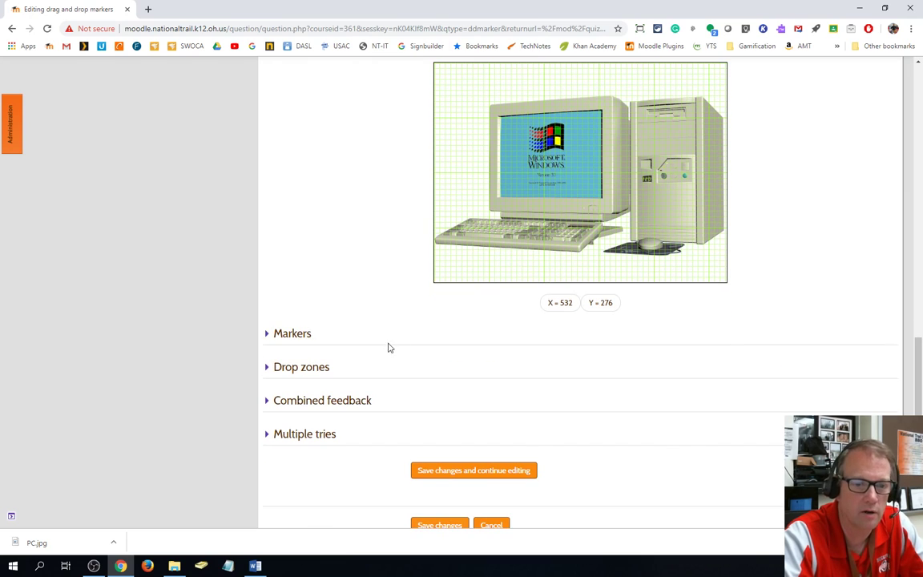
pyautogui.click(271, 337)
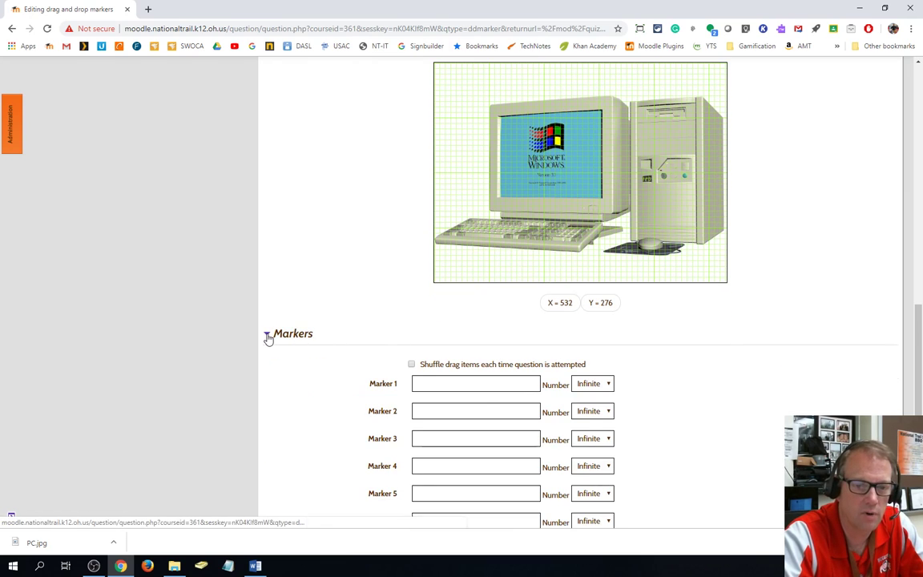
pyautogui.click(474, 383)
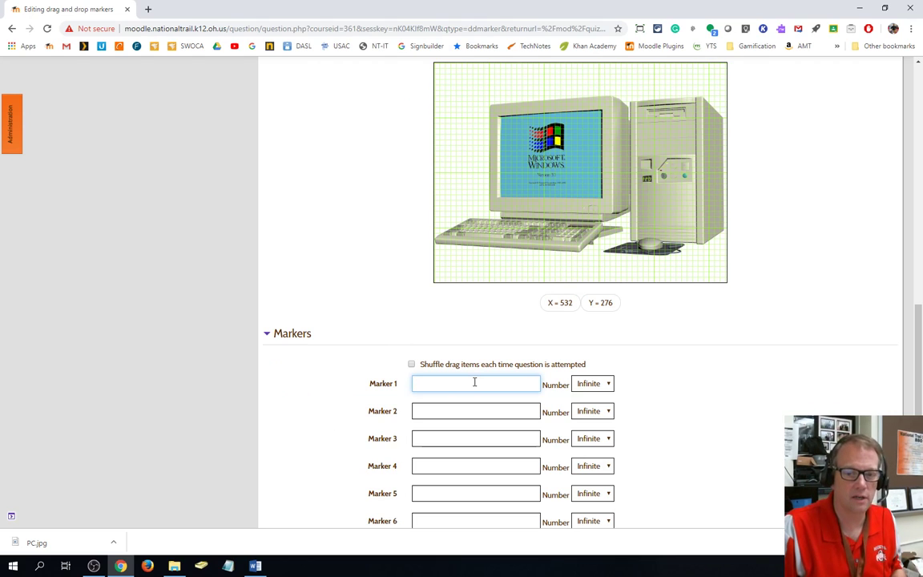
pyautogui.scroll(-2, 515, 418)
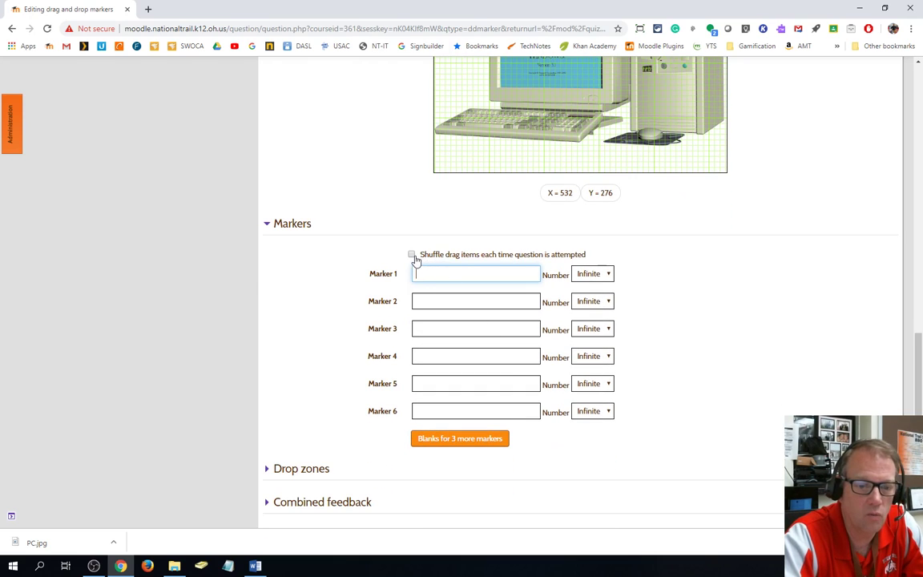
pyautogui.click(266, 469)
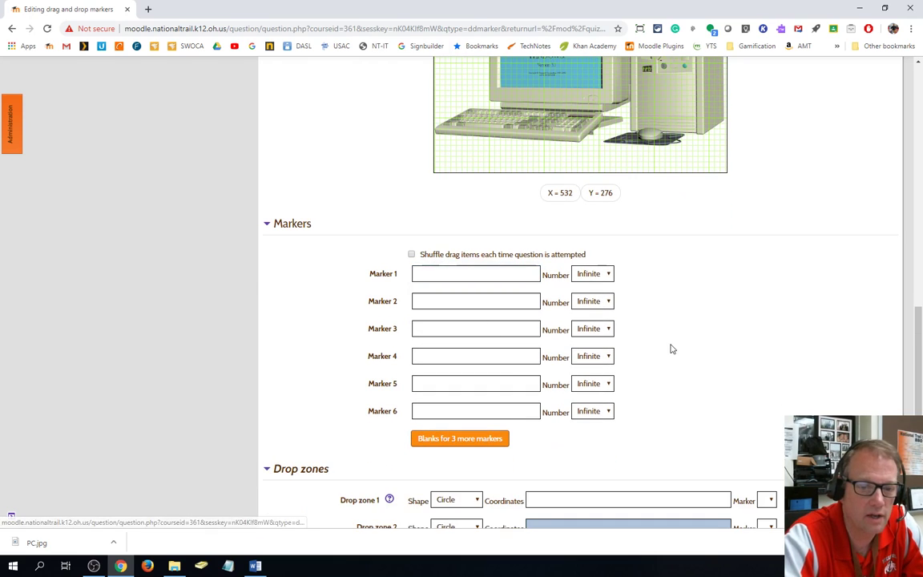
pyautogui.scroll(-3, 669, 348)
pyautogui.scroll(2, 669, 348)
pyautogui.click(471, 220)
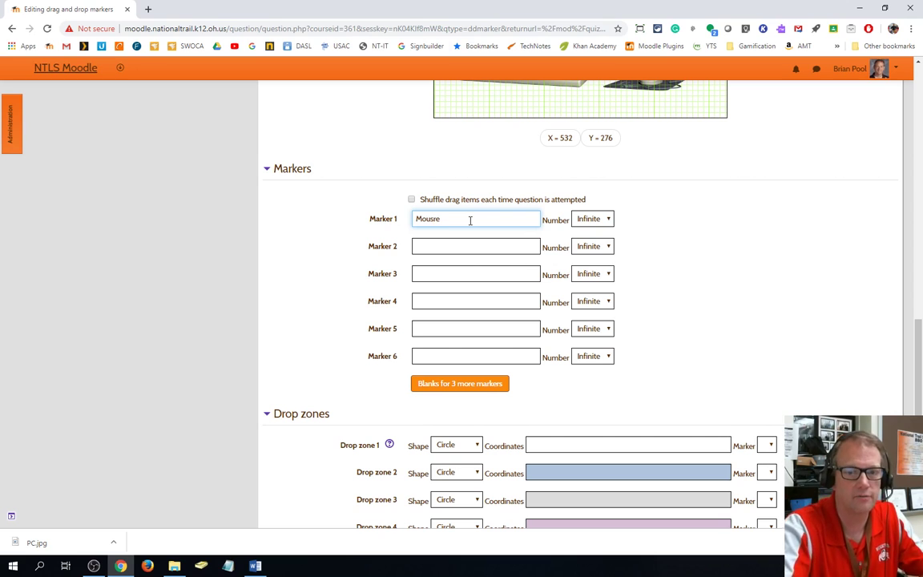
pyautogui.press('BackSpace')
pyautogui.press('BackSpace')
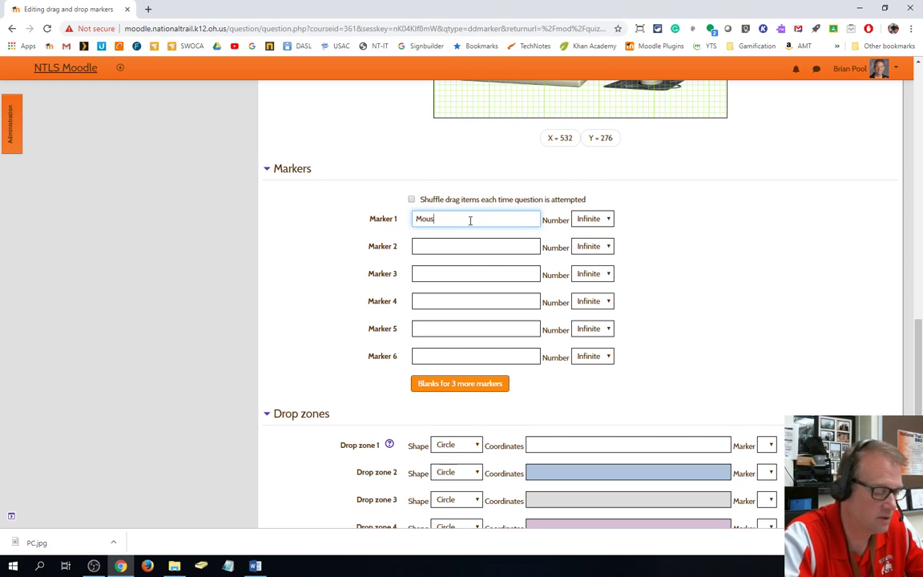
pyautogui.click(593, 218)
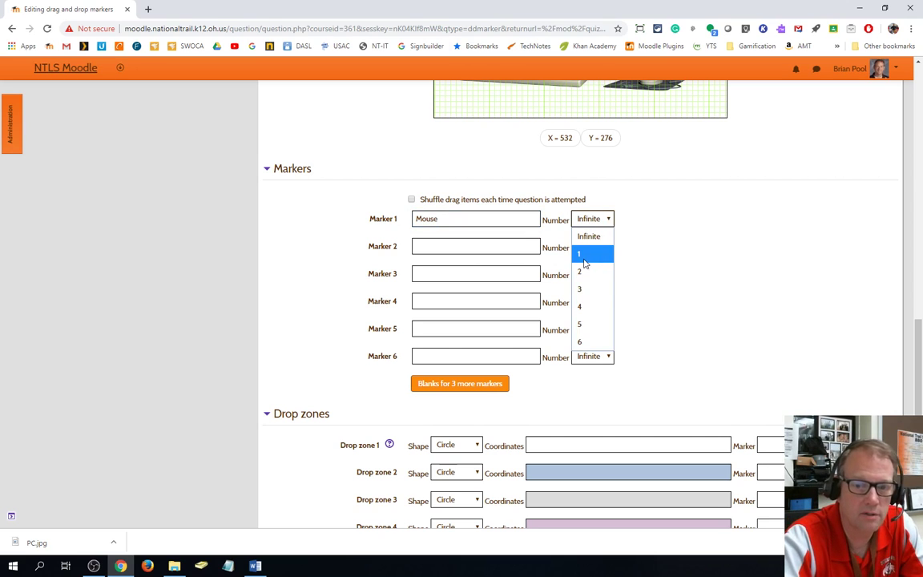
pyautogui.click(592, 248)
# Check the drop zone coordinate format, and define drop zone 1 as a circle at 392,331;20 assigned to the Mouse marker
pyautogui.scroll(2, 740, 278)
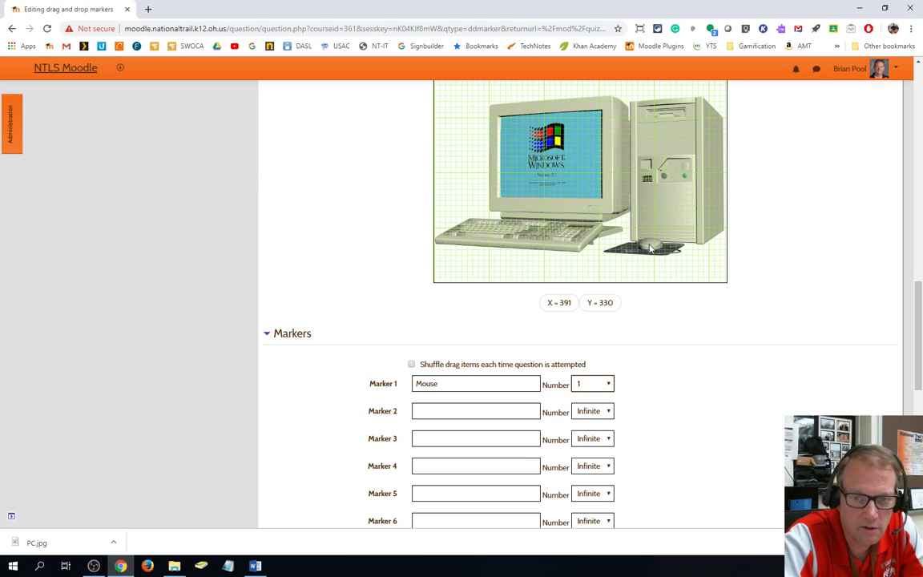
pyautogui.scroll(-3, 729, 296)
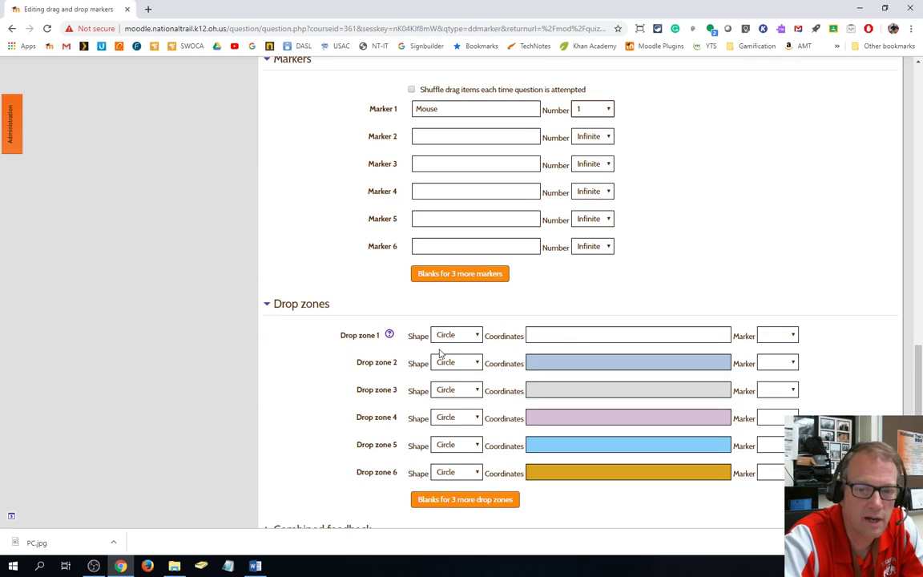
pyautogui.click(389, 336)
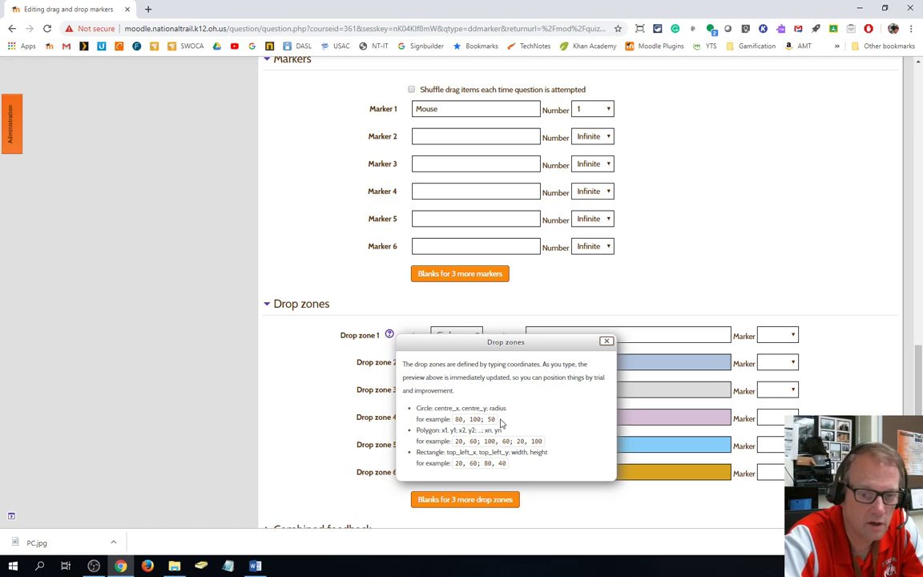
pyautogui.click(605, 341)
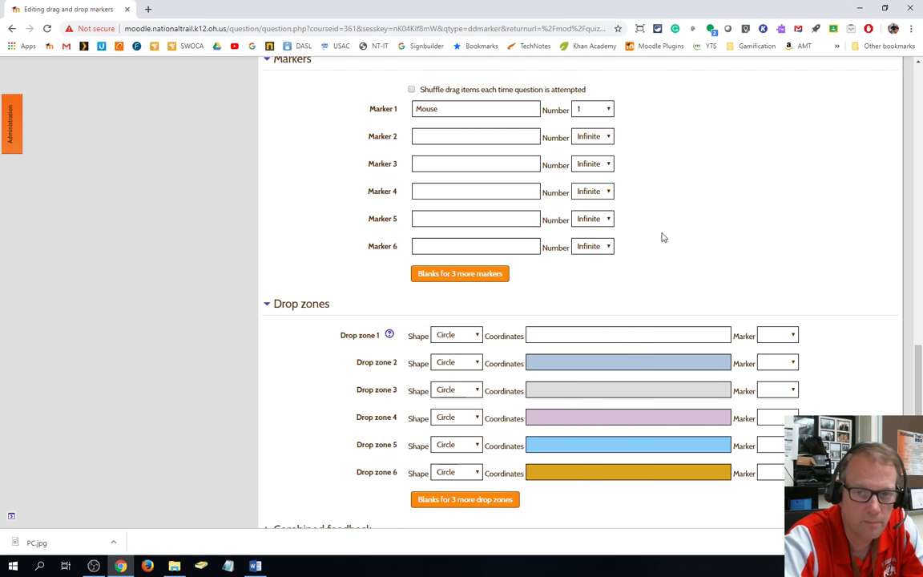
pyautogui.scroll(2, 669, 225)
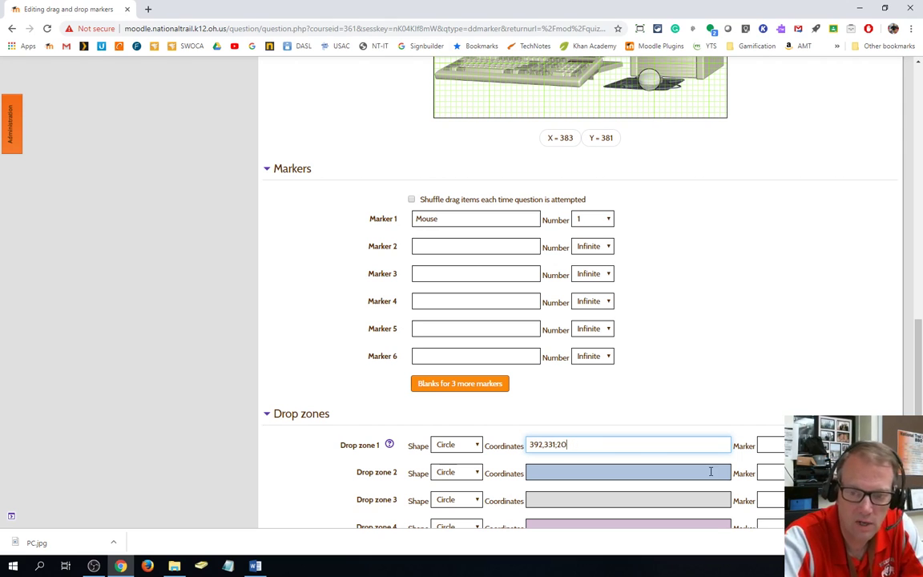
pyautogui.click(780, 446)
pyautogui.click(778, 480)
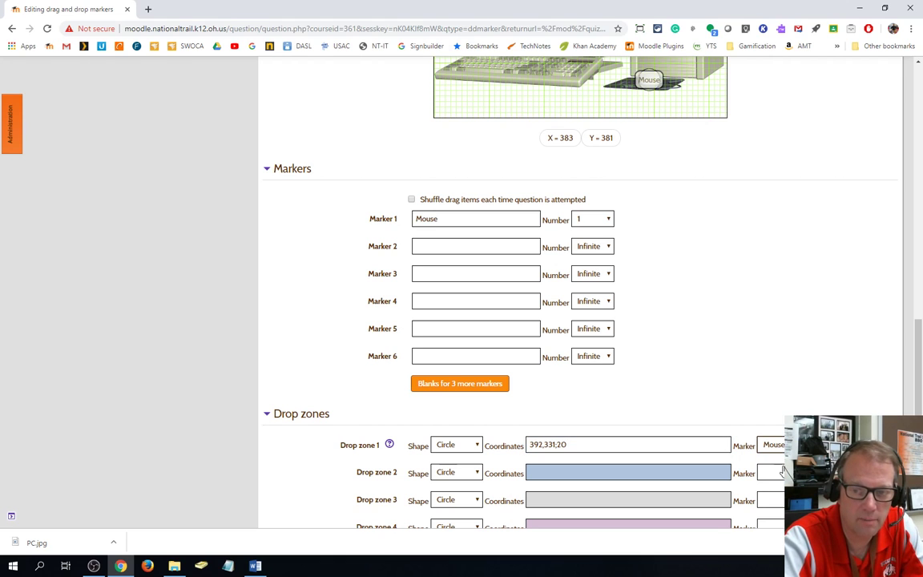
# Save the drag and drop markers question and continue editing it
pyautogui.scroll(-1, 822, 233)
pyautogui.scroll(-3, 822, 233)
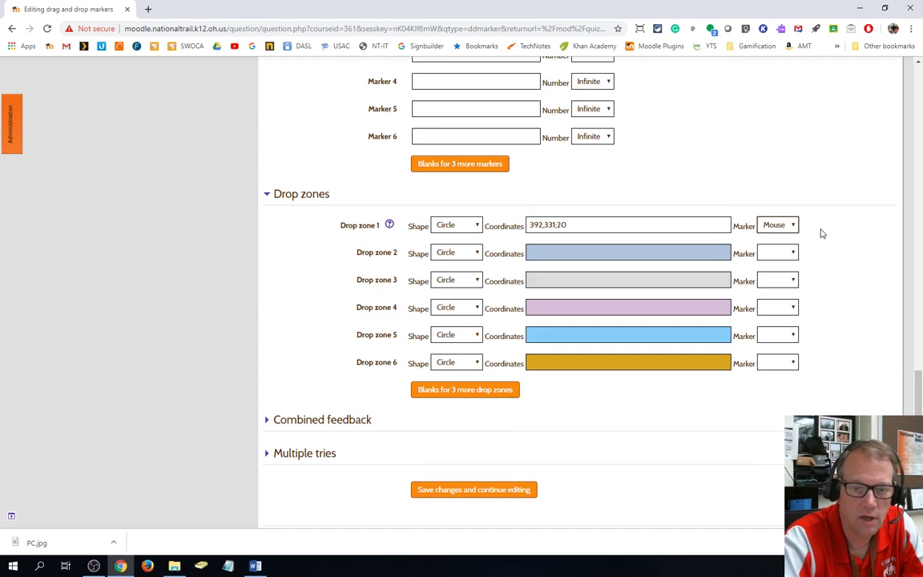
pyautogui.click(459, 490)
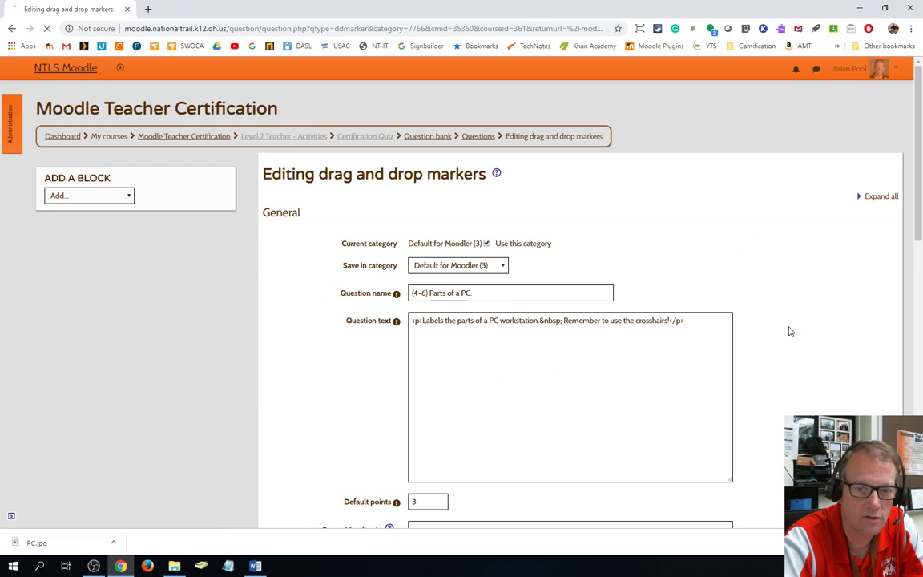
# Check the Mouse drop zone on the background image, and open the question's preview in a maximized window
pyautogui.scroll(-15, 782, 323)
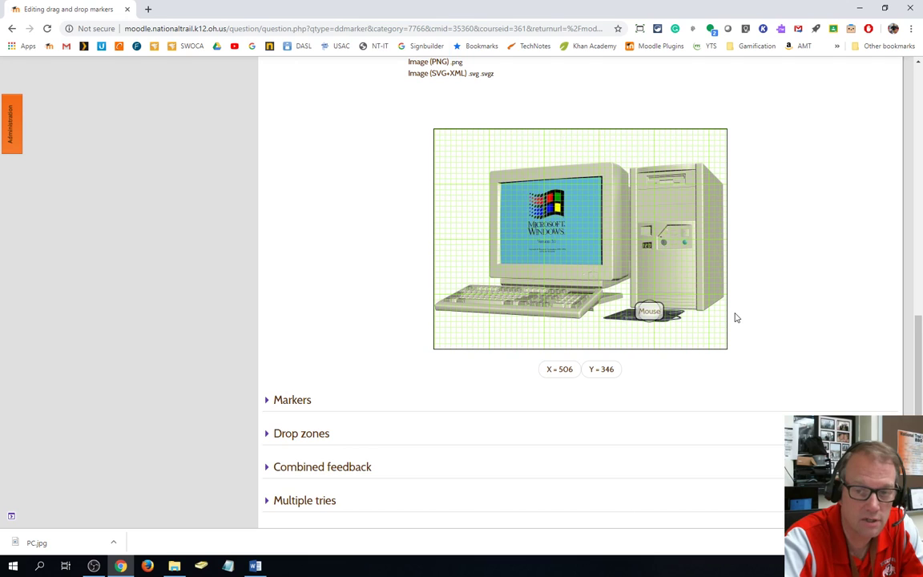
pyautogui.scroll(-1, 735, 315)
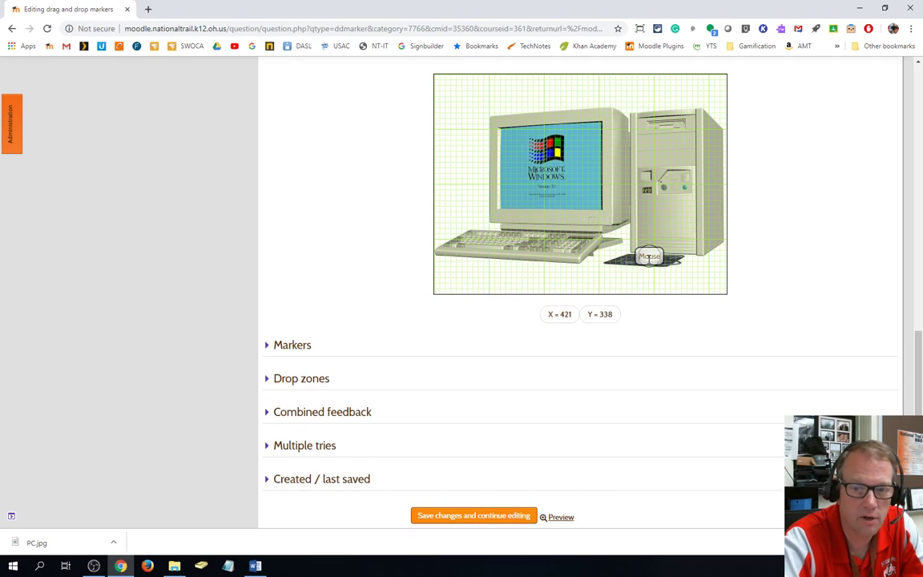
pyautogui.scroll(-3, 707, 352)
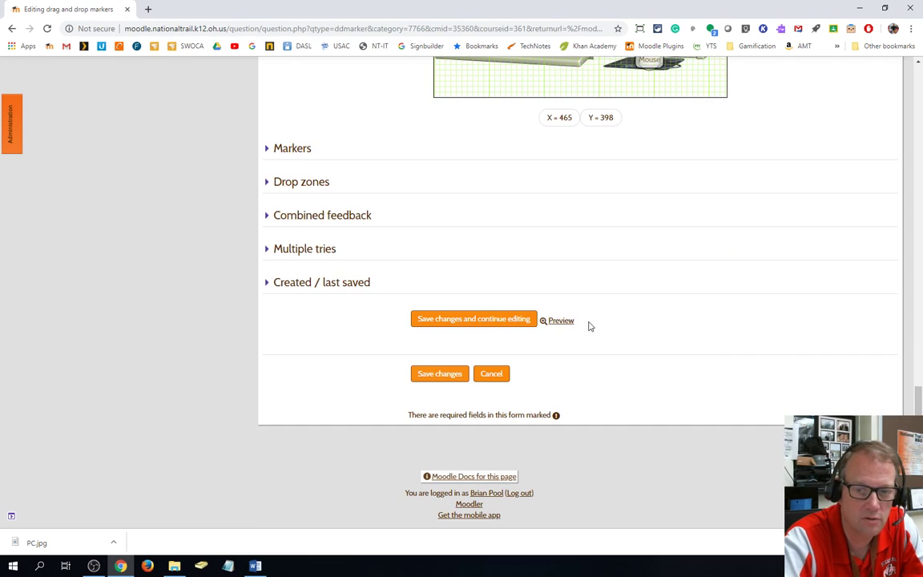
pyautogui.click(564, 321)
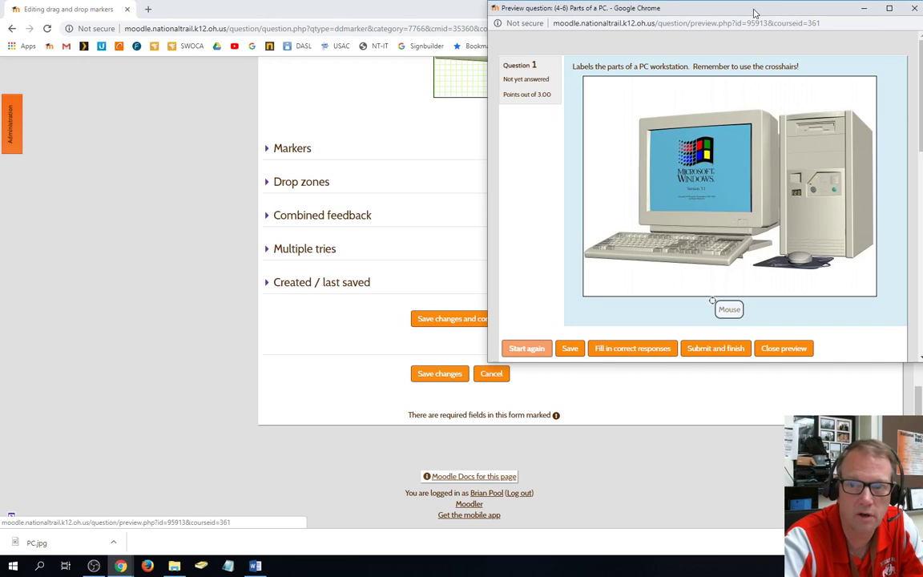
pyautogui.moveTo(682, 4); pyautogui.dragTo(293, 56)
pyautogui.click(499, 59)
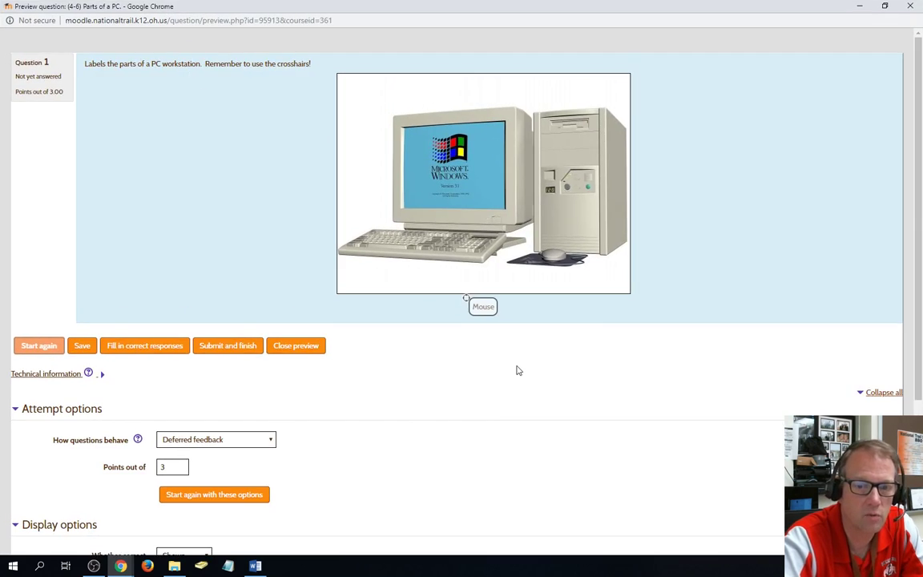
# Test placing the Mouse marker's crosshair on the pictured mouse in the question preview, and close the preview
pyautogui.moveTo(480, 307)
pyautogui.mouseDown()
pyautogui.moveTo(525, 303)
pyautogui.moveTo(569, 262)
pyautogui.mouseUp()
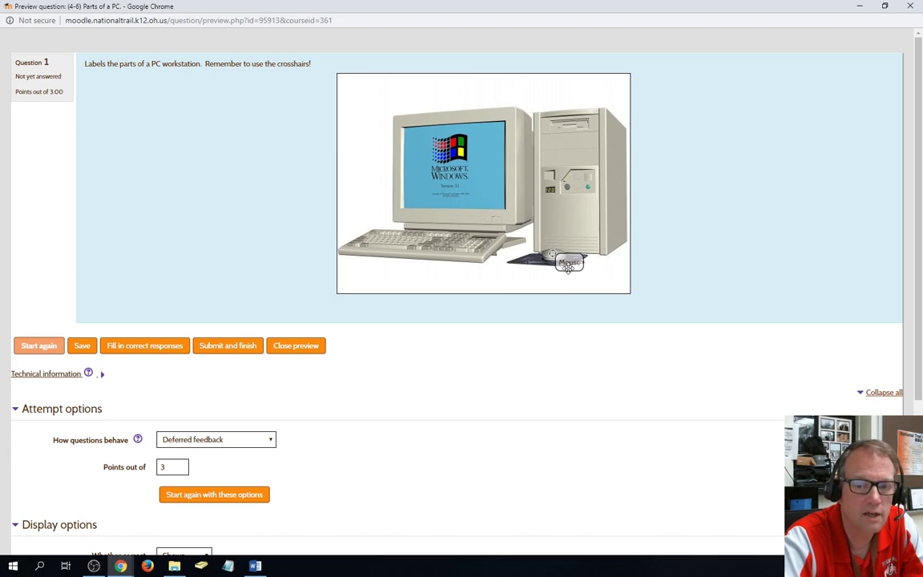
pyautogui.moveTo(568, 267); pyautogui.dragTo(553, 257)
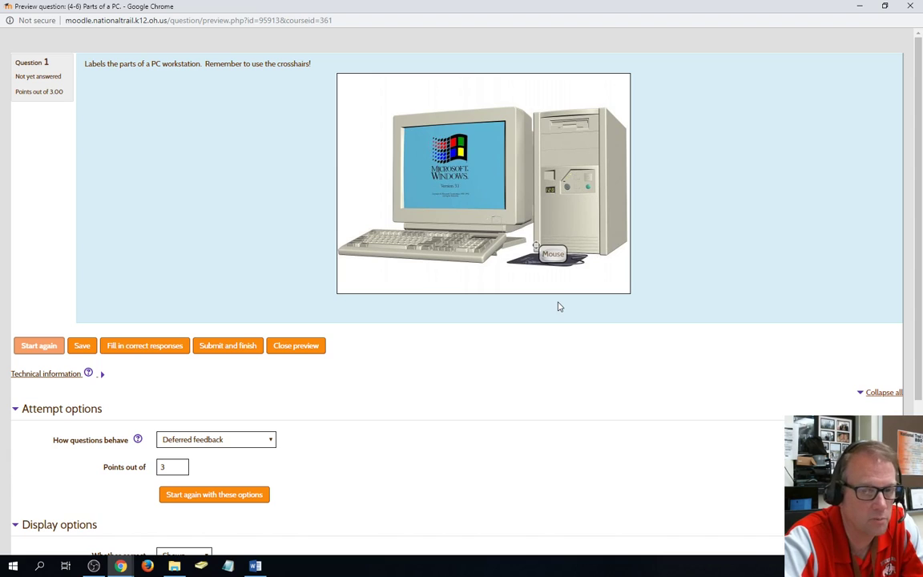
pyautogui.moveTo(553, 255); pyautogui.dragTo(570, 267)
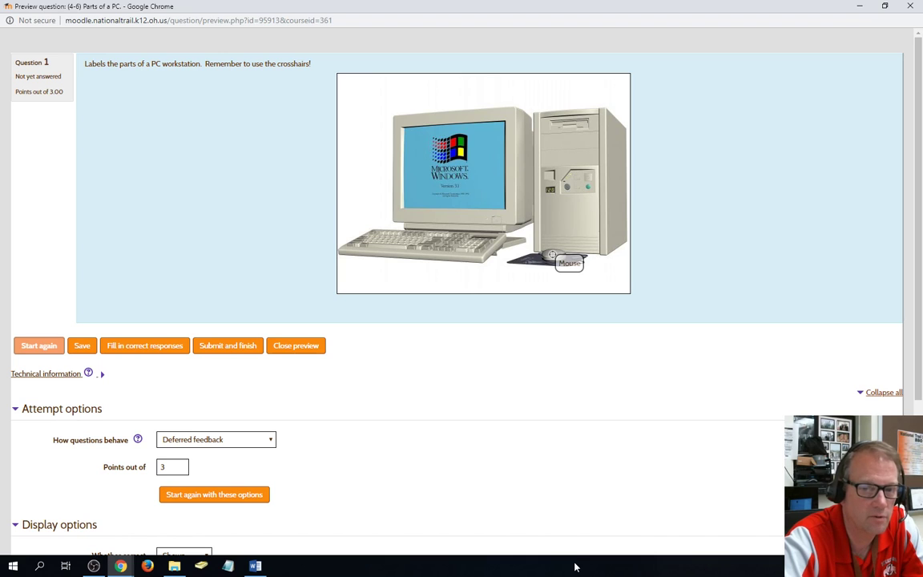
pyautogui.moveTo(565, 265); pyautogui.dragTo(569, 265)
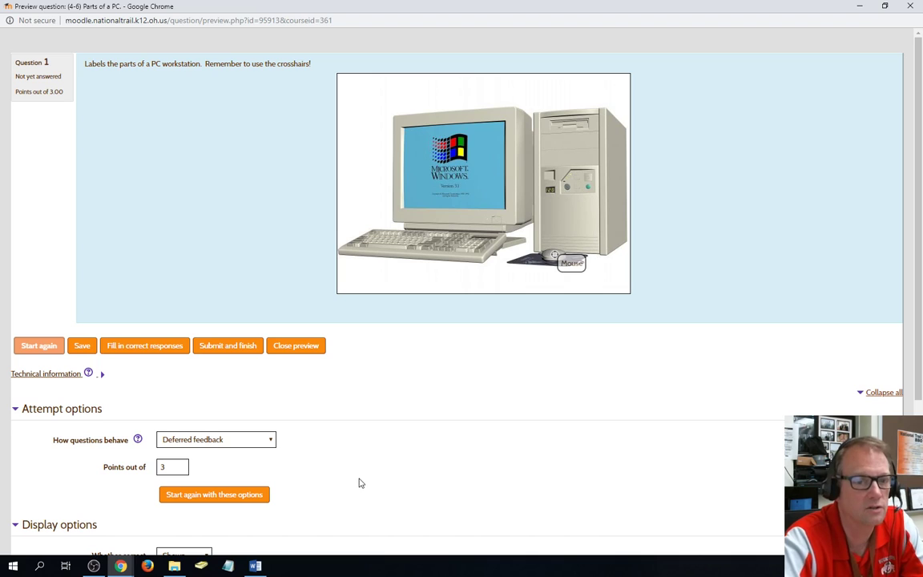
pyautogui.moveTo(570, 262); pyautogui.dragTo(553, 254)
pyautogui.scroll(-3, 551, 392)
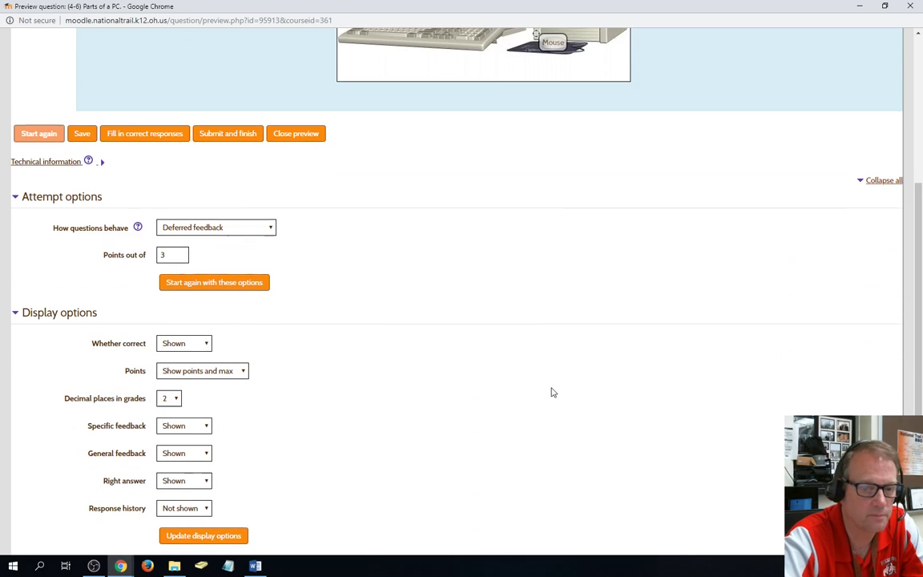
pyautogui.click(199, 538)
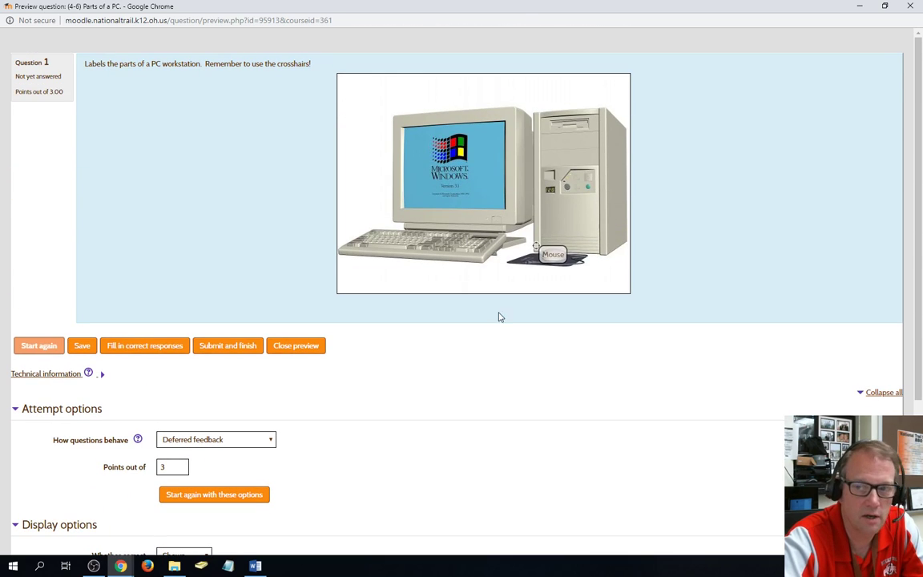
pyautogui.click(910, 6)
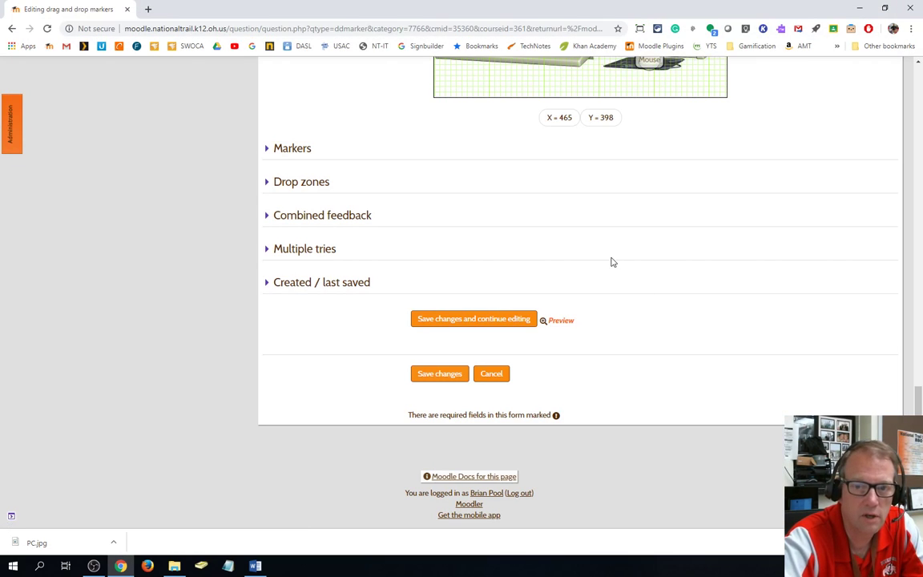
# Expand the marker settings and add blanks for 3 more markers
pyautogui.scroll(4, 610, 262)
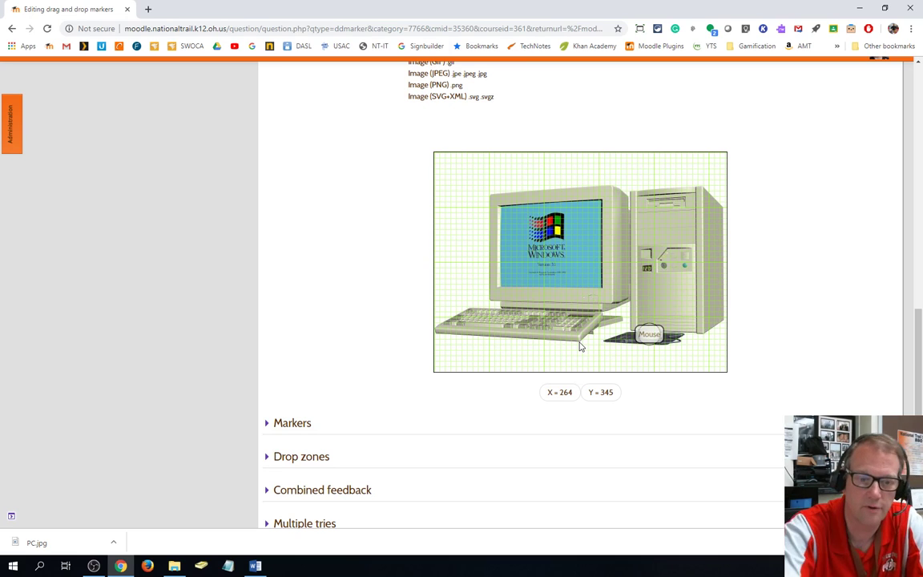
pyautogui.click(265, 424)
pyautogui.scroll(-3, 523, 440)
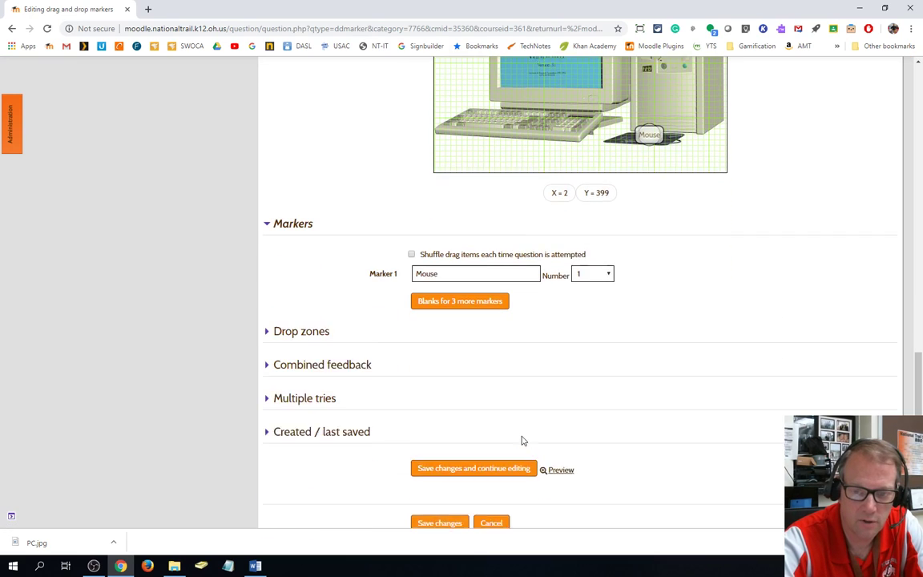
pyautogui.click(476, 284)
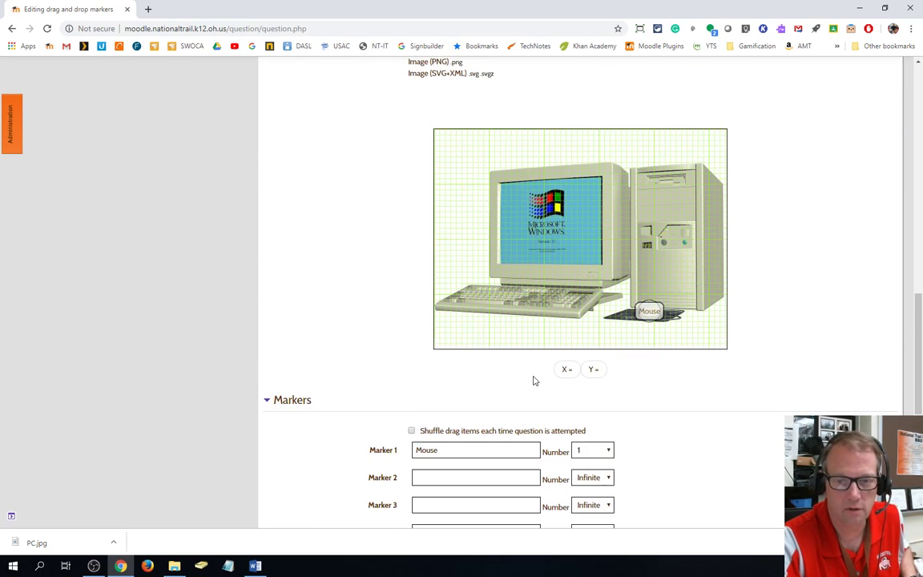
# Define marker 2 as "Keyboard" with its number set to 1
pyautogui.scroll(-2, 534, 381)
pyautogui.click(495, 362)
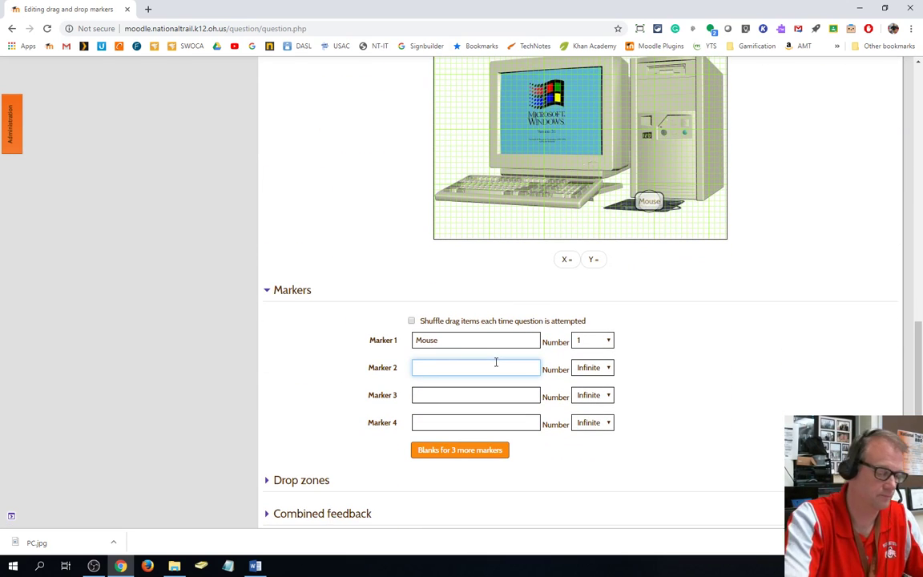
pyautogui.write('Keyboard')
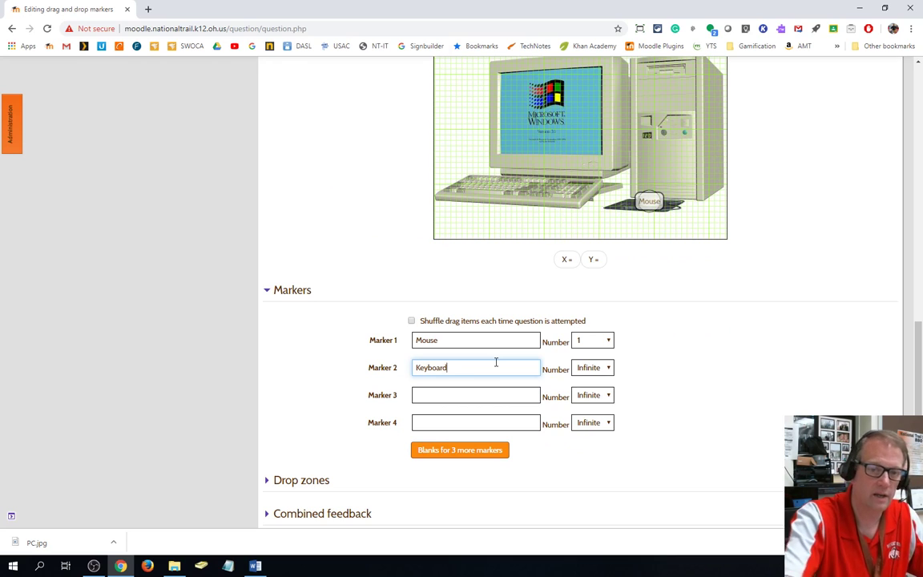
pyautogui.click(590, 368)
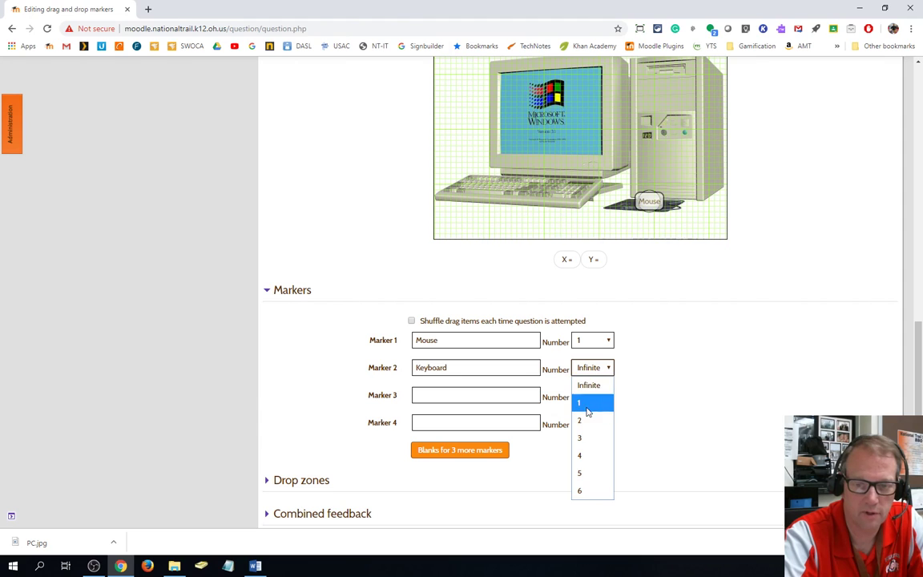
pyautogui.click(589, 402)
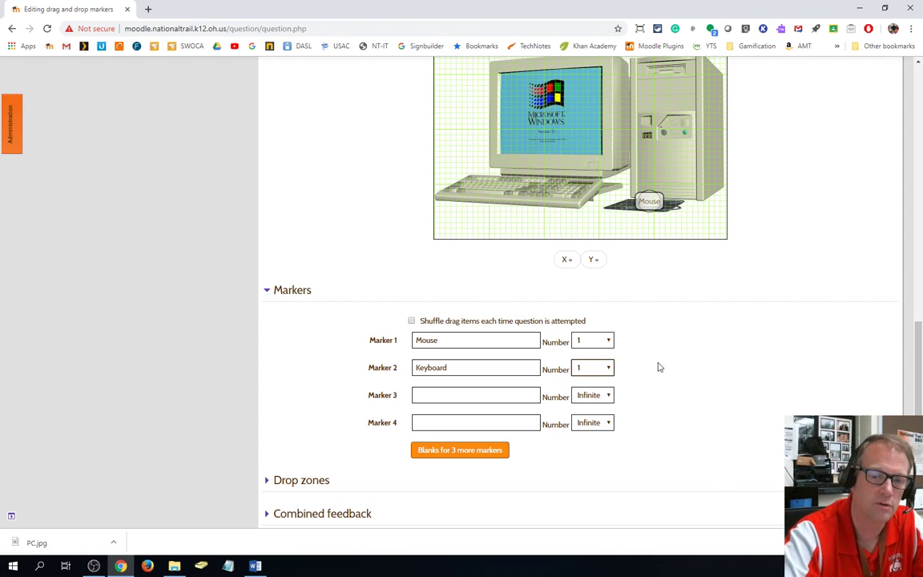
# Define marker 3 as "Monitor" with its number set to 1
pyautogui.click(458, 395)
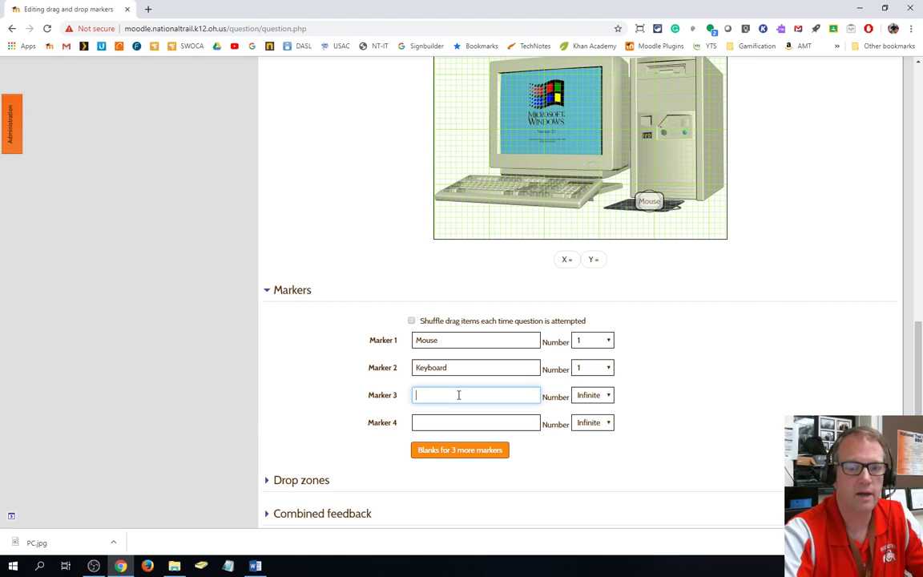
pyautogui.write('Moni')
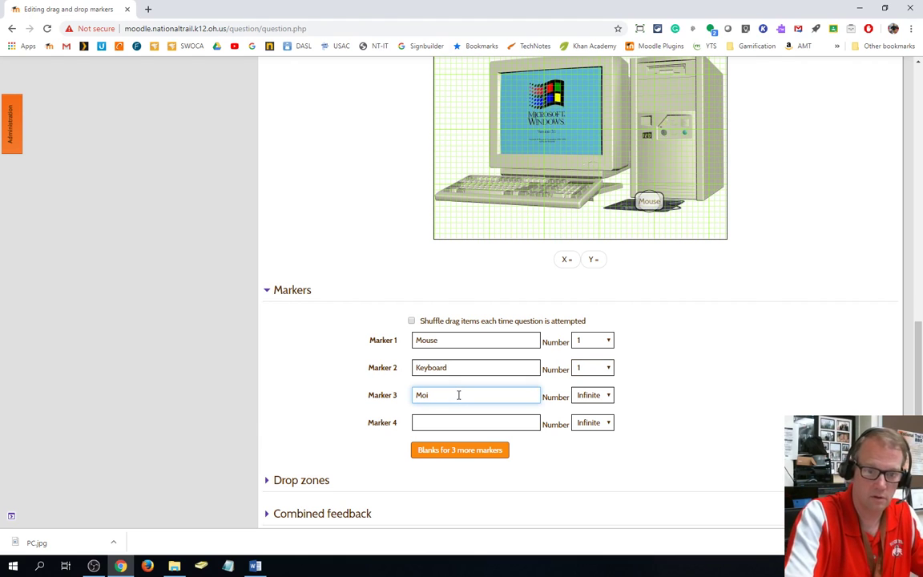
pyautogui.write('tor')
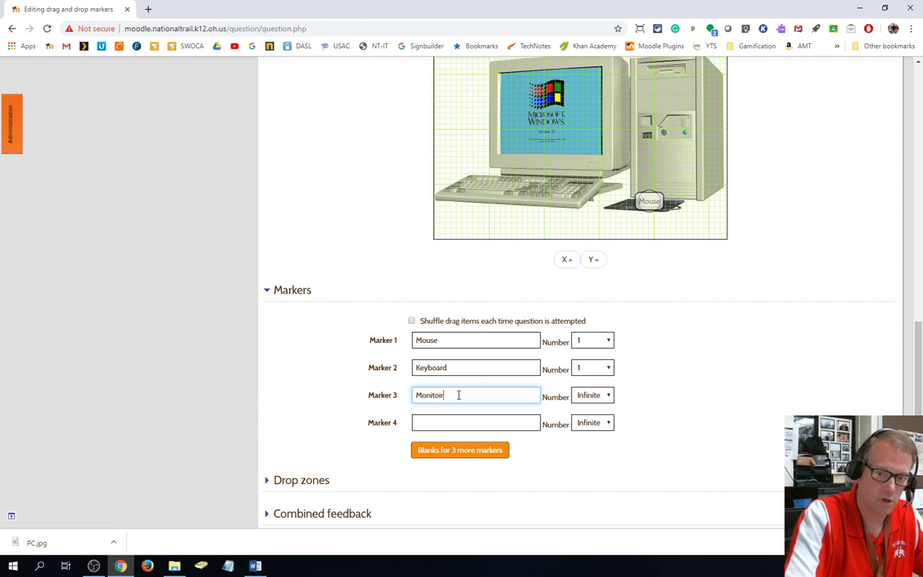
pyautogui.press('Tab')
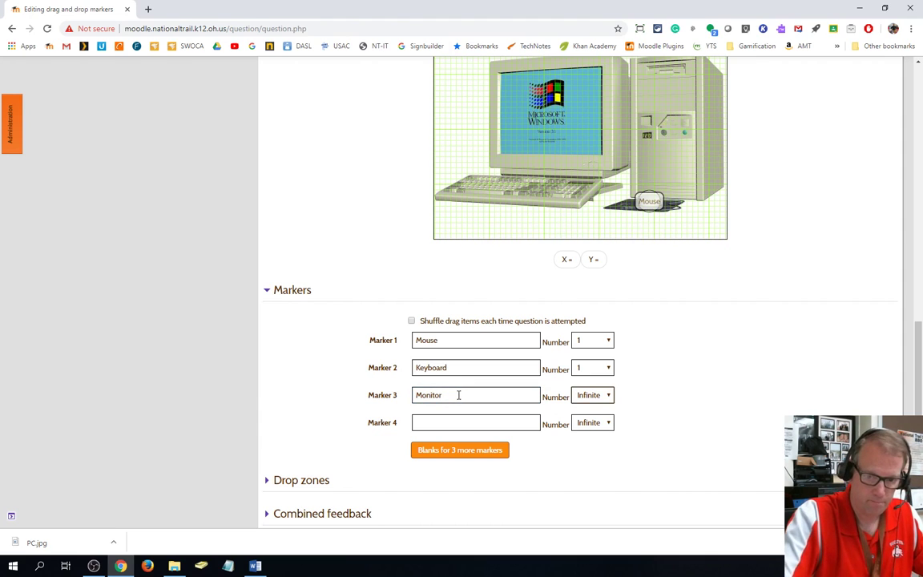
pyautogui.press('Tab')
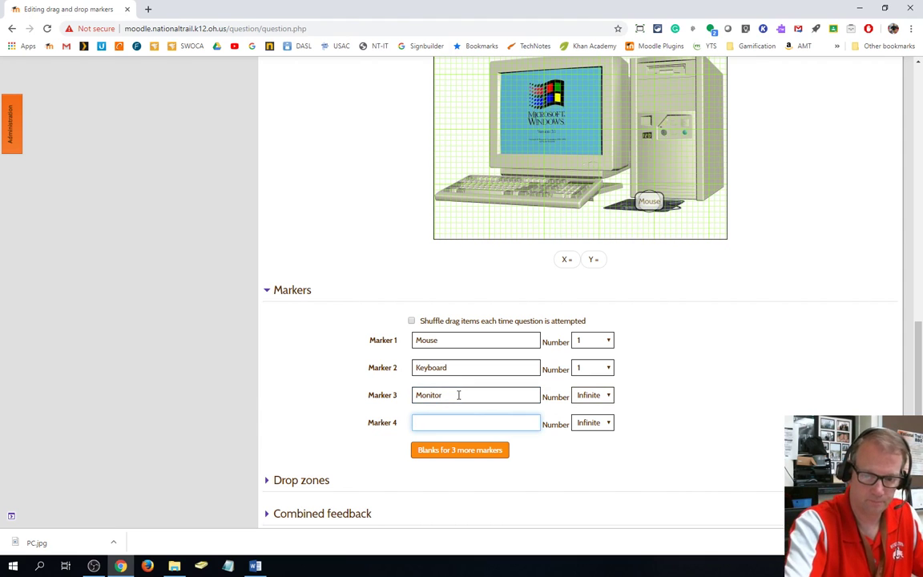
pyautogui.click(599, 395)
pyautogui.click(590, 430)
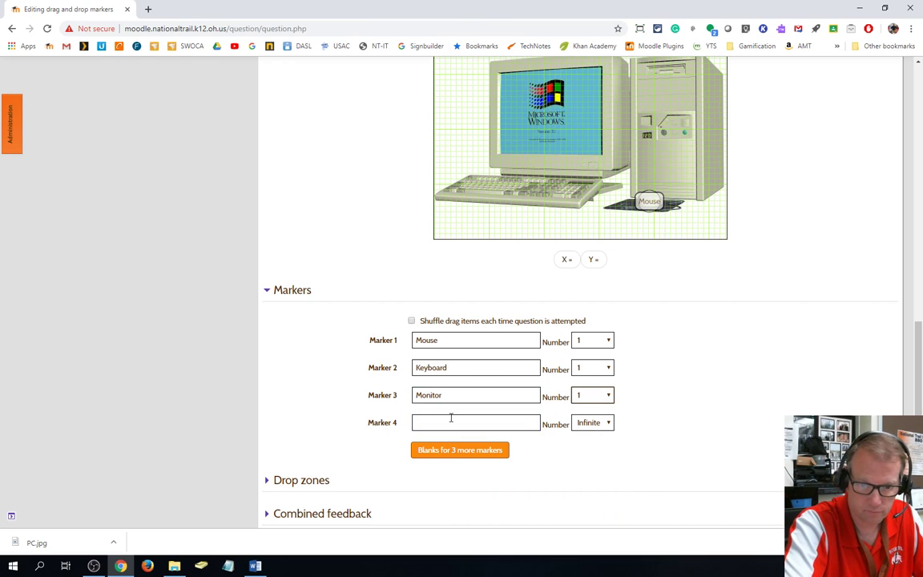
# Define marker 4 as "System" with its number set to 1
pyautogui.click(450, 420)
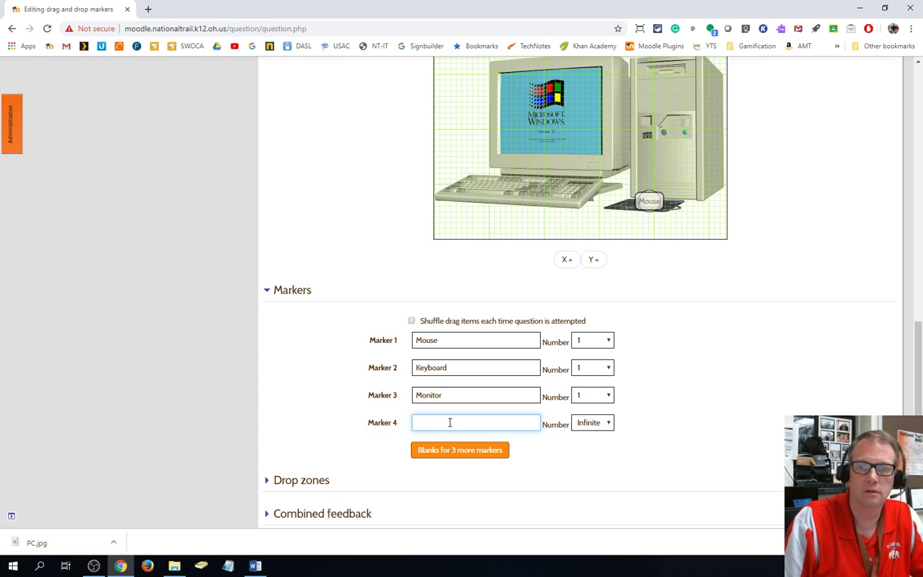
pyautogui.write('Syste')
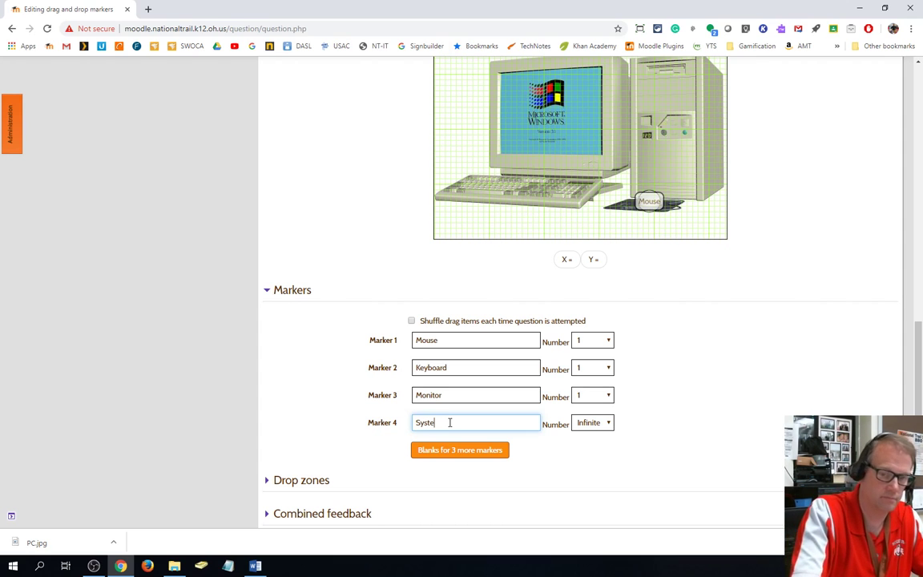
pyautogui.write('m')
pyautogui.click(589, 422)
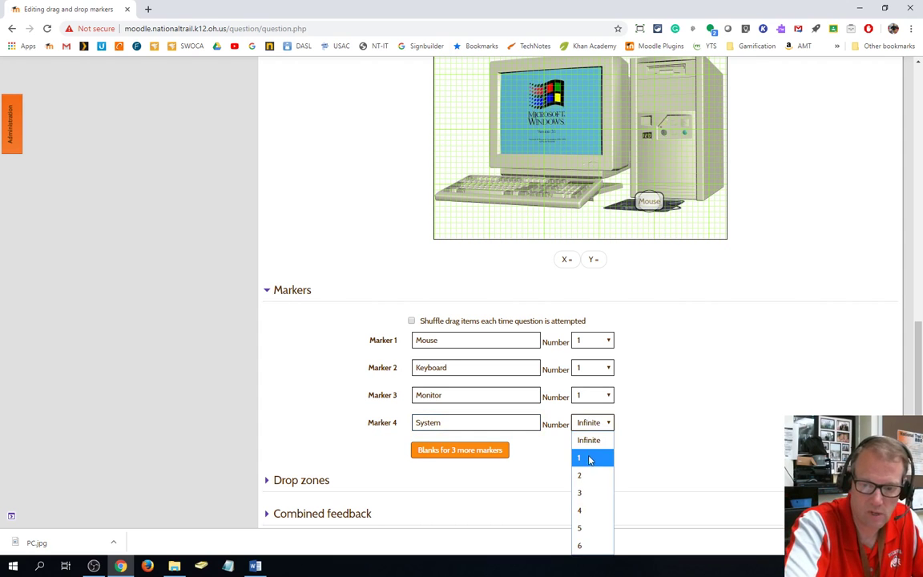
pyautogui.click(589, 459)
# Expand the drop zone settings and add blanks for 3 more drop zones
pyautogui.scroll(-3, 696, 336)
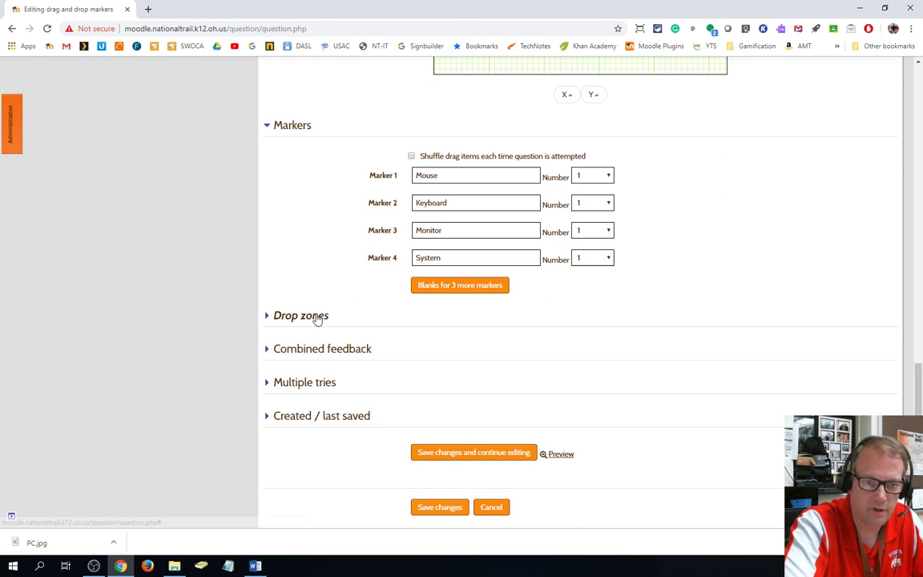
pyautogui.click(318, 320)
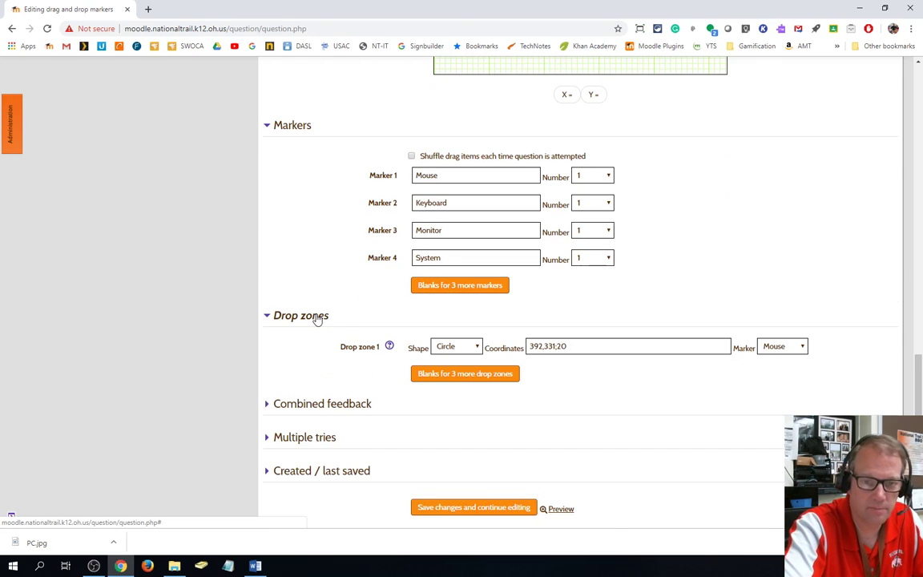
pyautogui.click(442, 376)
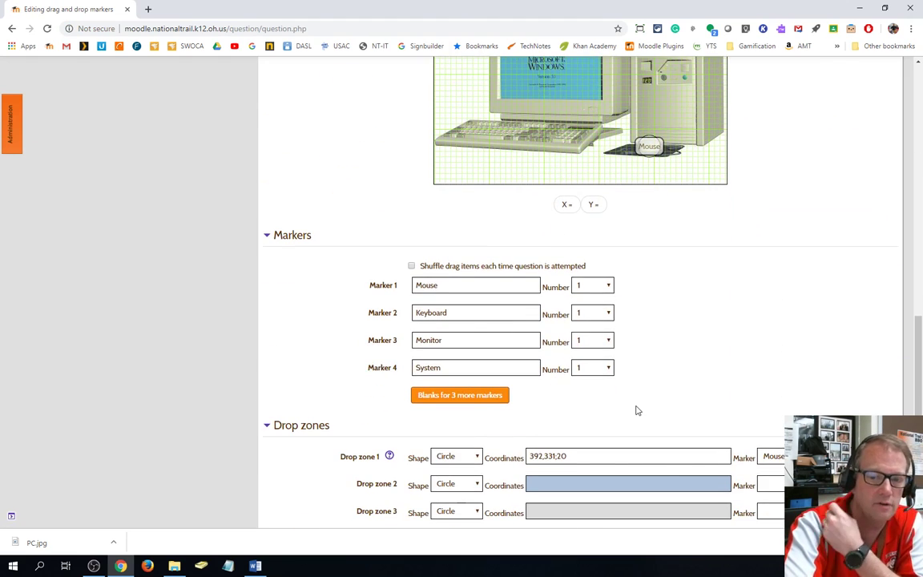
# Set drop zone 2's shape to Polygon and check the required coordinate format in the drop zone help
pyautogui.scroll(-2, 637, 410)
pyautogui.click(473, 320)
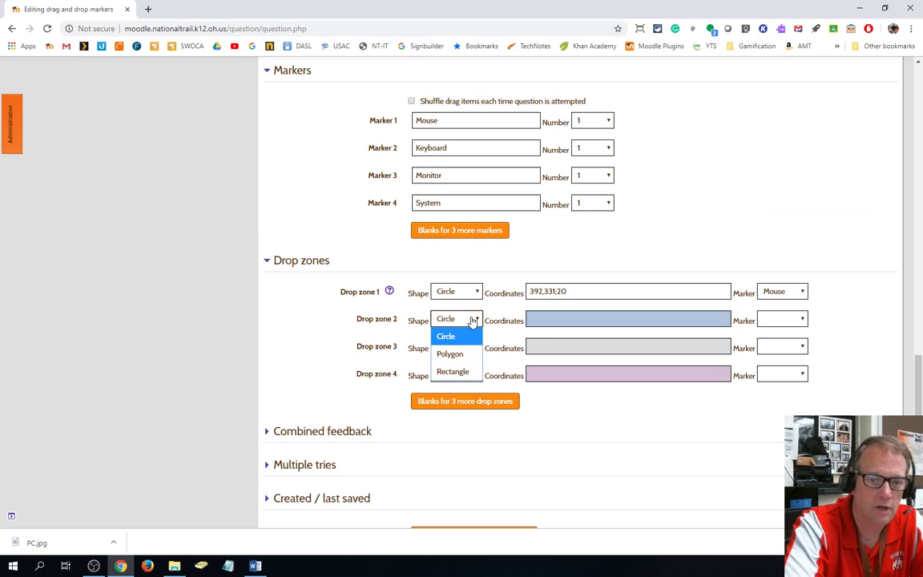
pyautogui.click(460, 356)
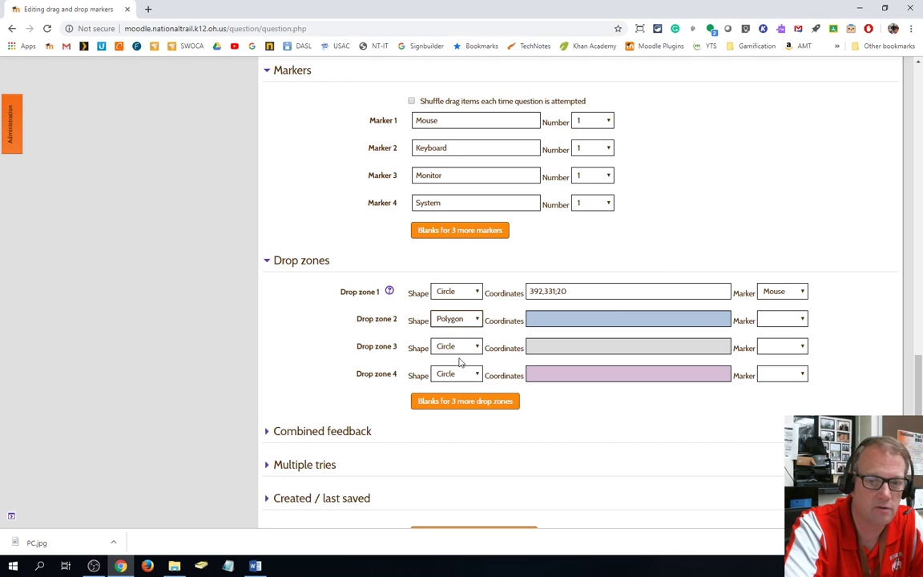
pyautogui.click(389, 292)
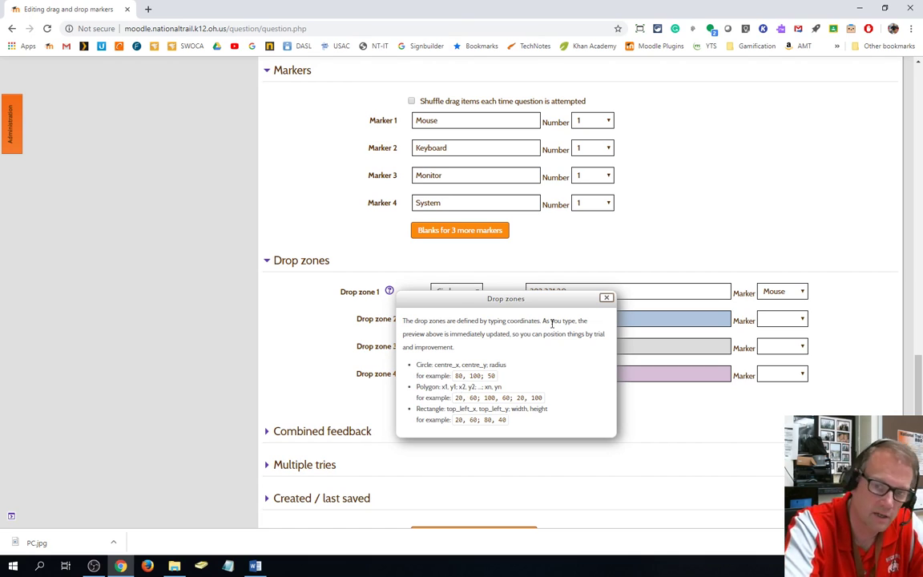
pyautogui.click(606, 298)
# Set drop zone 2's coordinates to 61,284;304,294;3,326;264,345 and assign the zone to the Keyboard marker
pyautogui.click(573, 321)
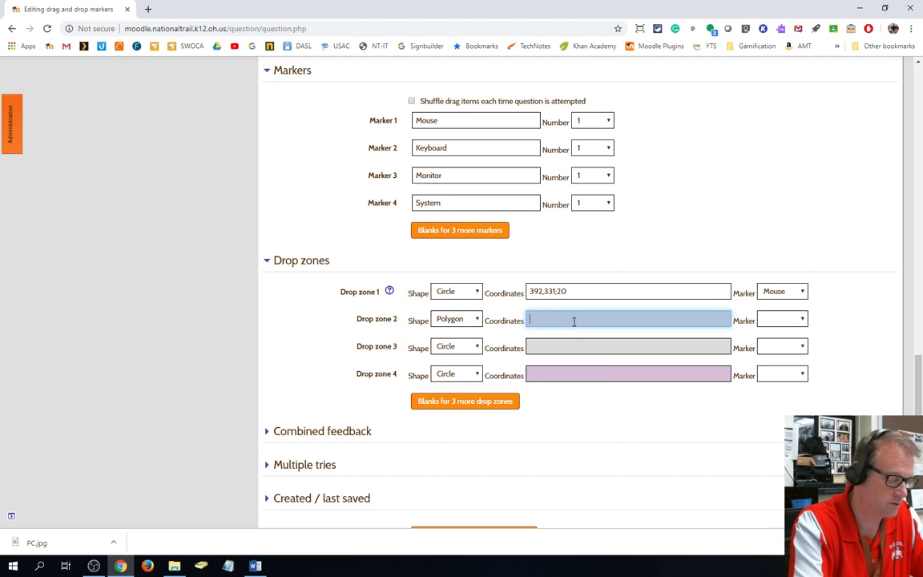
pyautogui.write('61,284;304,294;3,326;264,')
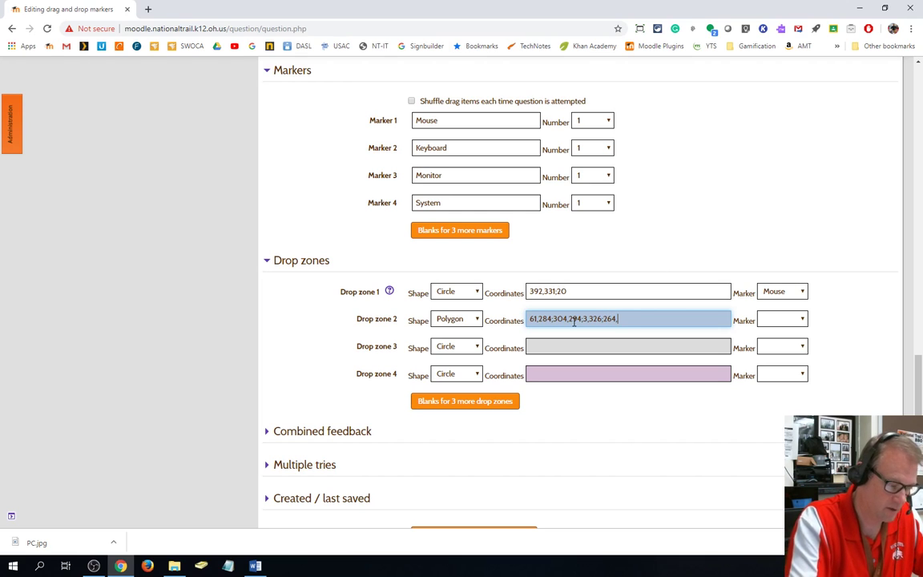
pyautogui.write('45')
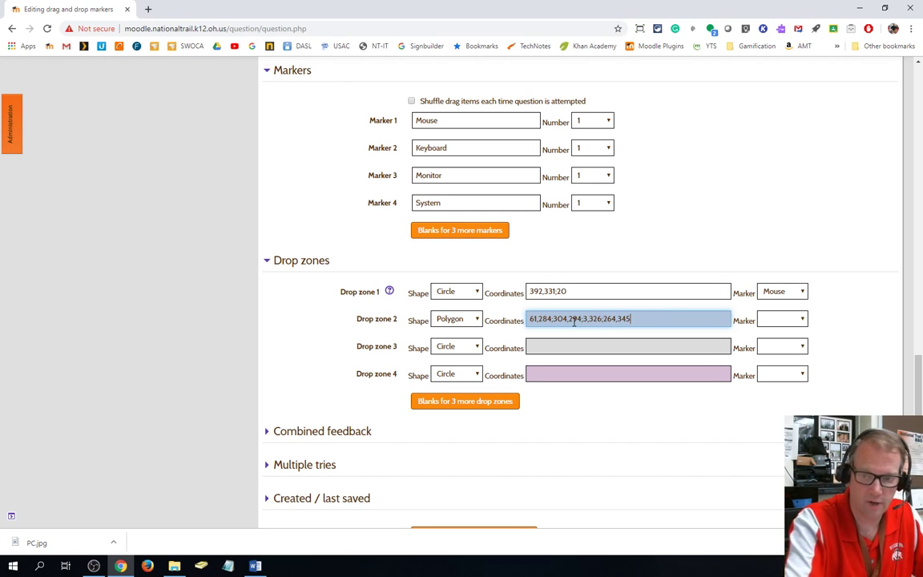
pyautogui.click(772, 320)
pyautogui.click(778, 371)
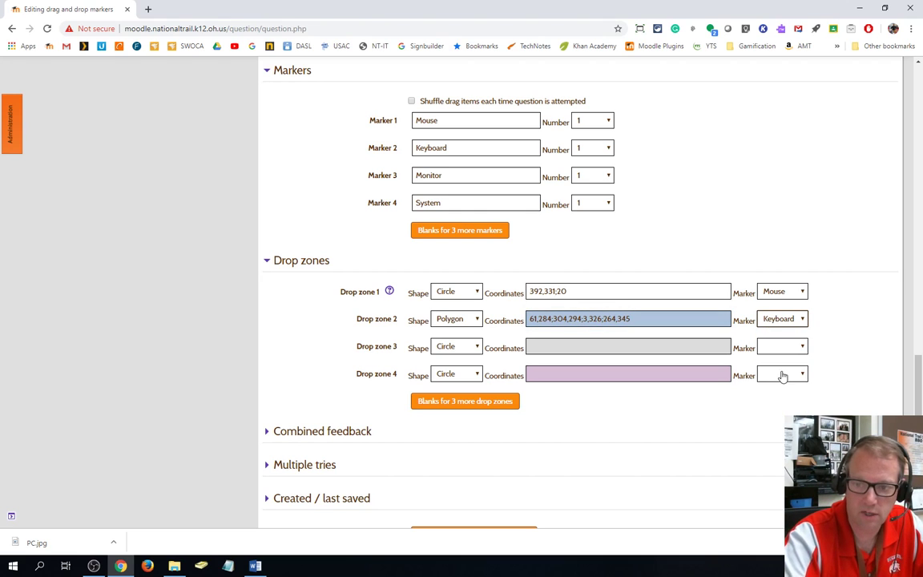
# Save the question with its new markers and keyboard drop zone, and continue editing at the background image preview
pyautogui.scroll(-1, 719, 464)
pyautogui.scroll(-3, 719, 464)
pyautogui.click(484, 319)
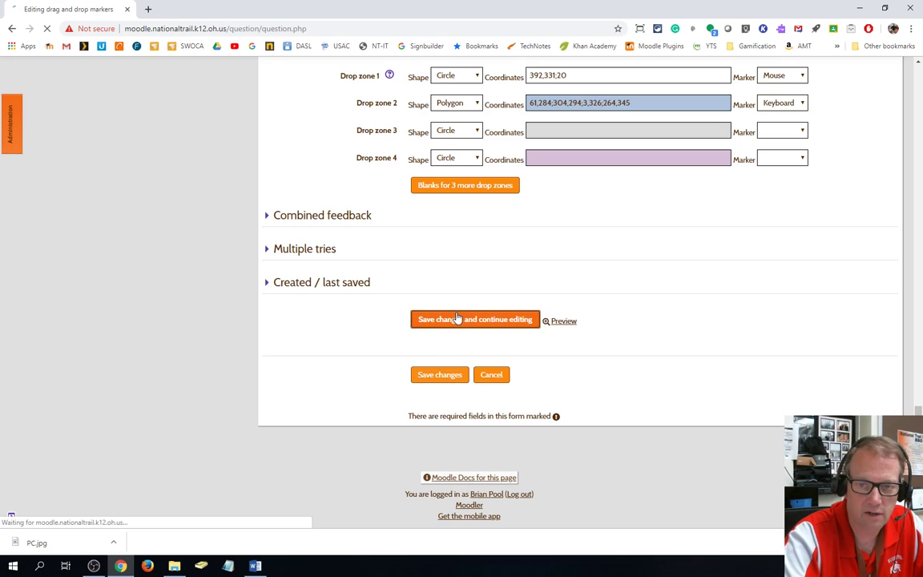
pyautogui.scroll(-15, 609, 340)
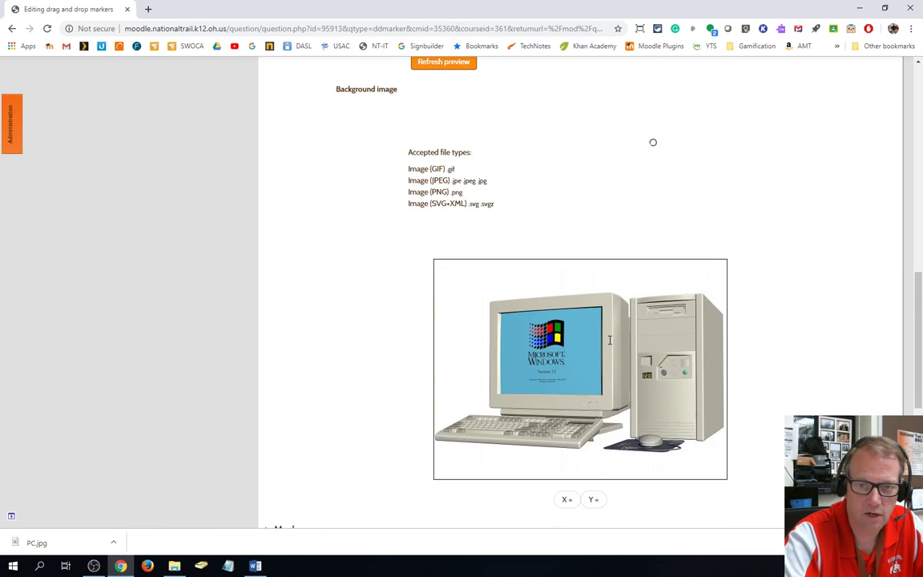
# Inspect the keyboard drop zone in the preview, expand the drop zone settings and check the polygon coordinate format in the help
pyautogui.scroll(-2, 770, 346)
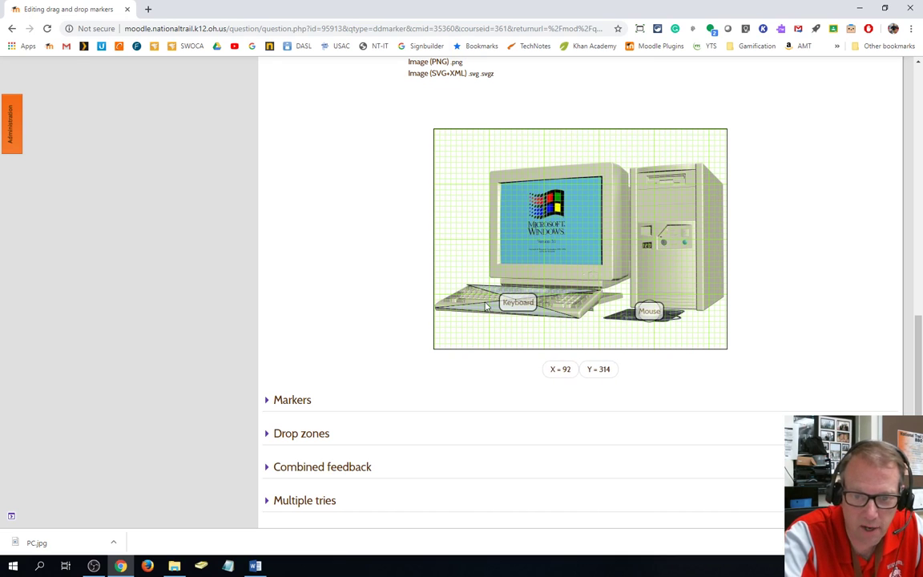
pyautogui.scroll(-3, 644, 413)
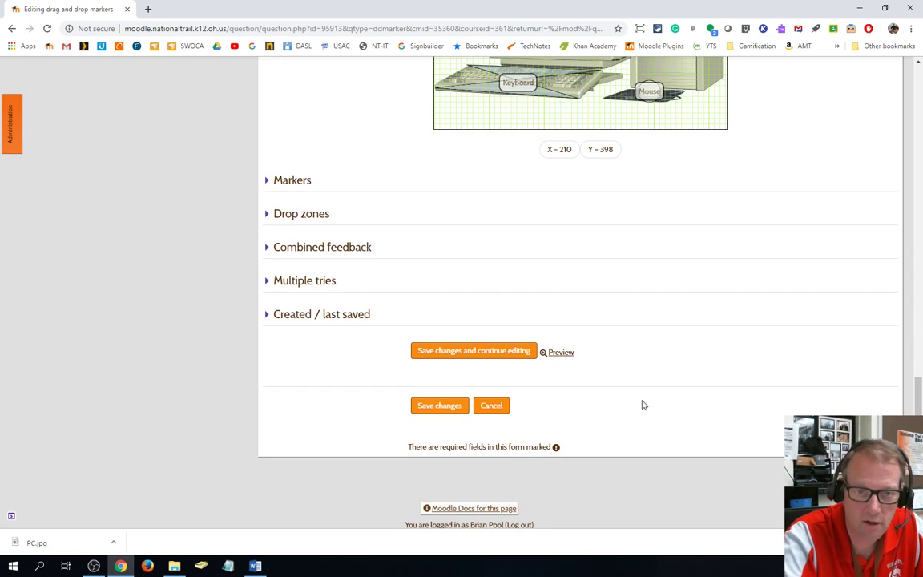
pyautogui.click(265, 214)
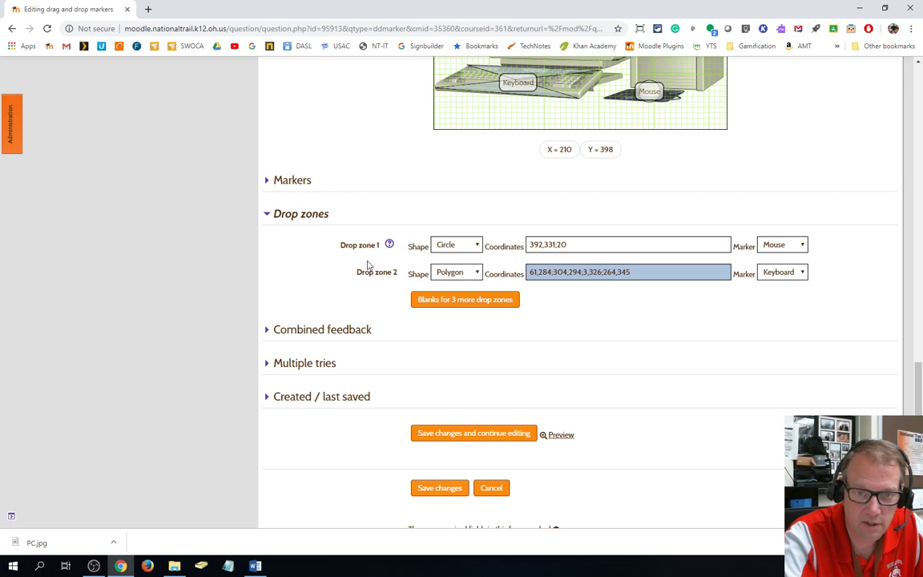
pyautogui.click(389, 244)
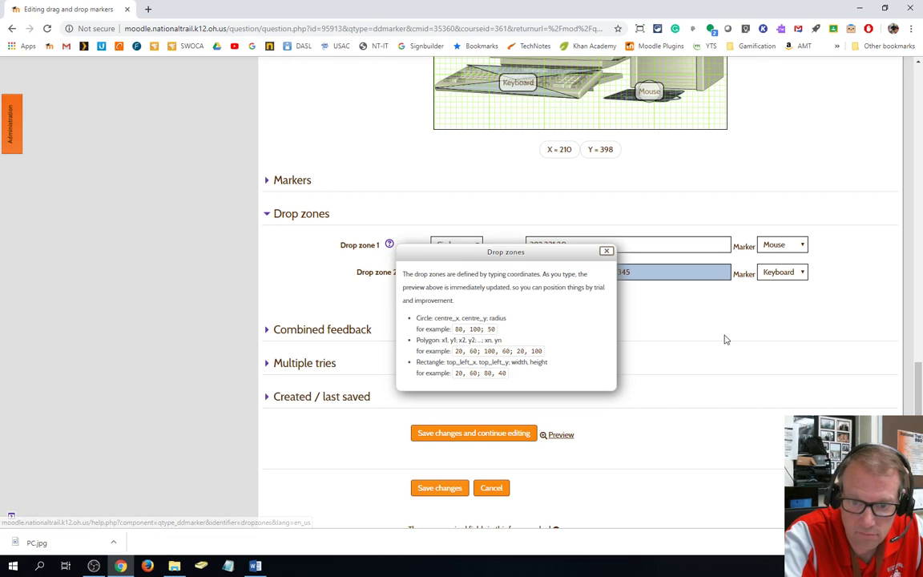
pyautogui.click(769, 313)
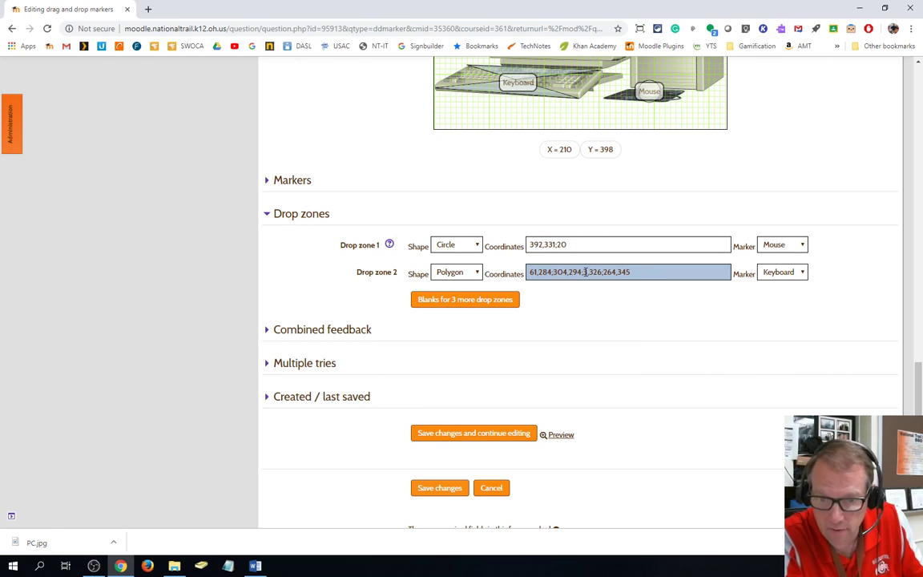
# Try drop zone 2's coordinates in the order 61,284;3,326;304,294;264,345, then save and continue editing
pyautogui.moveTo(582, 273); pyautogui.dragTo(605, 270)
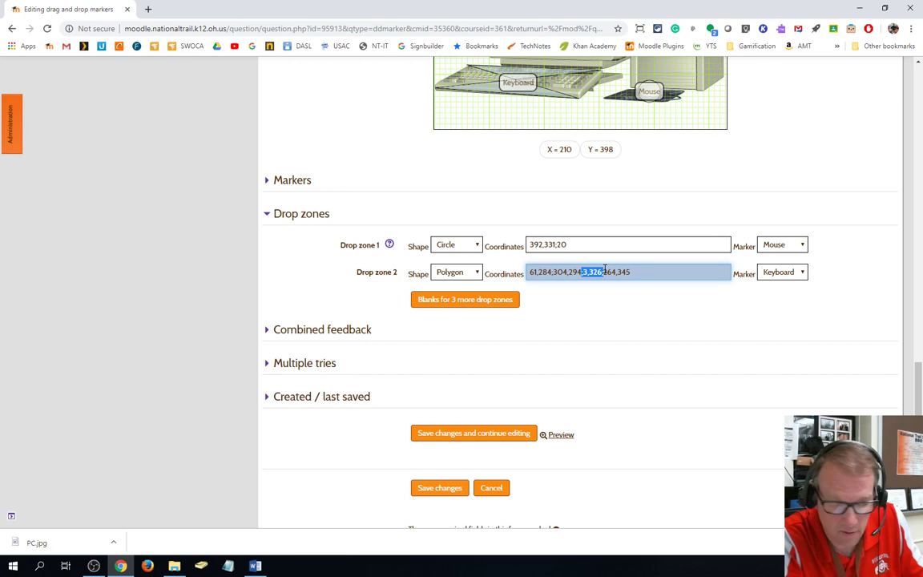
pyautogui.press('Delete')
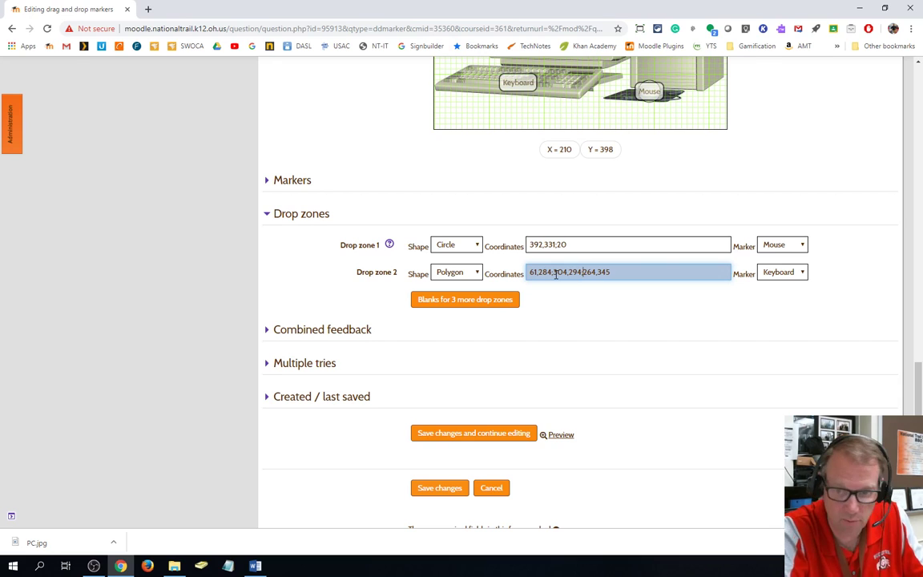
pyautogui.write(';')
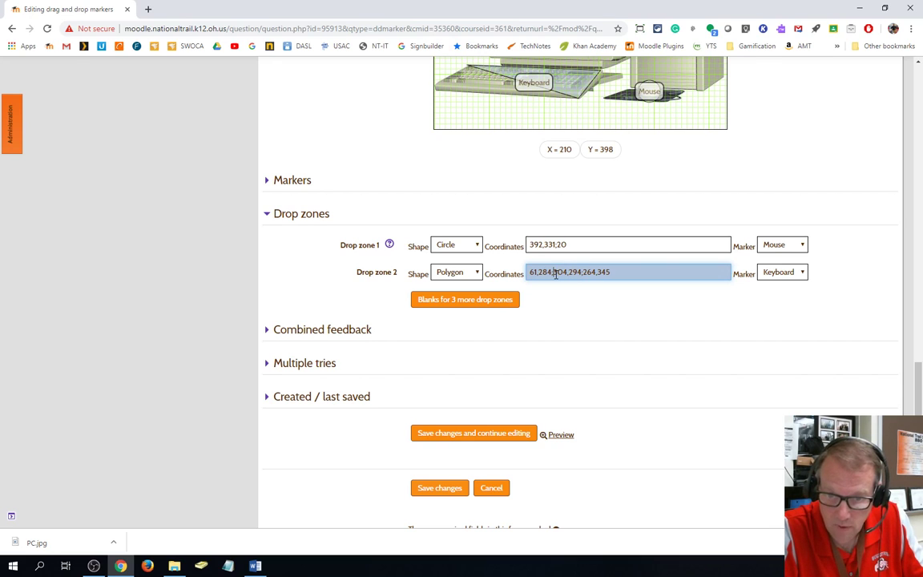
pyautogui.write('3,326;')
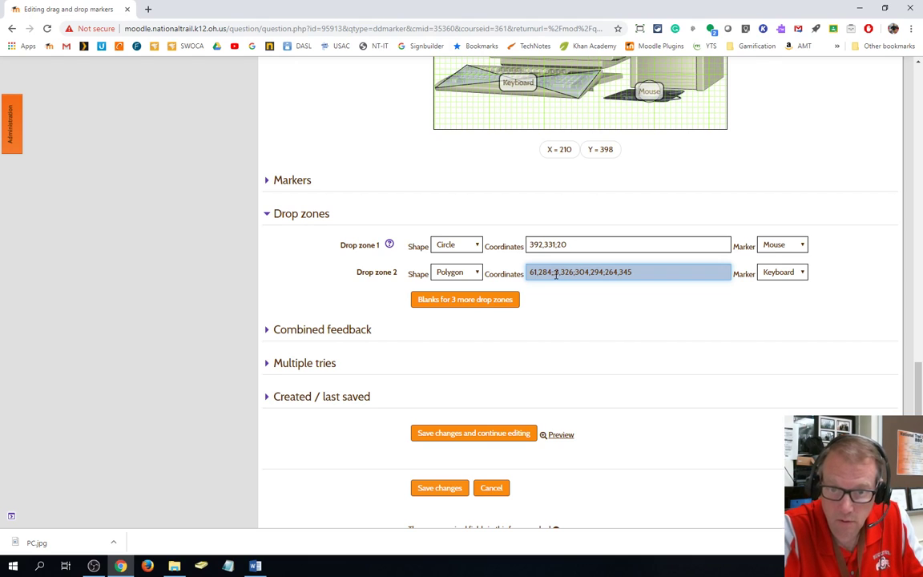
pyautogui.press('BackSpace')
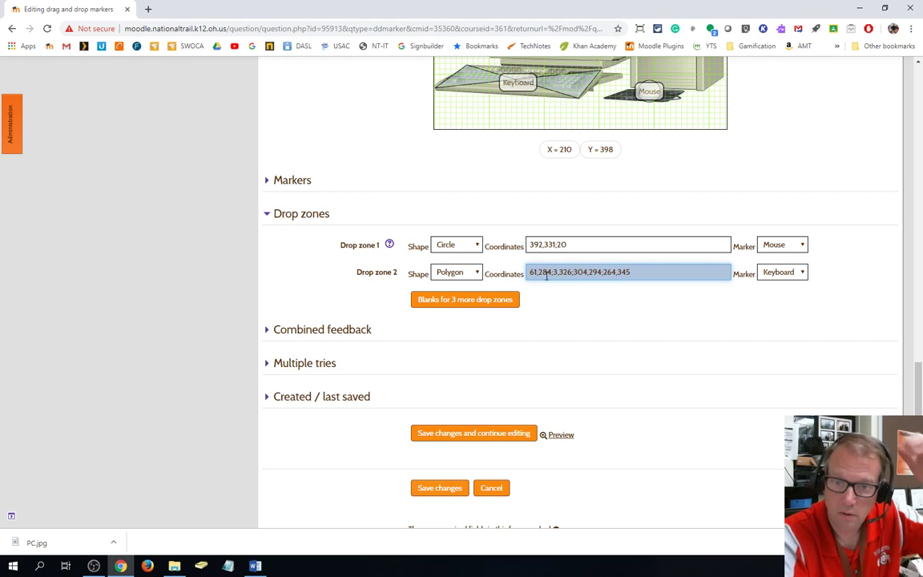
pyautogui.click(483, 440)
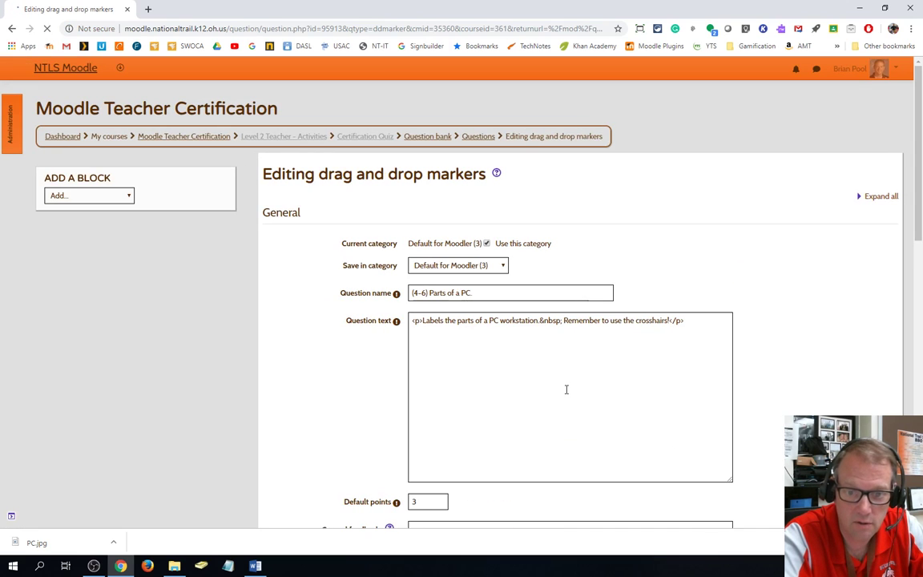
# Examine the keyboard polygon in the preview and compare drop zone 2's coordinates with the polygon format in the drop zone help
pyautogui.scroll(-15, 566, 390)
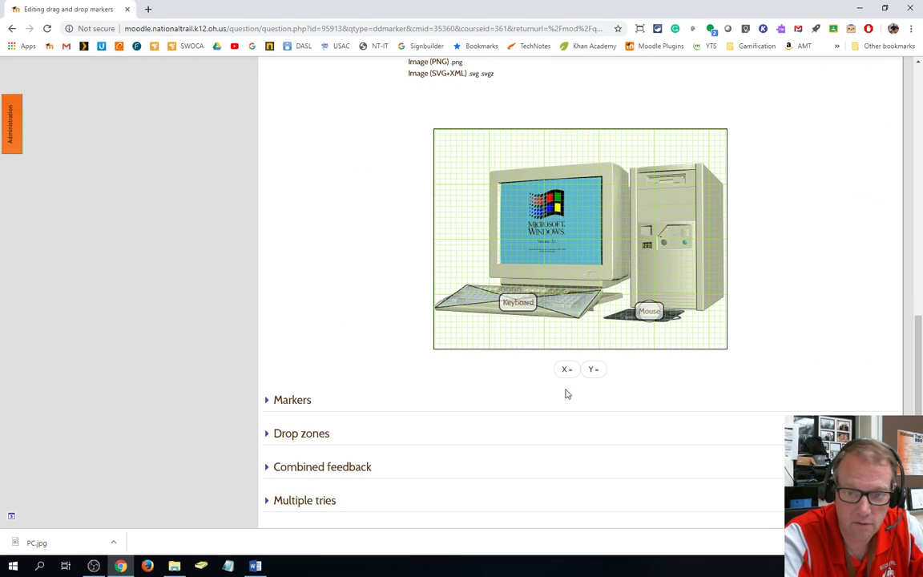
pyautogui.scroll(-2, 676, 396)
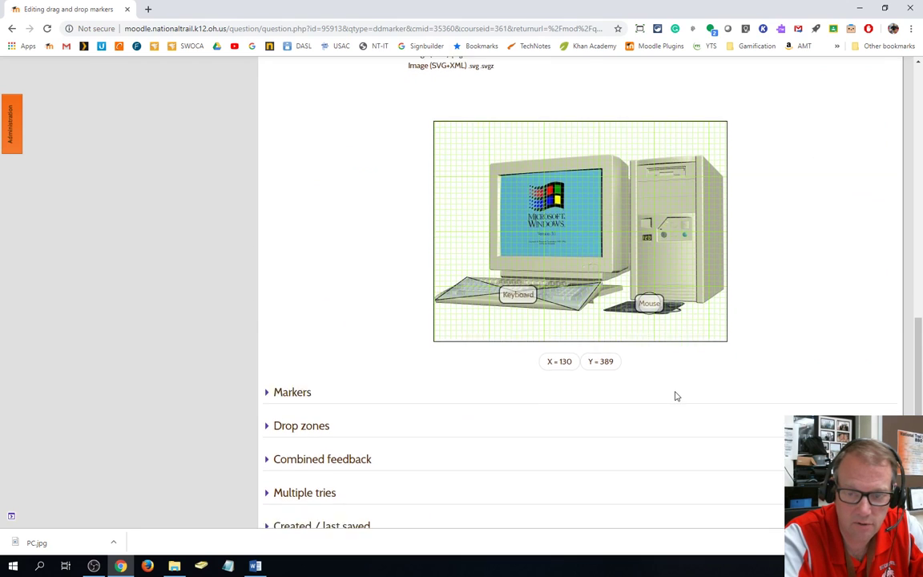
pyautogui.scroll(1, 676, 395)
pyautogui.scroll(-3, 673, 394)
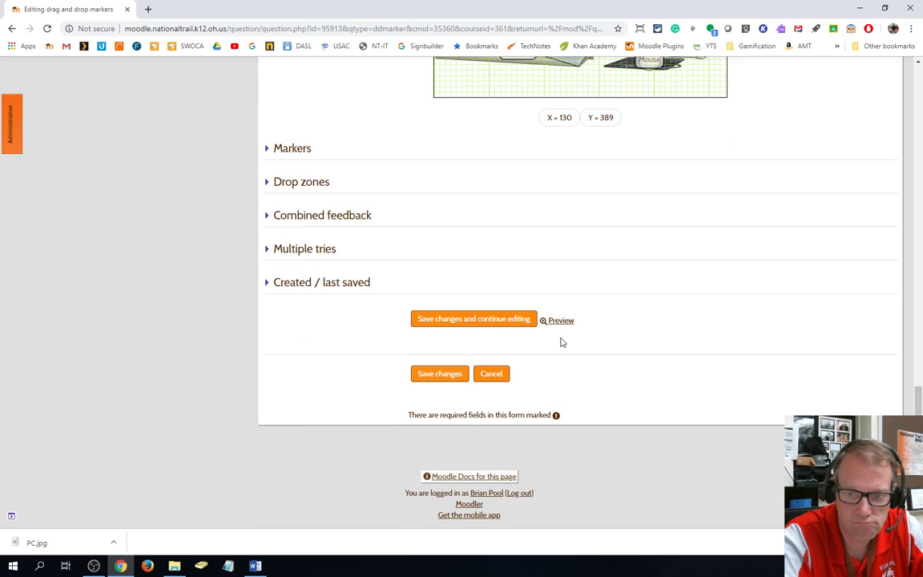
pyautogui.scroll(2, 667, 387)
pyautogui.scroll(-2, 667, 387)
pyautogui.click(269, 183)
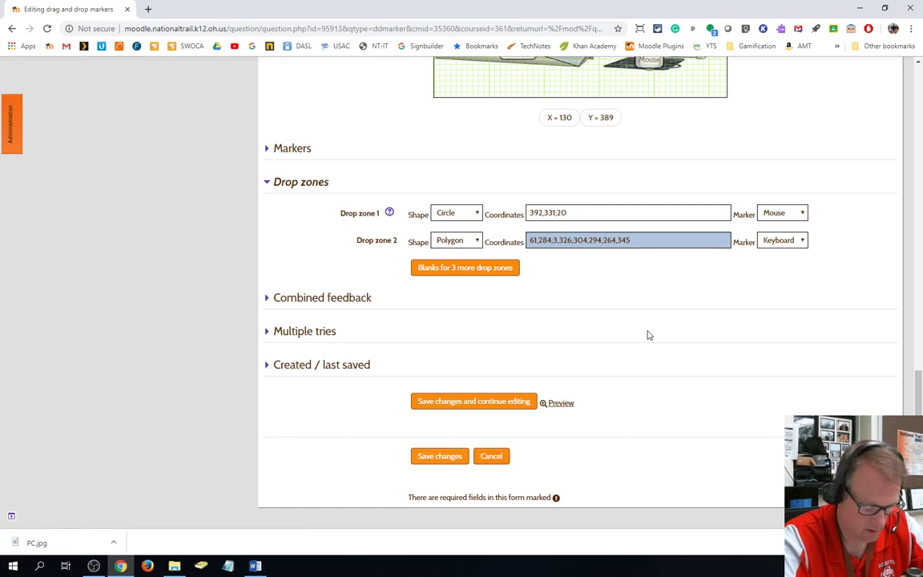
pyautogui.scroll(1, 497, 321)
pyautogui.click(390, 269)
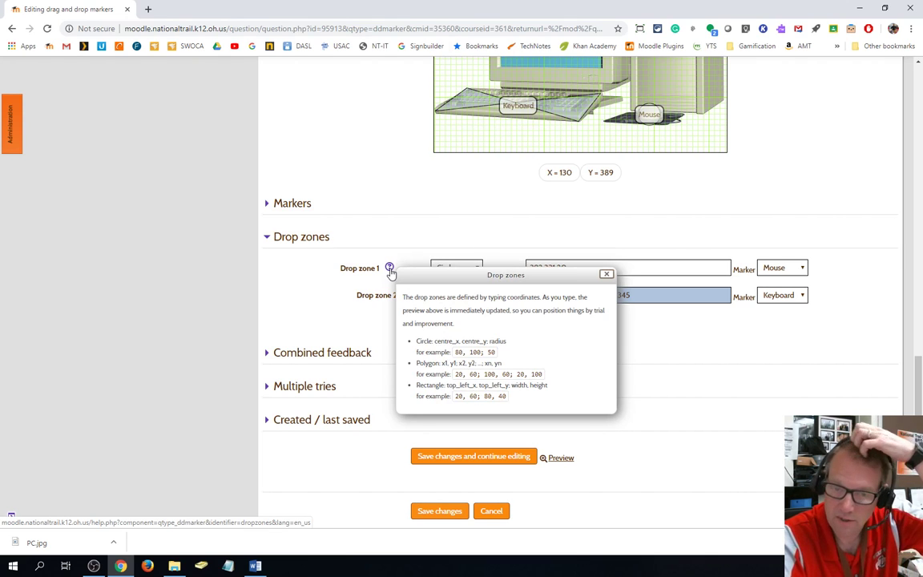
pyautogui.click(731, 393)
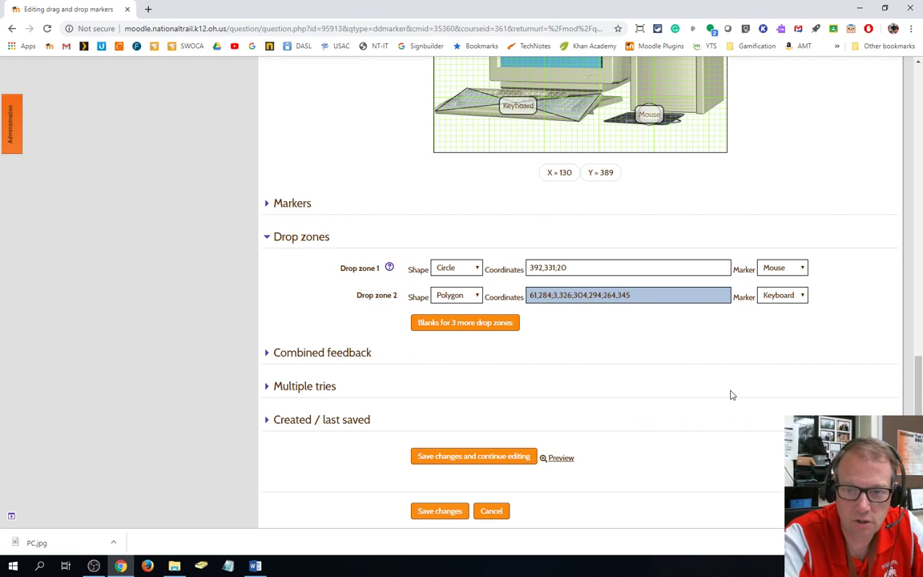
pyautogui.scroll(2, 709, 462)
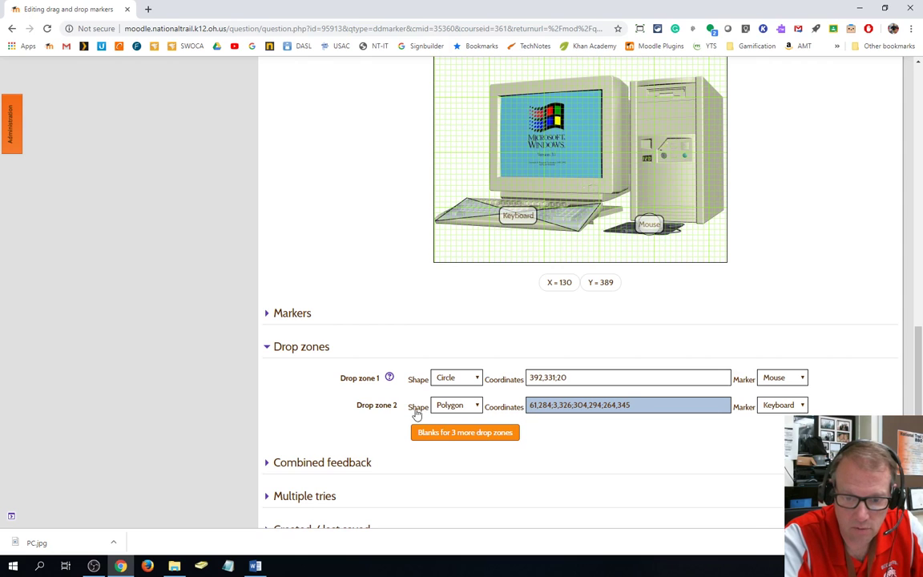
pyautogui.click(390, 376)
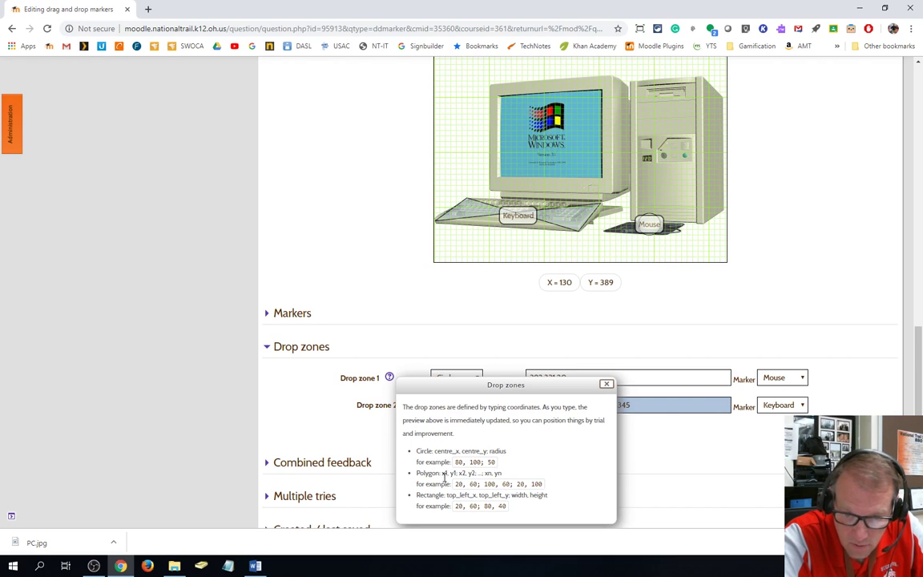
pyautogui.click(608, 385)
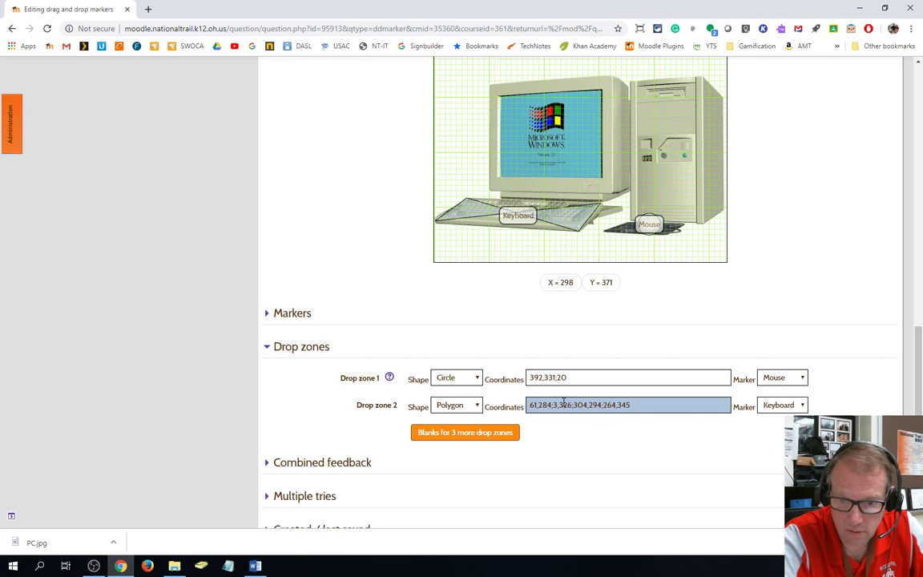
# Reorder drop zone 2's polygon coordinates to 61,284;304,294;264,345;3,326 so they follow the keyboard's outline
pyautogui.write(',')
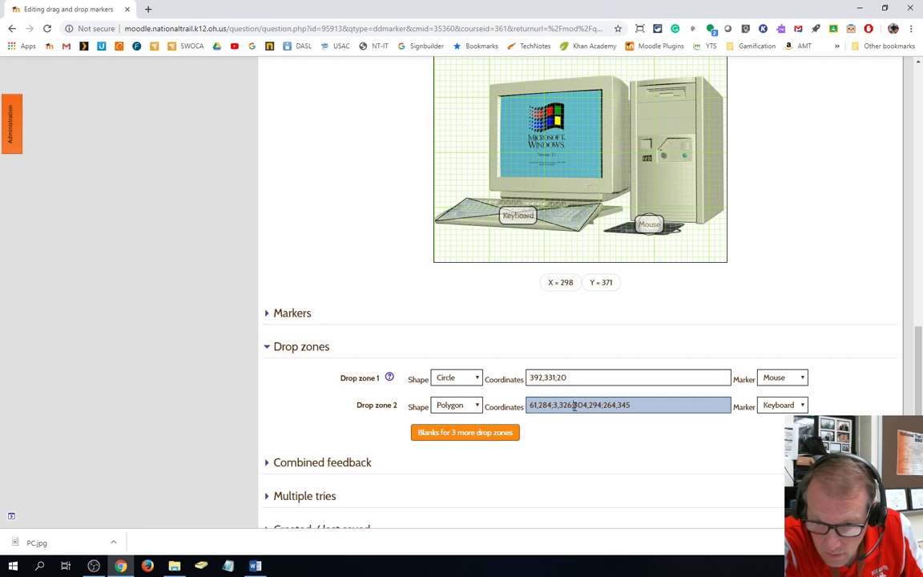
pyautogui.moveTo(573, 406); pyautogui.dragTo(602, 406)
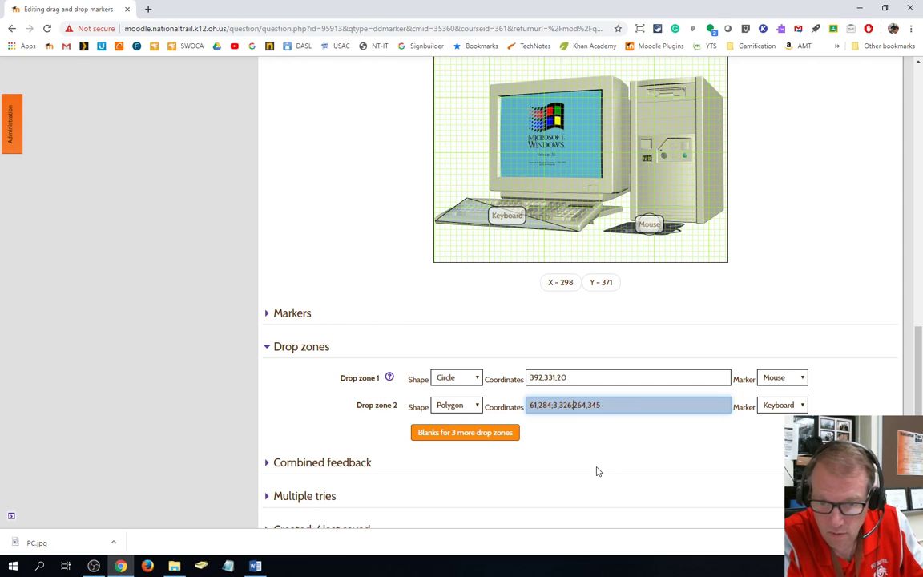
pyautogui.press('BackSpace')
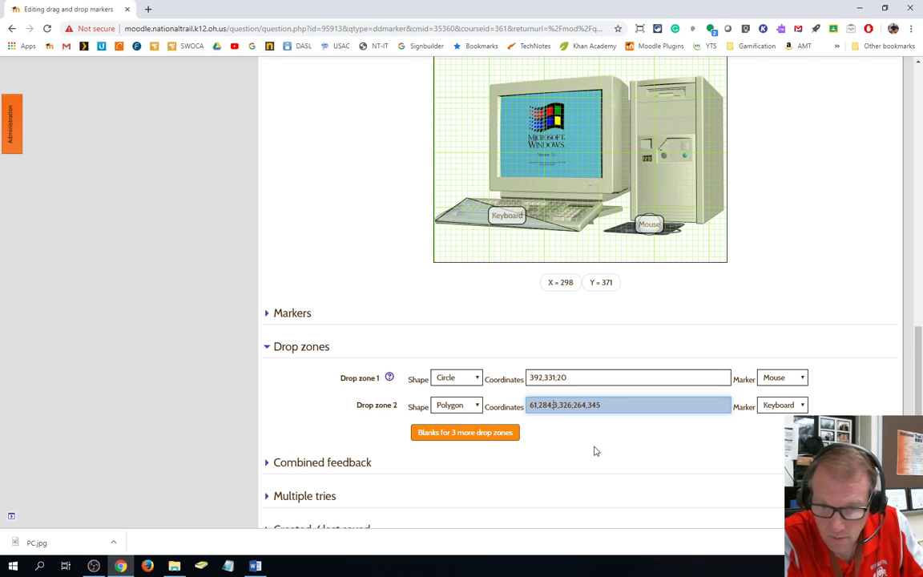
pyautogui.write('304,294;')
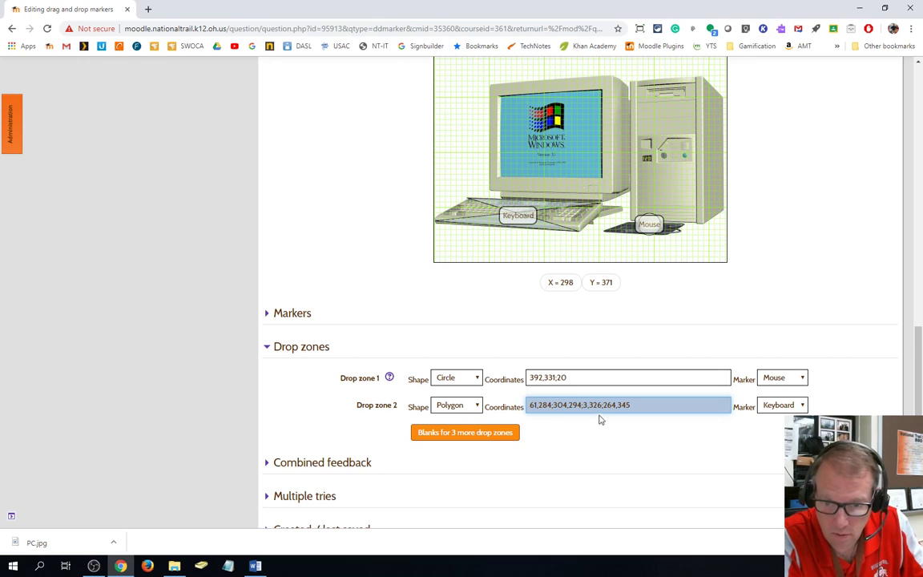
pyautogui.moveTo(583, 405); pyautogui.dragTo(603, 406)
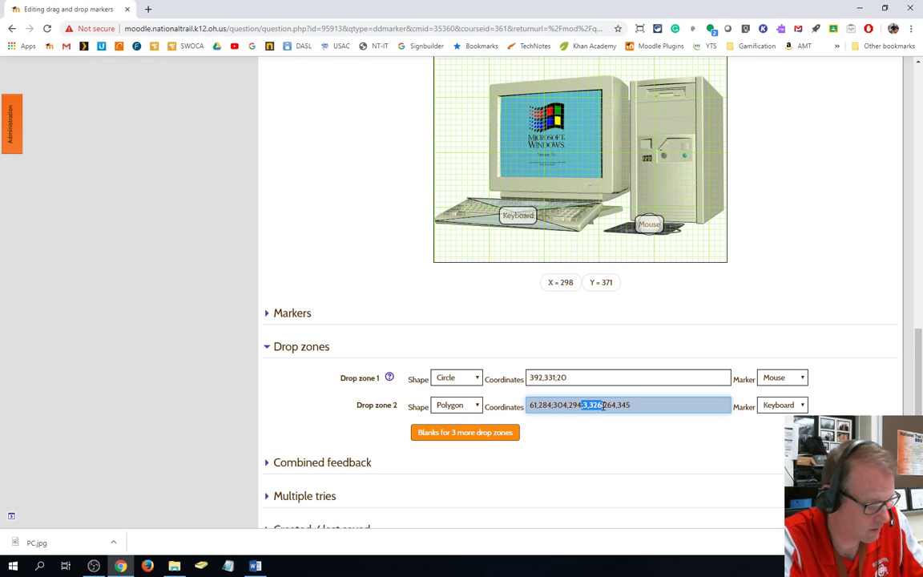
pyautogui.press('BackSpace')
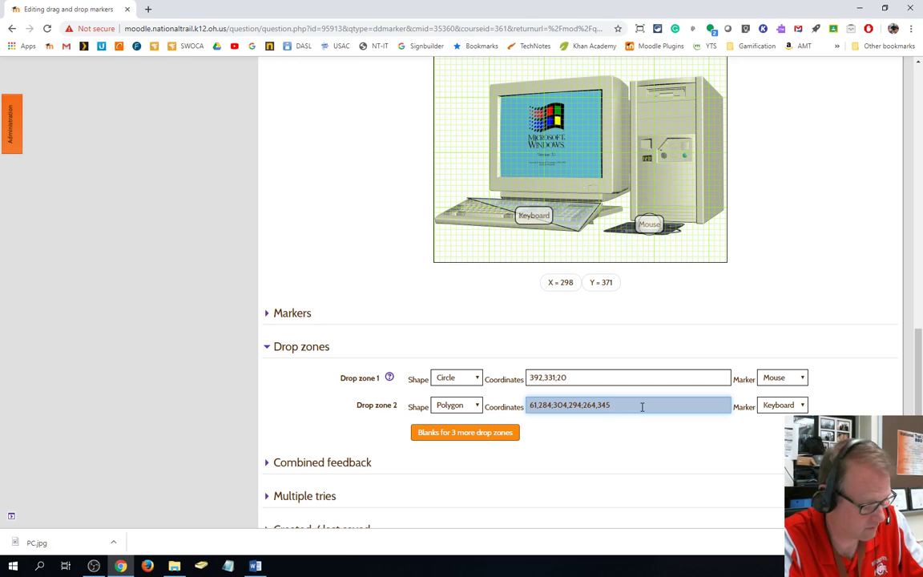
pyautogui.hotkey('ctrl', 'z')
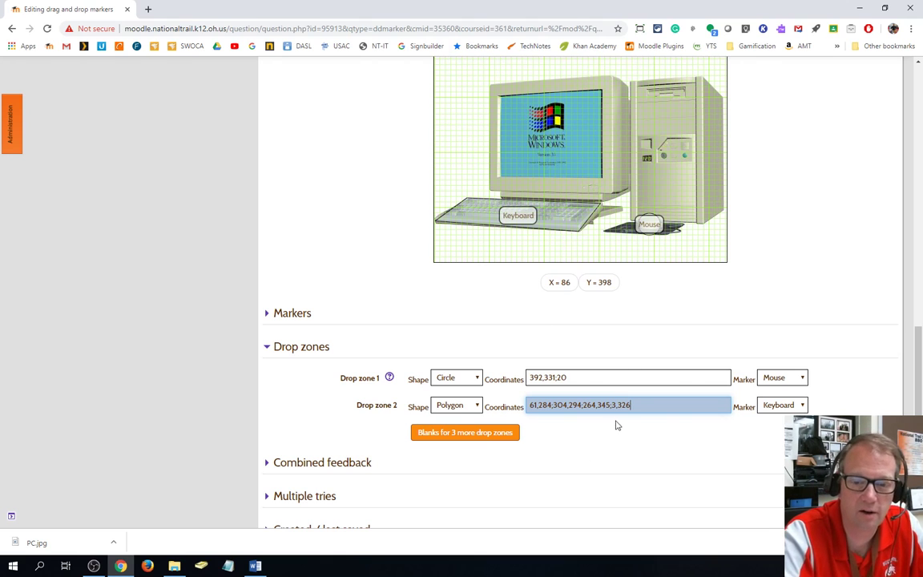
# Check the reordered keyboard polygon in the preview, then save the question and continue editing
pyautogui.scroll(-3, 616, 424)
pyautogui.scroll(4, 515, 266)
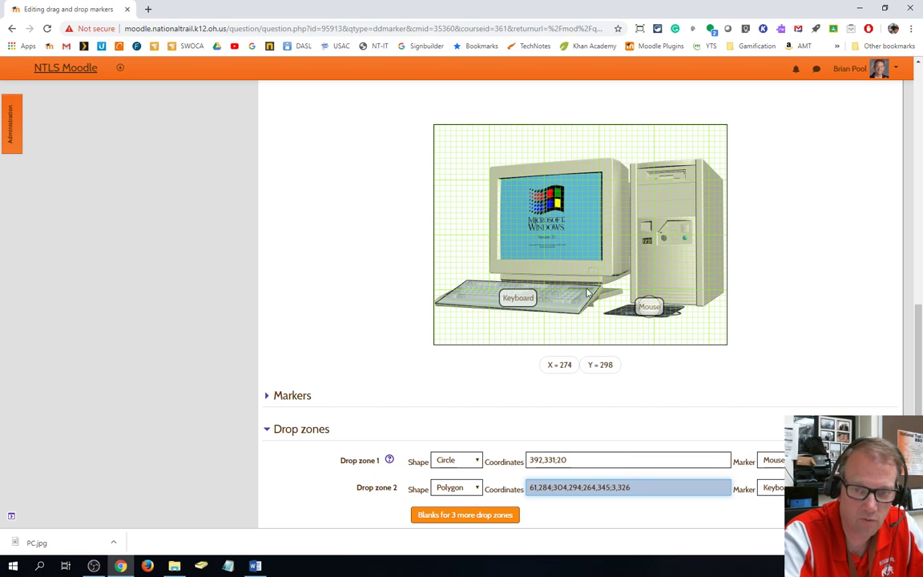
pyautogui.scroll(-4, 648, 391)
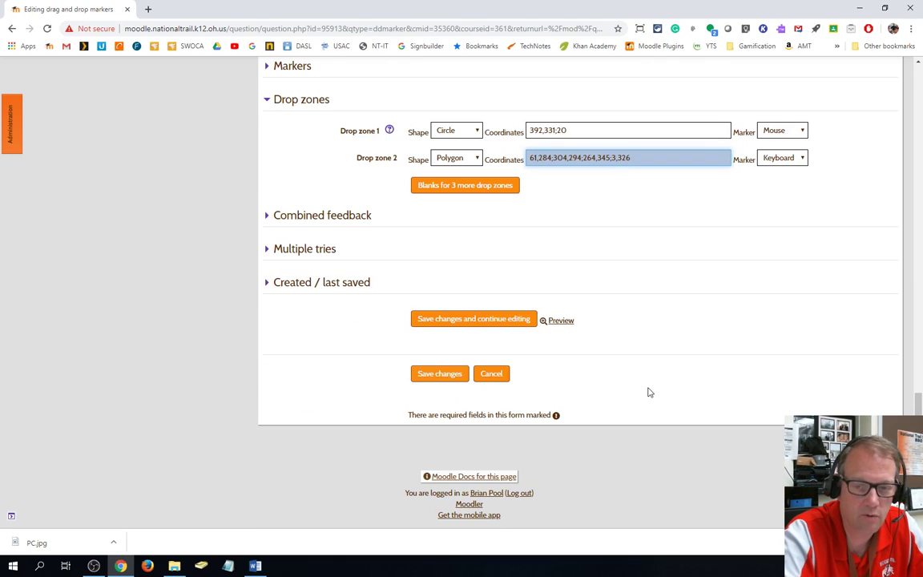
pyautogui.click(471, 323)
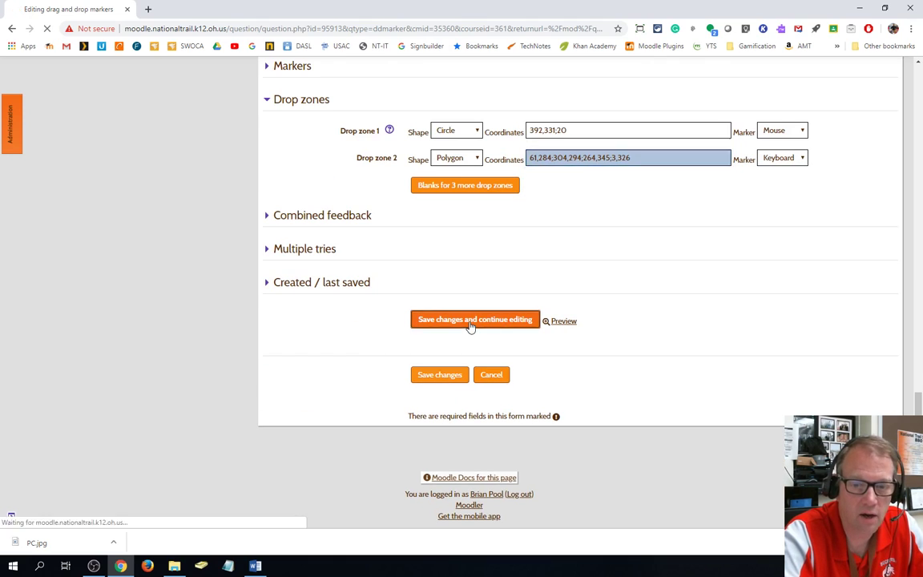
pyautogui.scroll(-11, 592, 288)
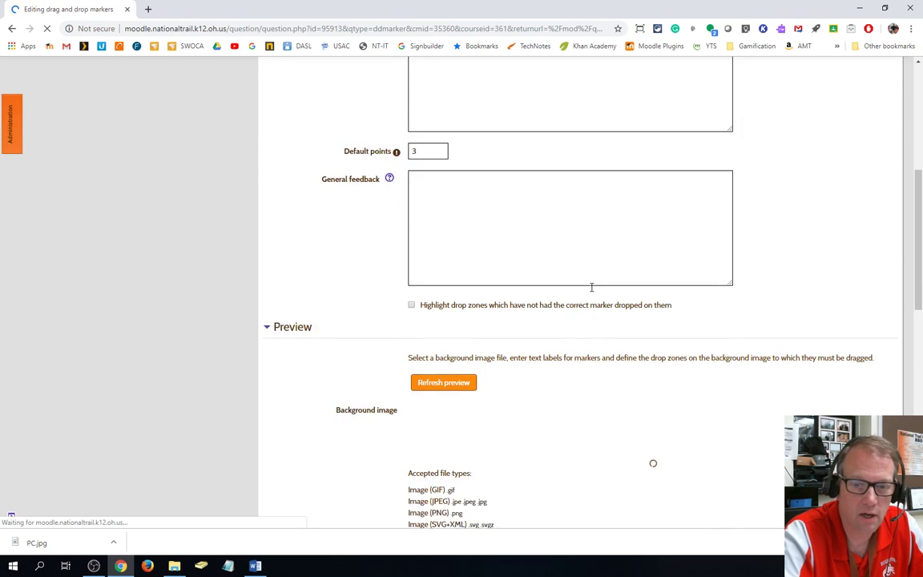
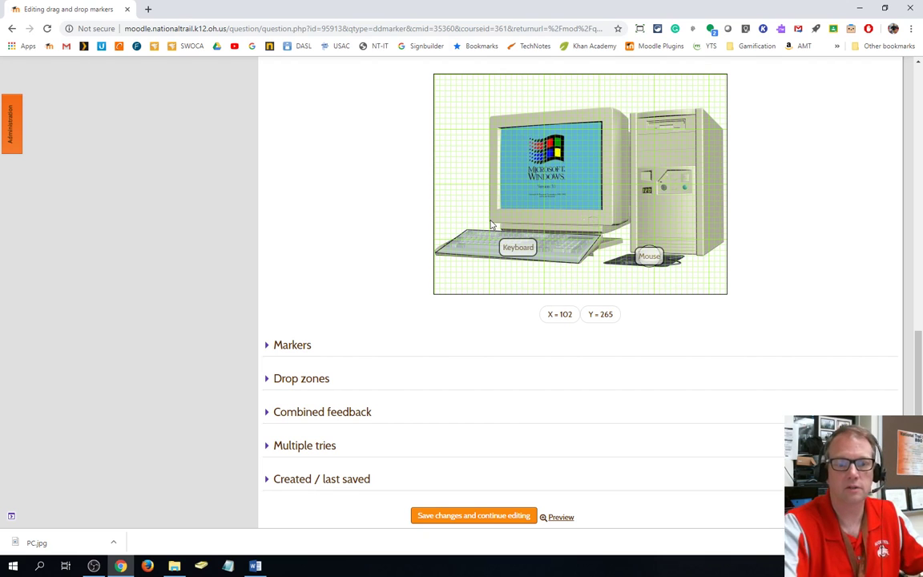
# Expand the drop zones, add blanks for 3 more and set drop zone 3's shape to Polygon
pyautogui.click(269, 380)
pyautogui.click(439, 465)
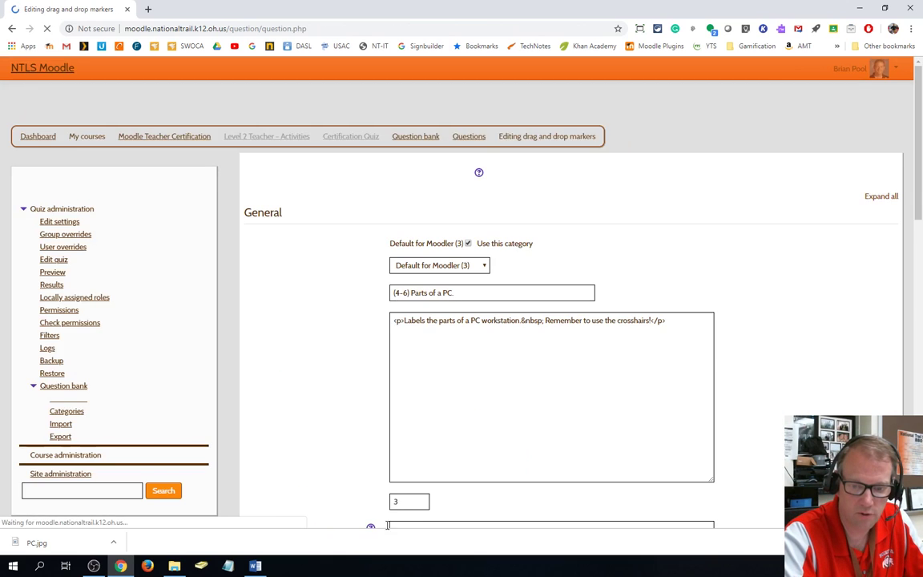
pyautogui.scroll(-15, 451, 362)
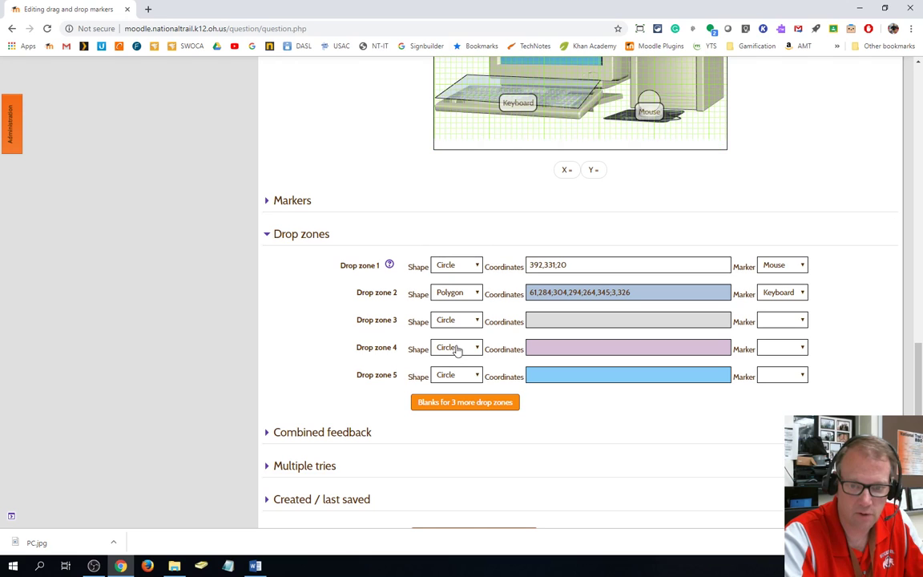
pyautogui.click(461, 320)
pyautogui.click(452, 354)
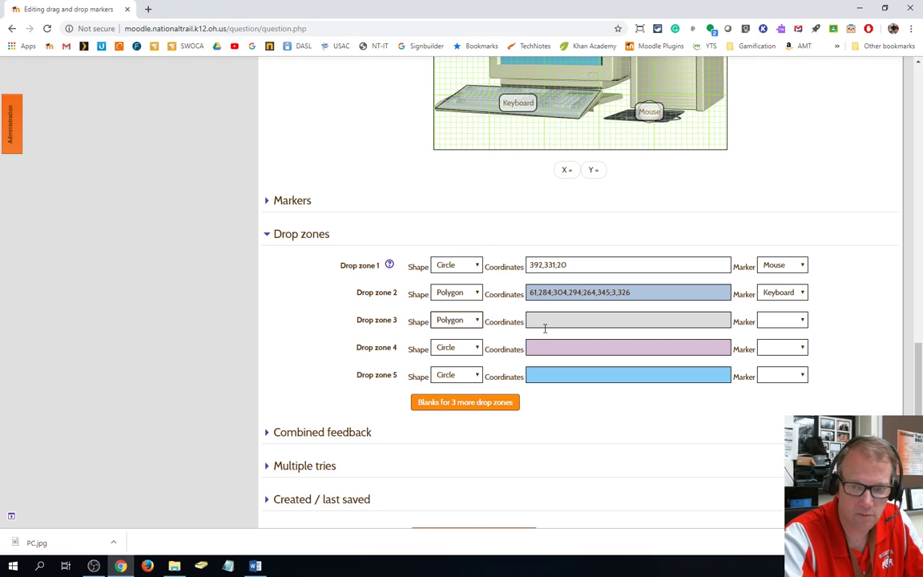
# Set drop zone 3's coordinates to 104,79;352,60;355,271;102,265 around the monitor and assign it the Monitor marker
pyautogui.click(545, 322)
pyautogui.write('104')
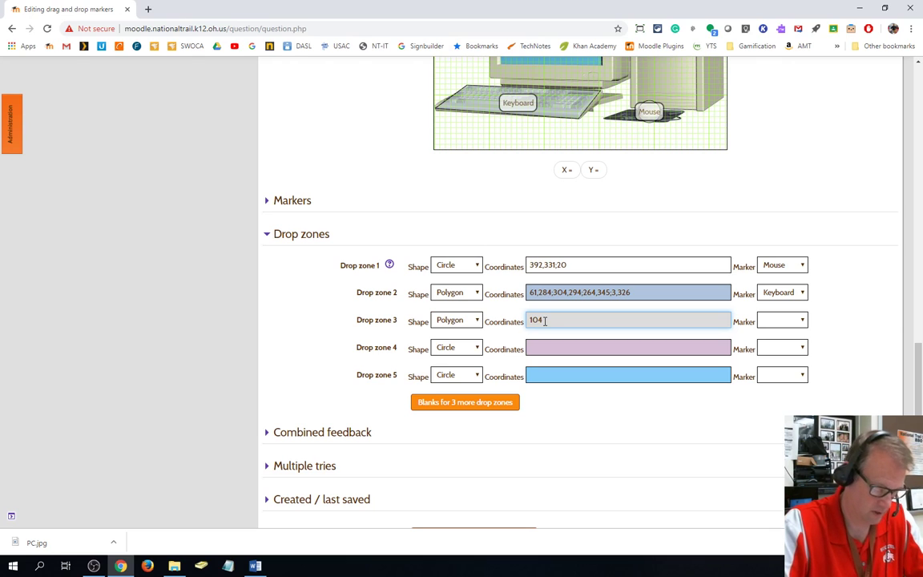
pyautogui.write(',79')
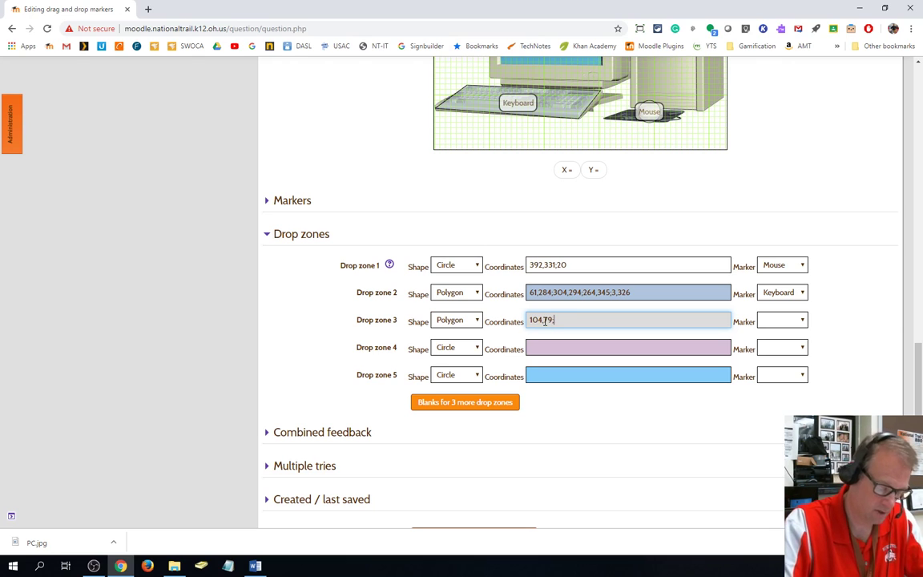
pyautogui.write(';3')
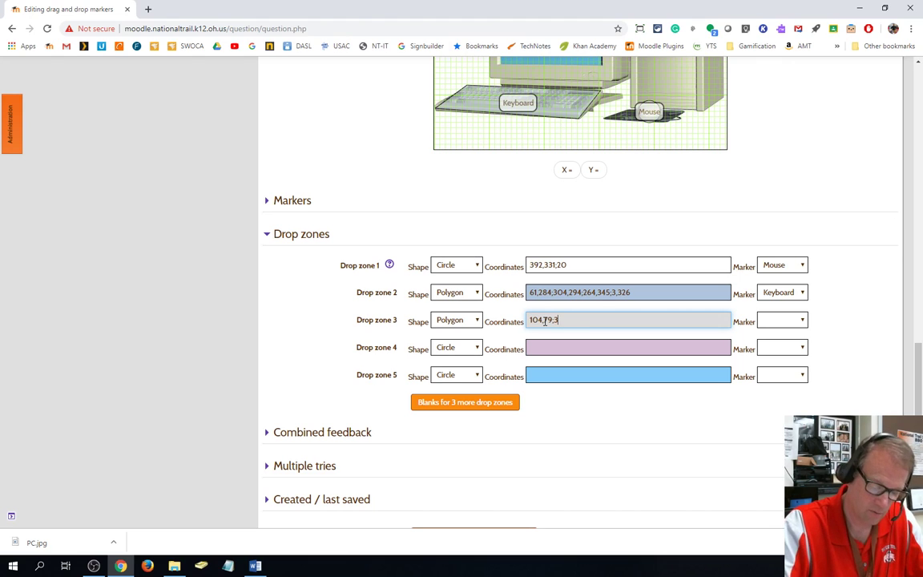
pyautogui.write('52,60')
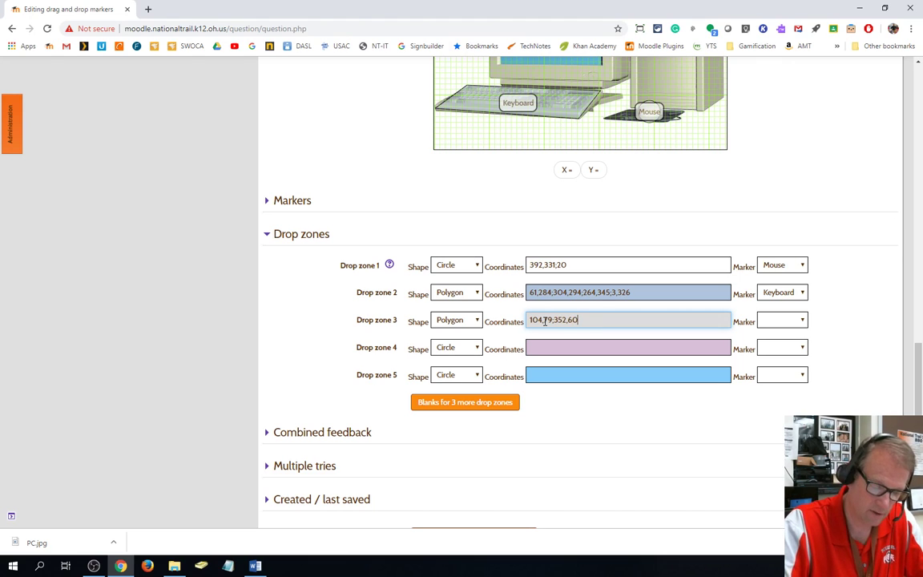
pyautogui.write(';')
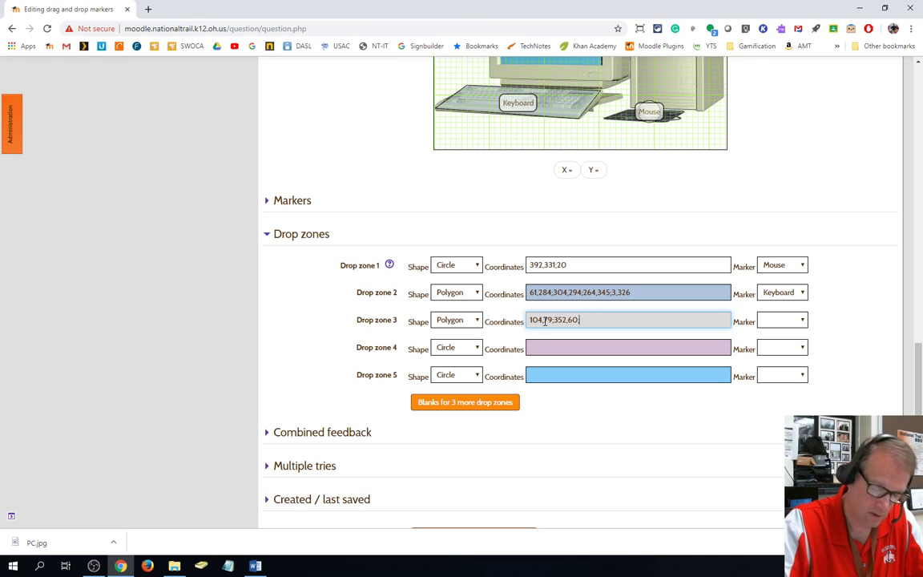
pyautogui.write('355')
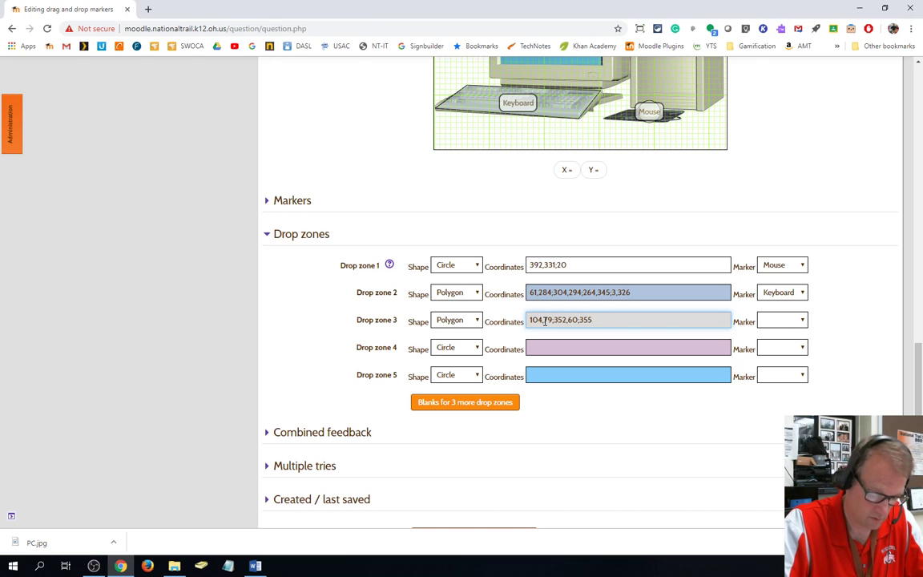
pyautogui.write(',271')
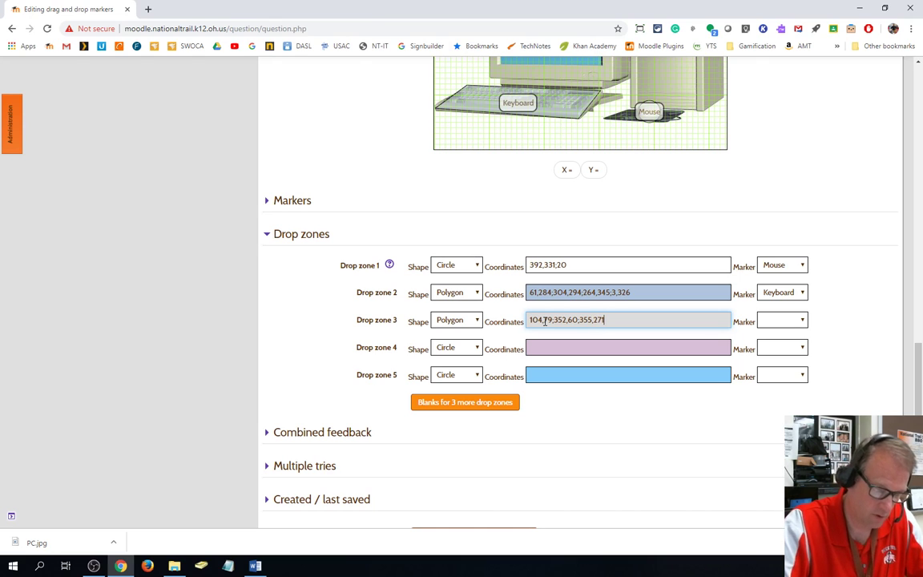
pyautogui.write(';102')
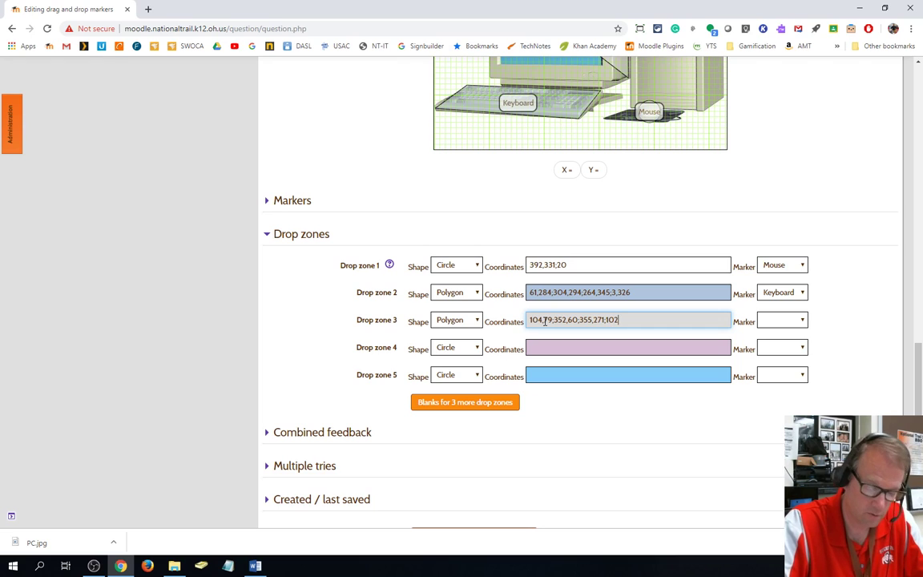
pyautogui.write(',')
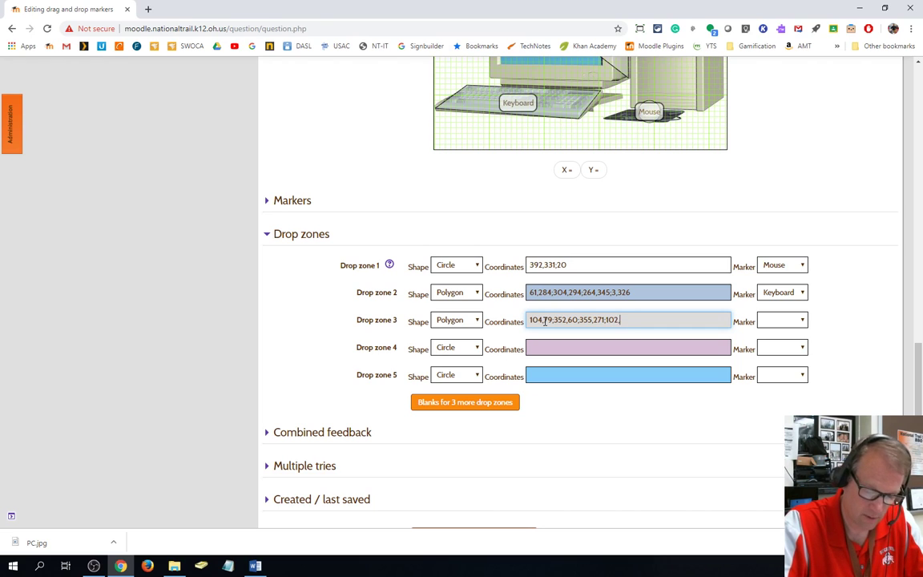
pyautogui.write('265')
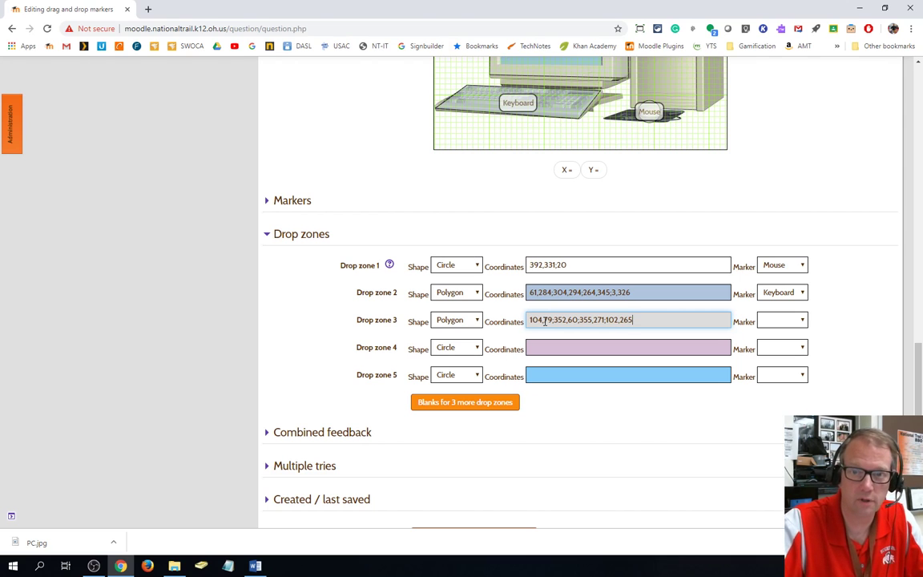
pyautogui.scroll(2, 717, 490)
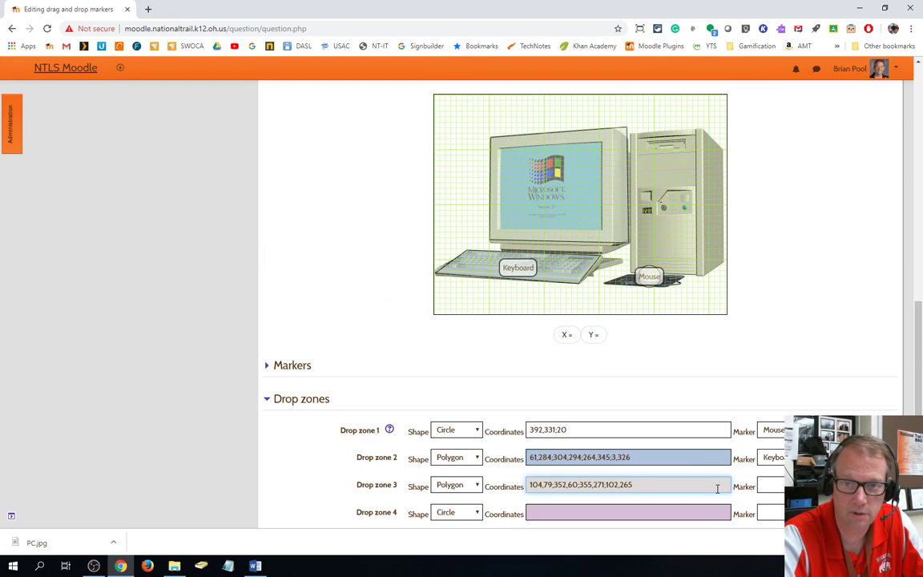
pyautogui.click(771, 486)
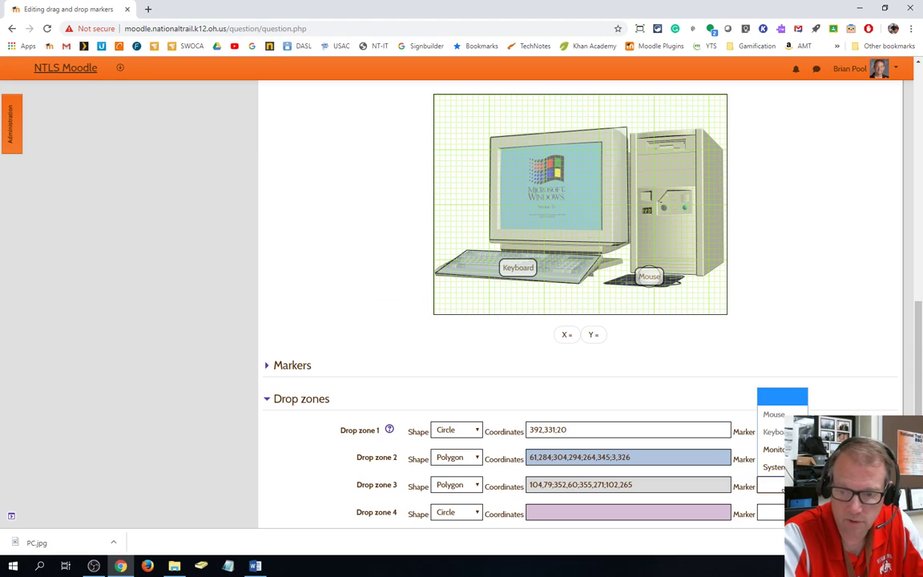
pyautogui.click(770, 447)
# Set drop zone 4's shape to Polygon and enter the system unit's two upper corners as 361,71;526,72
pyautogui.scroll(-1, 558, 310)
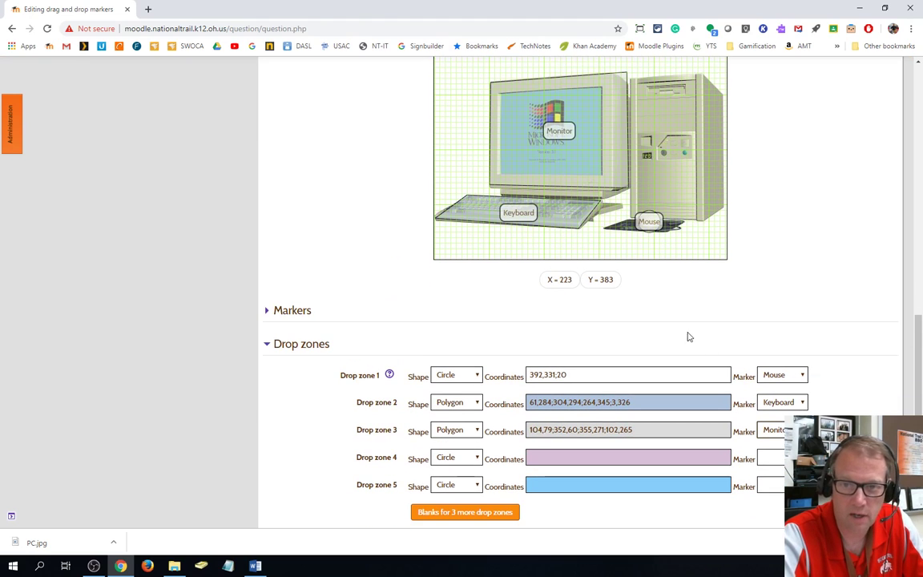
pyautogui.click(458, 457)
pyautogui.click(457, 494)
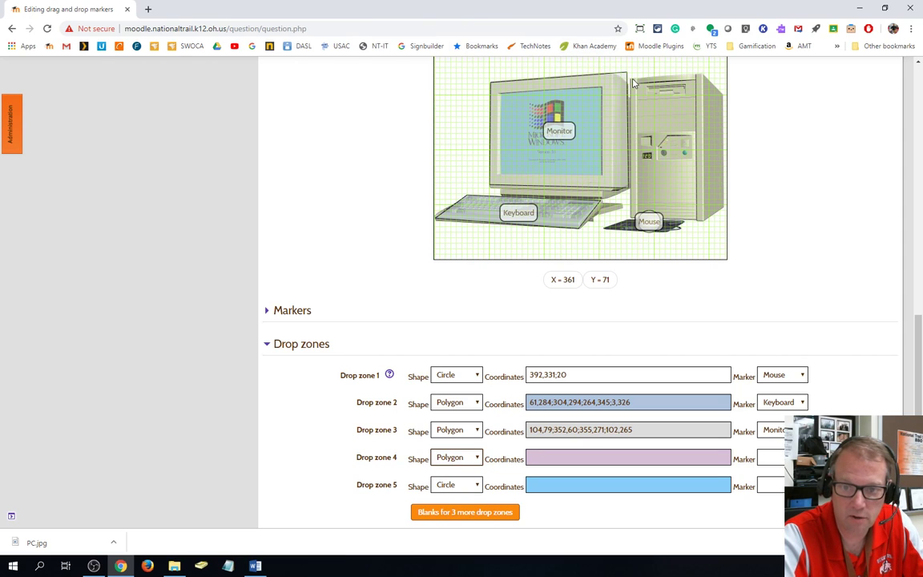
pyautogui.click(584, 455)
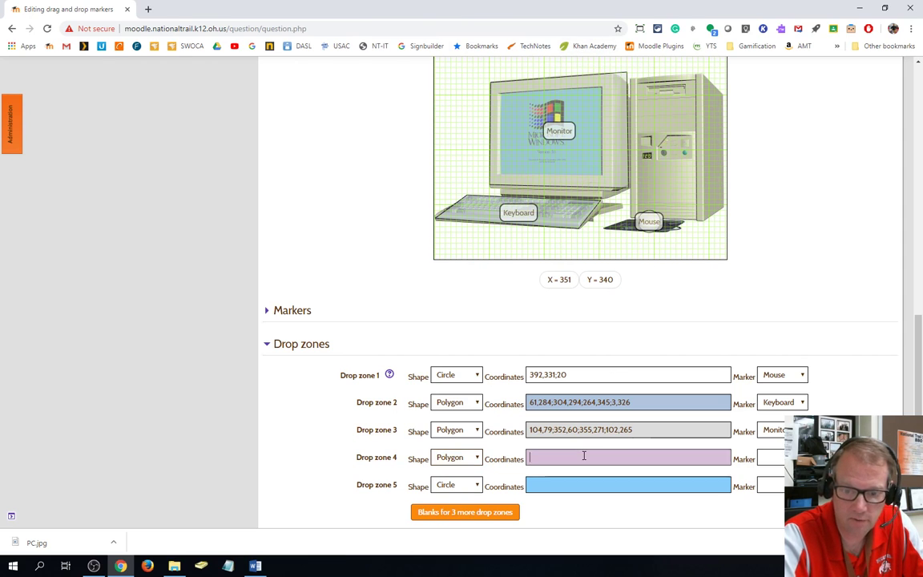
pyautogui.write('361')
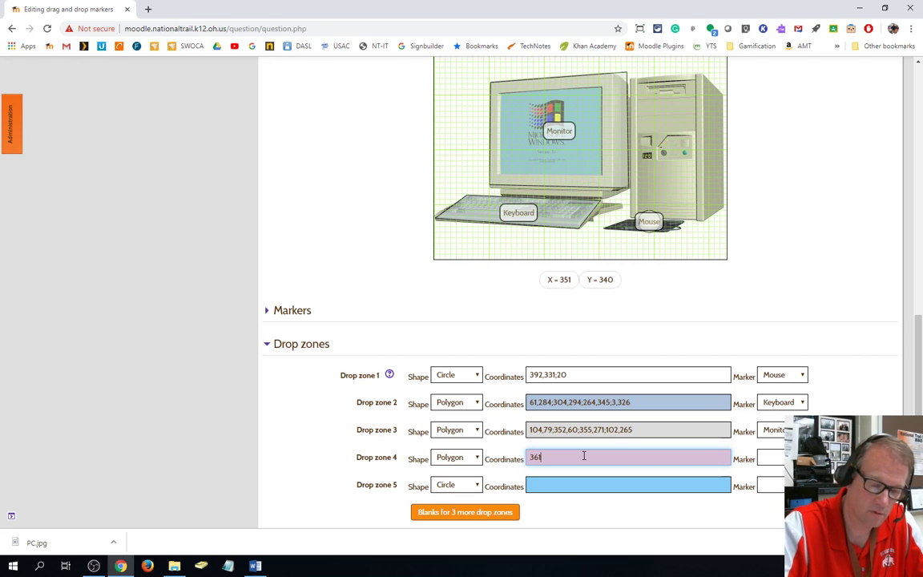
pyautogui.write(',71,')
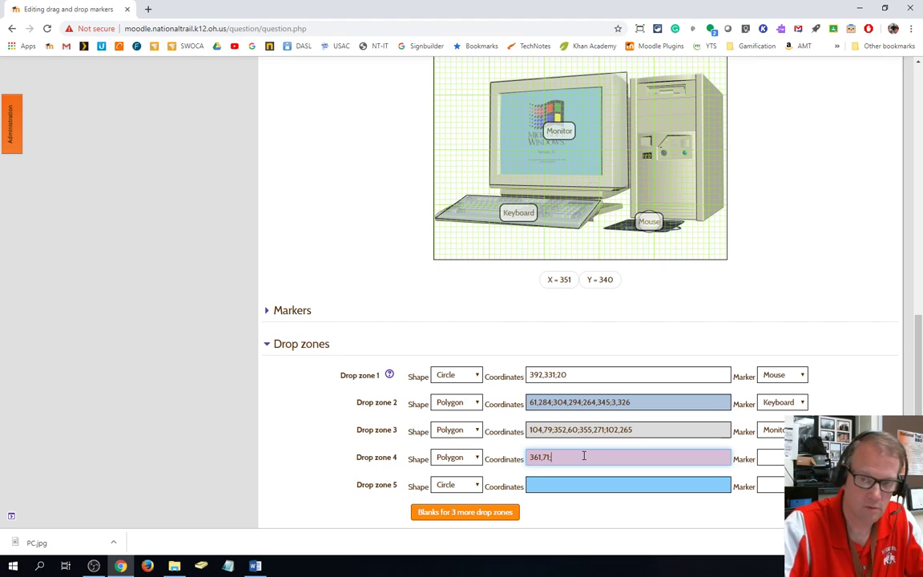
pyautogui.rightClick(724, 83)
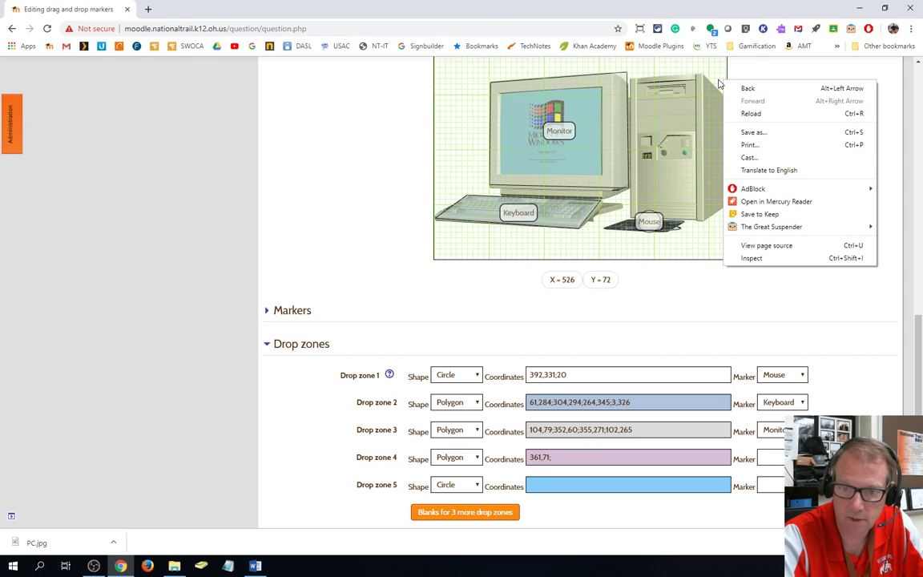
pyautogui.click(561, 457)
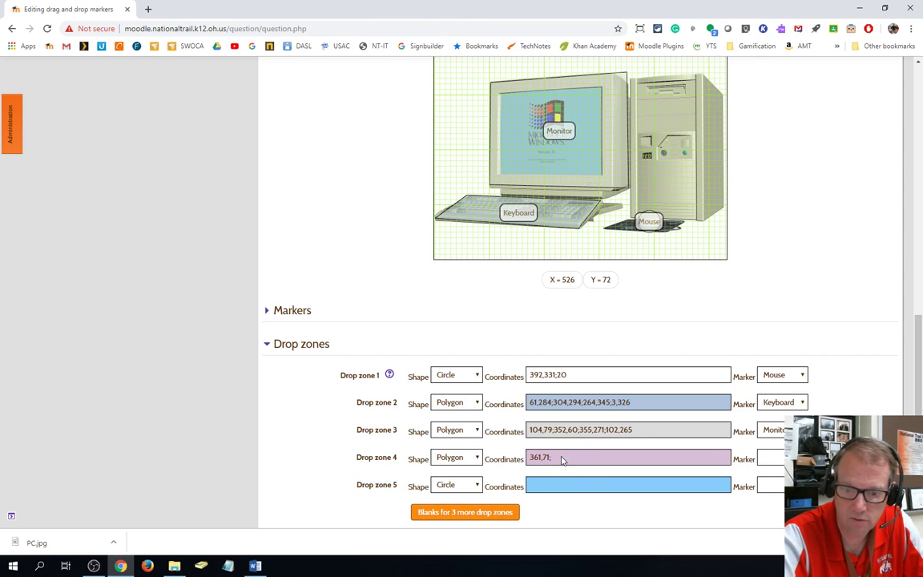
pyautogui.write('52')
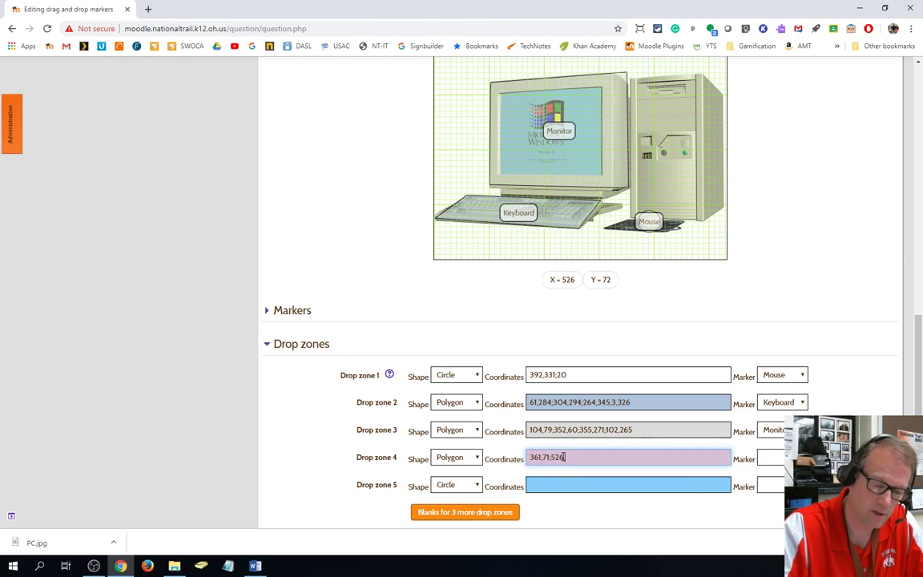
pyautogui.write('6')
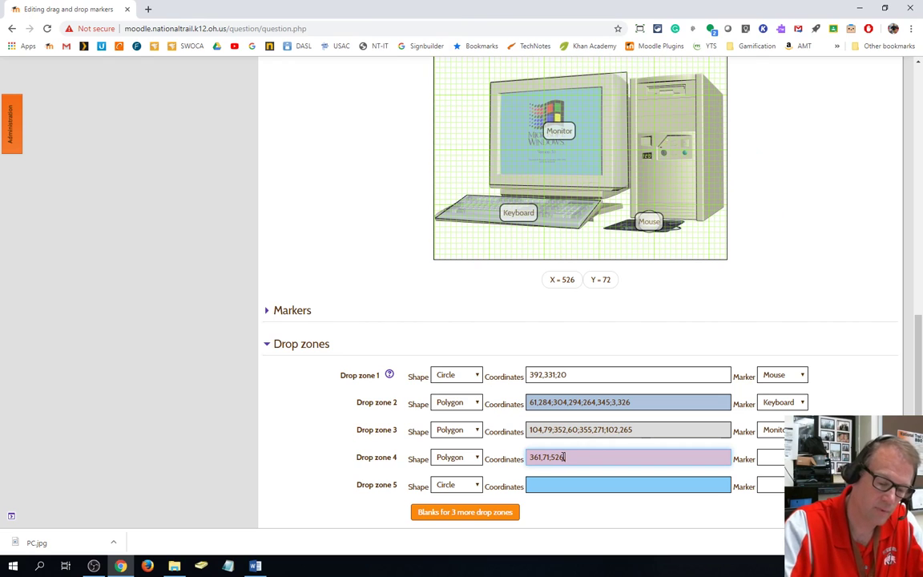
pyautogui.write(',72;')
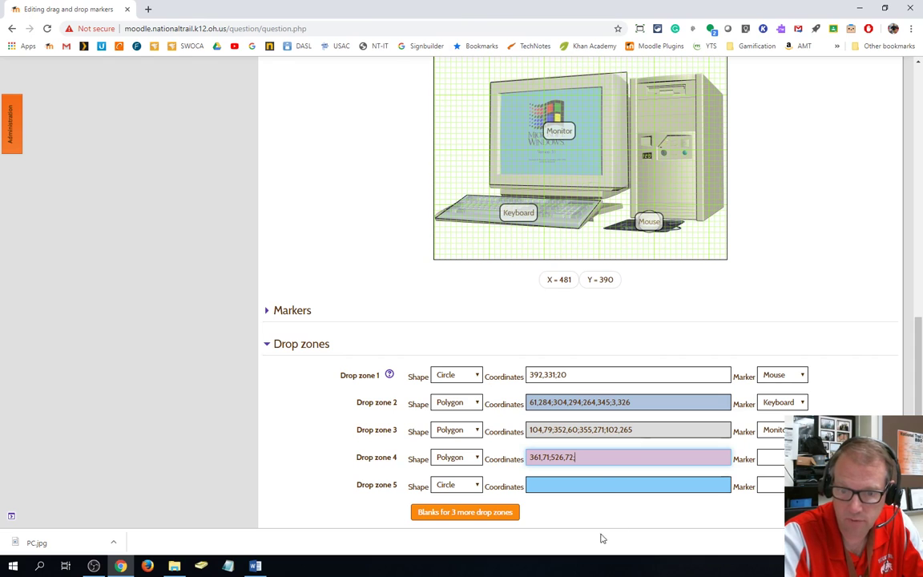
# Complete drop zone 4's polygon with the lower corners 525,322;357,318 and assign it the System marker
pyautogui.press('BackSpace')
pyautogui.write('5')
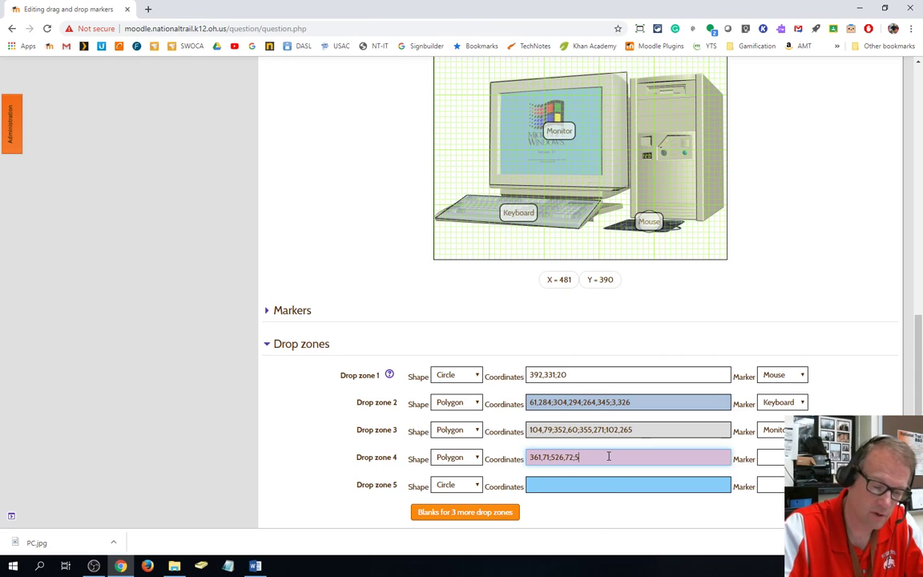
pyautogui.write('25')
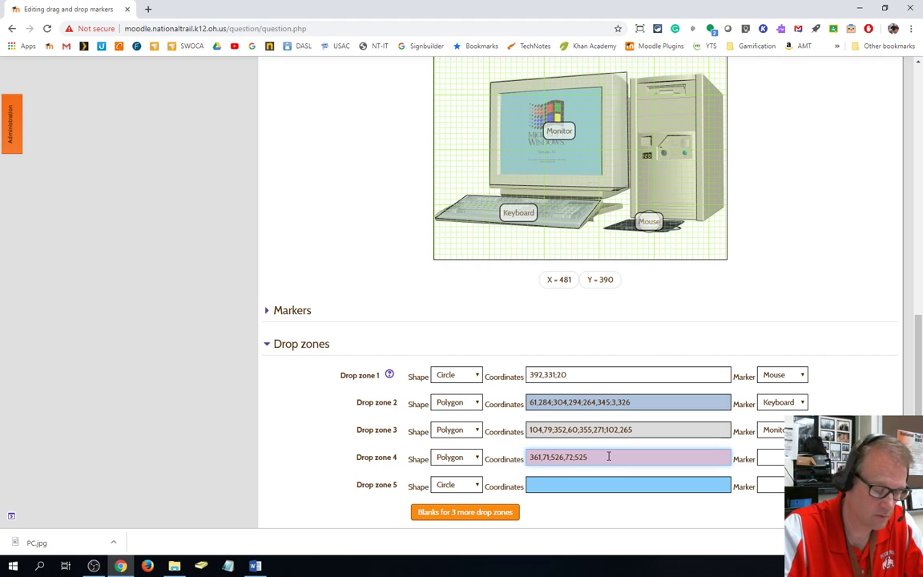
pyautogui.write(',322')
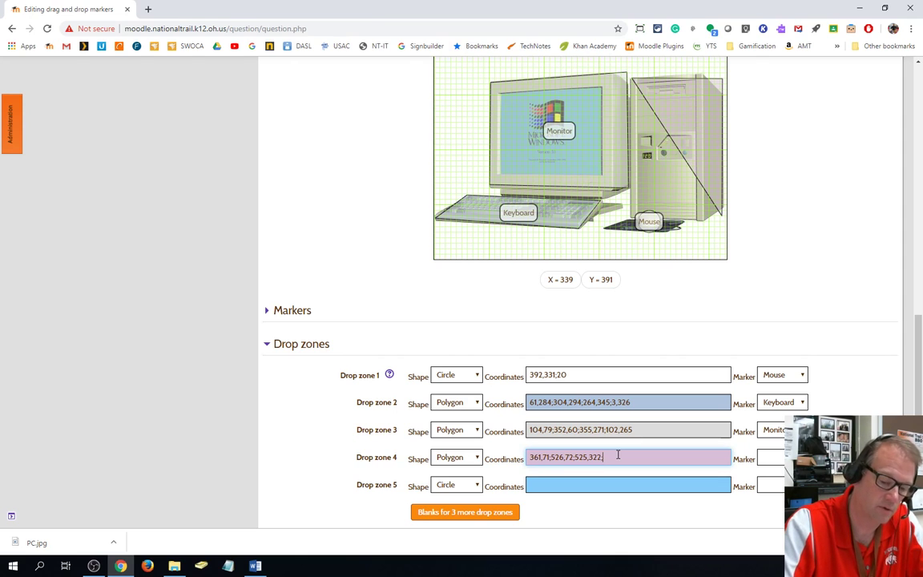
pyautogui.write('57,318')
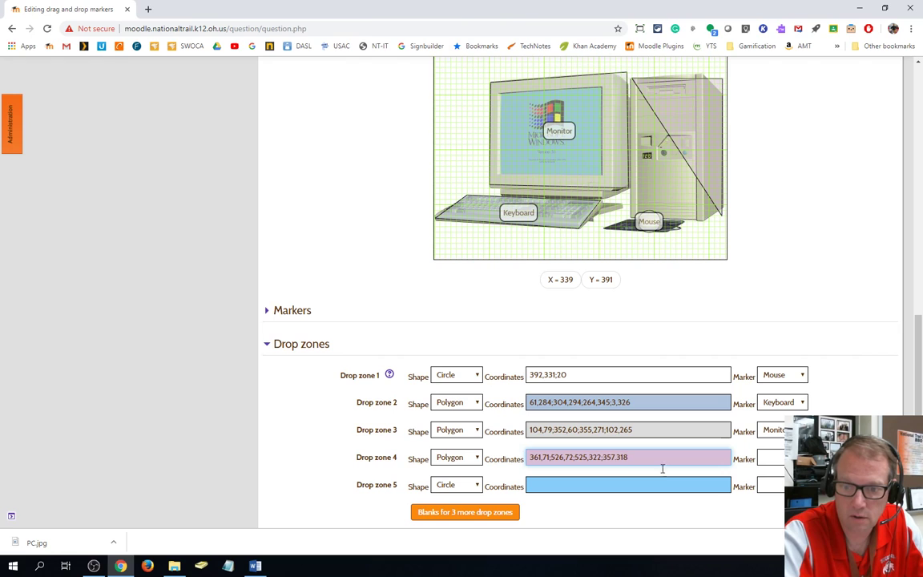
pyautogui.click(617, 460)
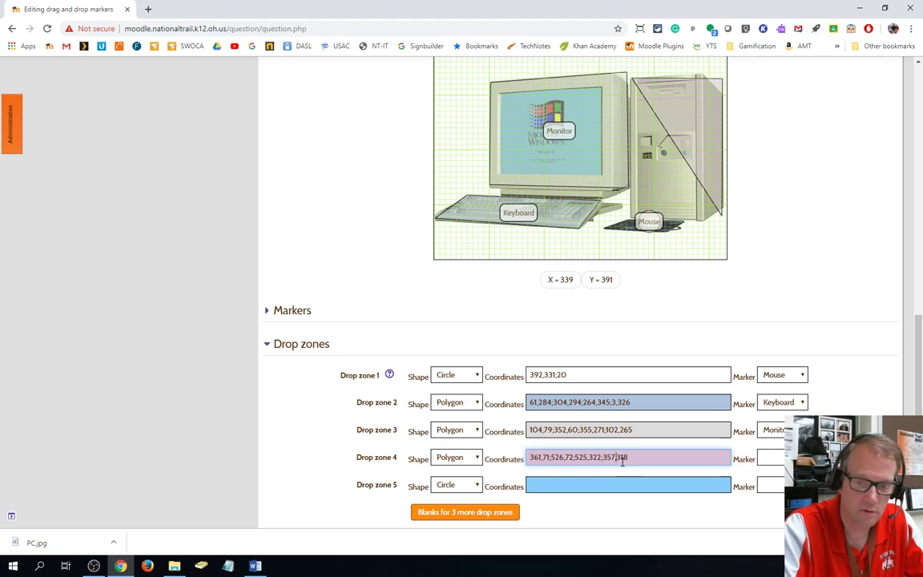
pyautogui.click(777, 459)
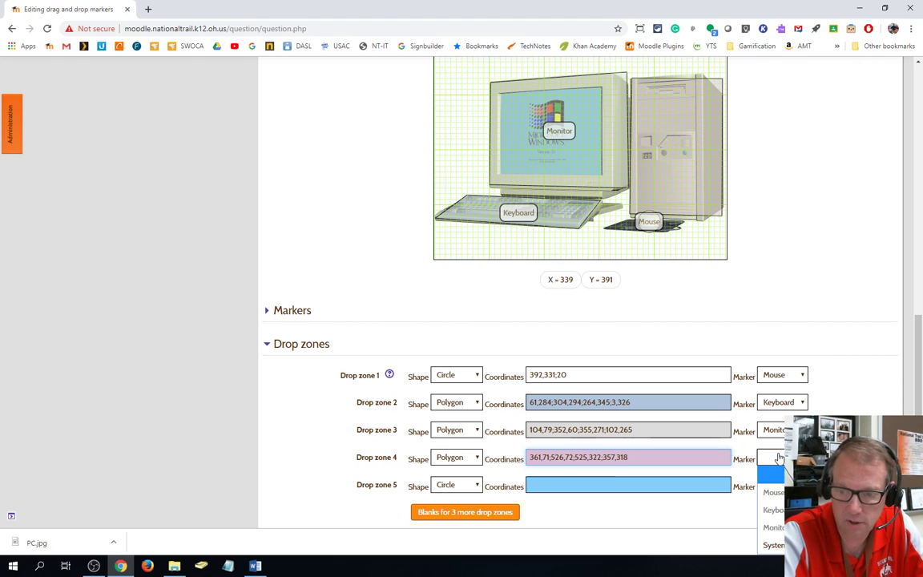
pyautogui.click(771, 545)
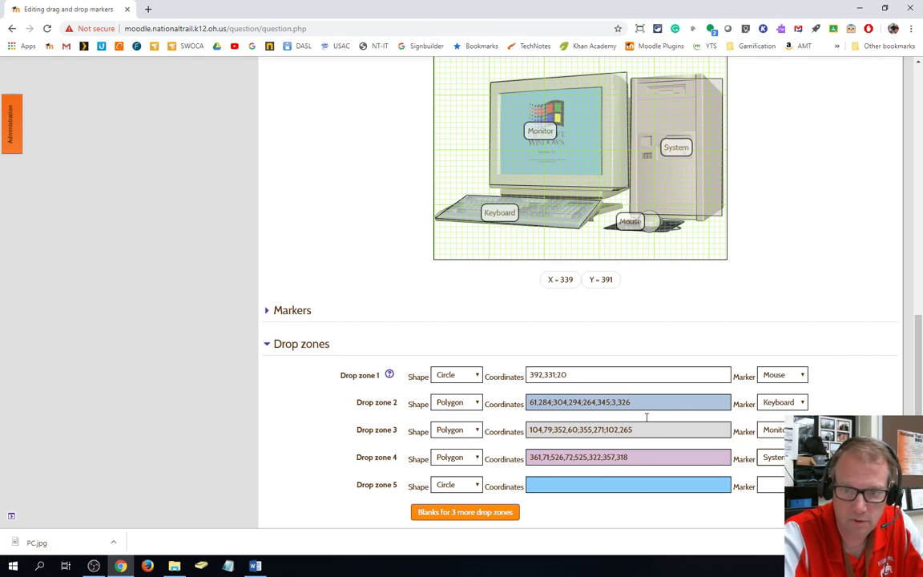
# Save the question and open a maximized preview of question 3 from the quiz's question list
pyautogui.scroll(-5, 432, 384)
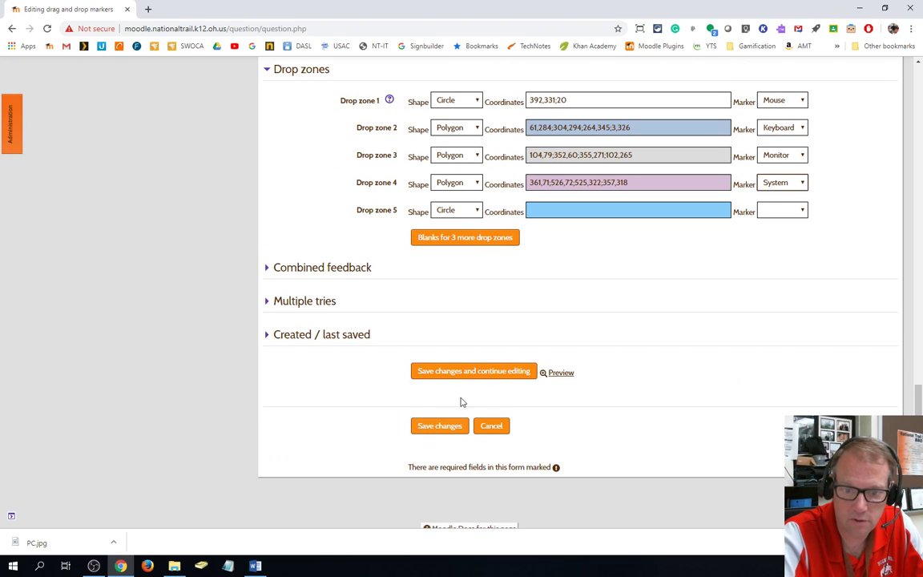
pyautogui.click(441, 433)
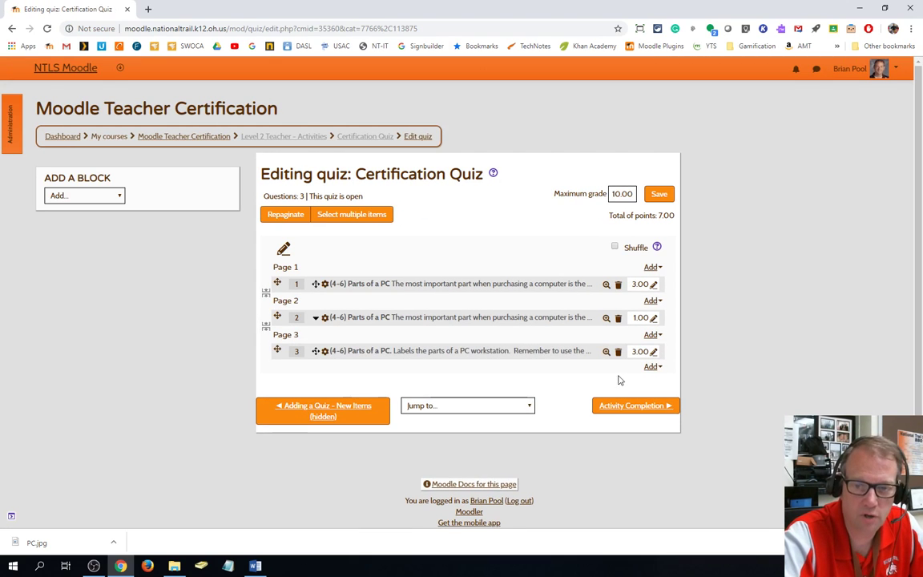
pyautogui.click(606, 351)
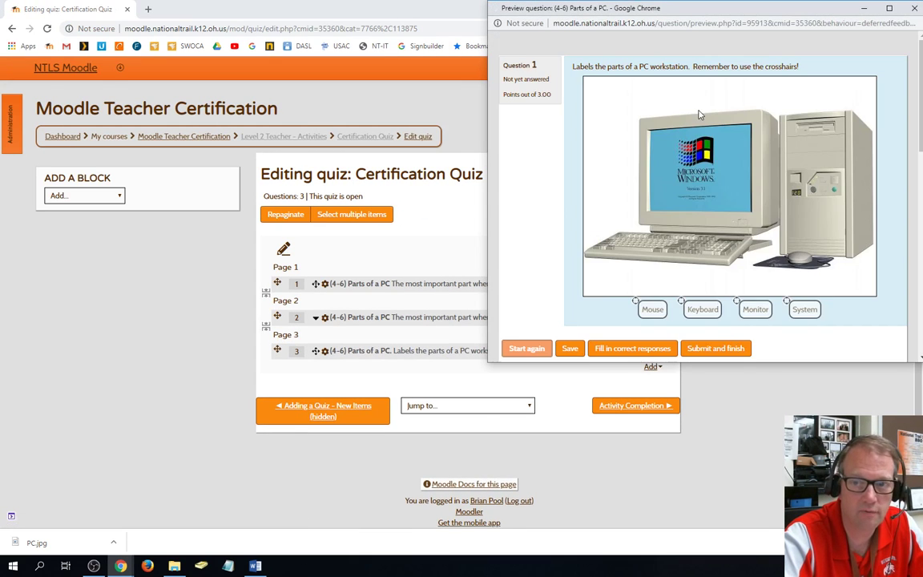
pyautogui.doubleClick(795, 10)
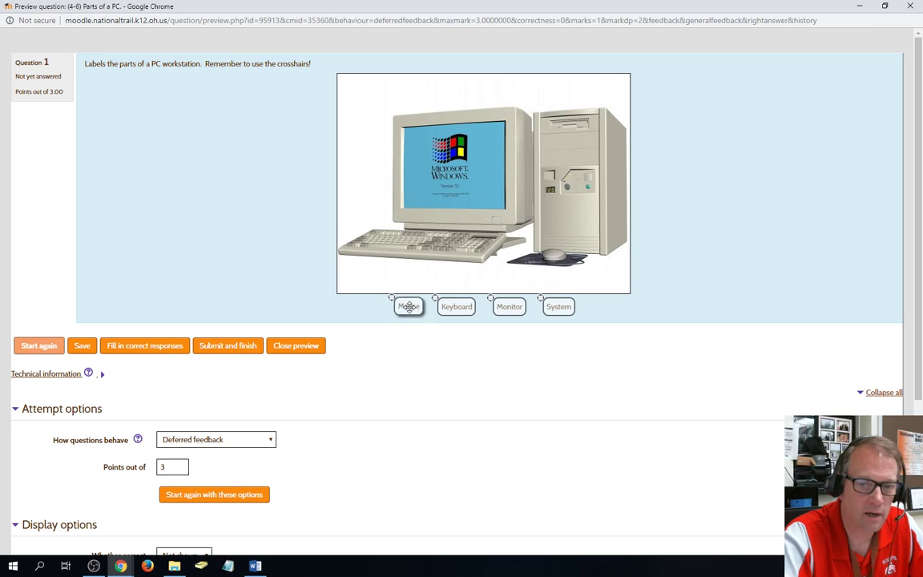
# Place the Mouse, Keyboard, Monitor and System markers on their matching parts of the PC picture in the preview
pyautogui.moveTo(408, 307); pyautogui.dragTo(571, 263)
pyautogui.moveTo(455, 306); pyautogui.dragTo(453, 257)
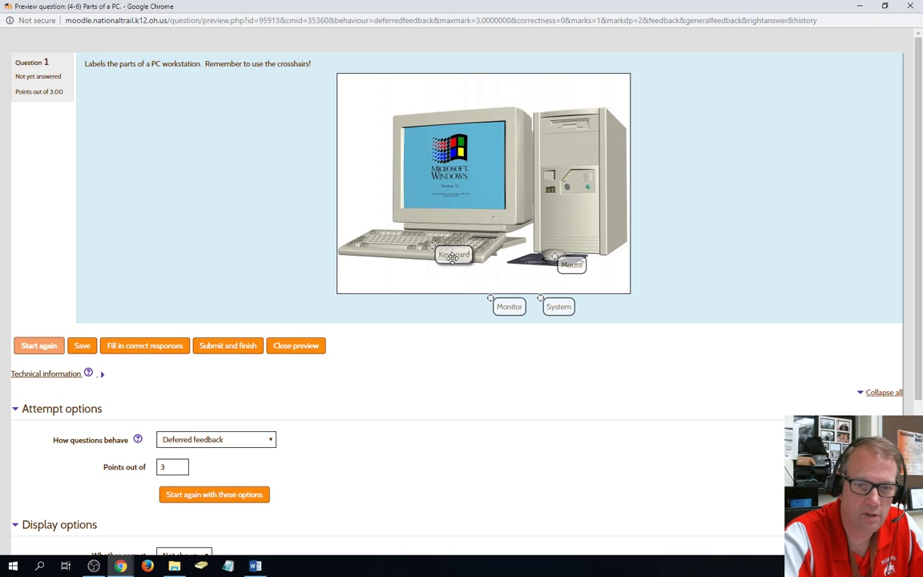
pyautogui.moveTo(509, 306); pyautogui.dragTo(482, 170)
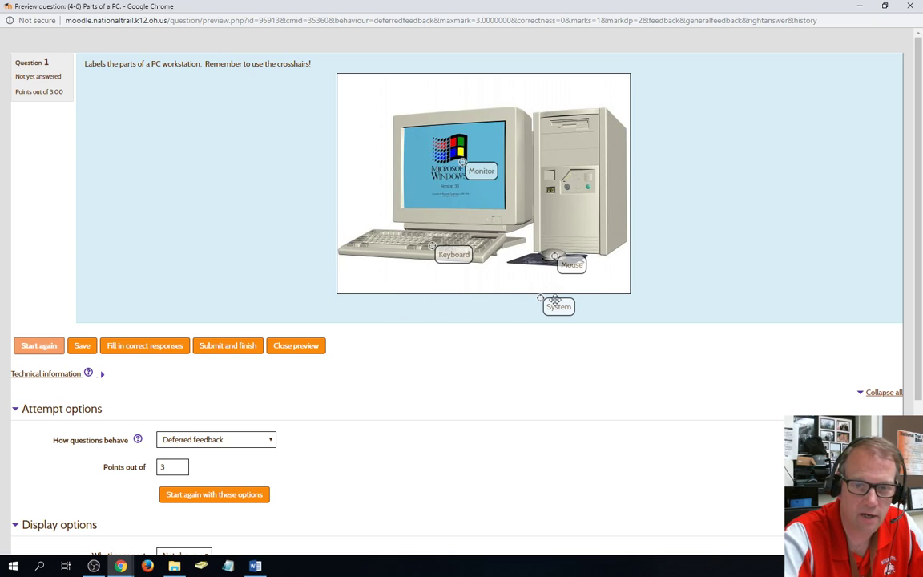
pyautogui.moveTo(555, 299); pyautogui.dragTo(580, 161)
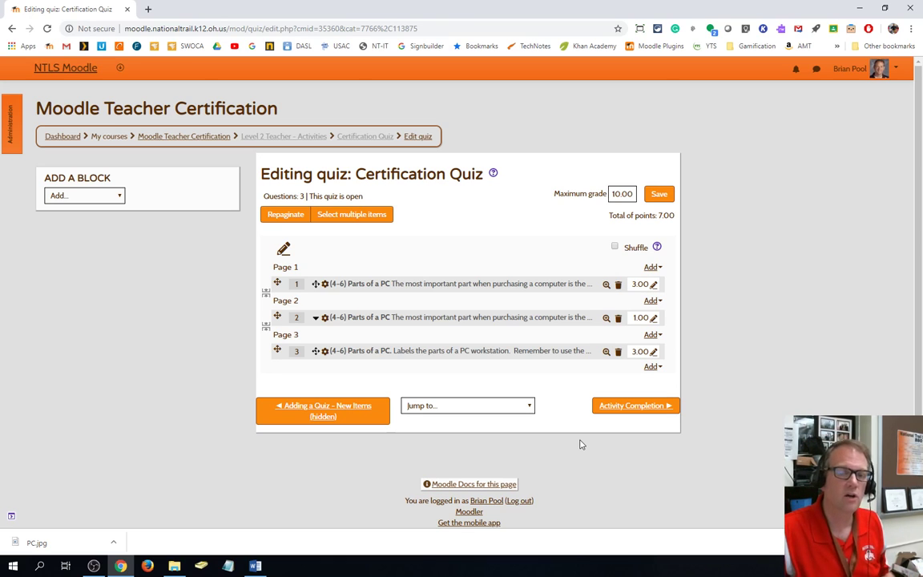
# Open question 3 for editing and enable shuffling of the drag items each time the question is attempted
pyautogui.click(326, 353)
pyautogui.scroll(-5, 781, 352)
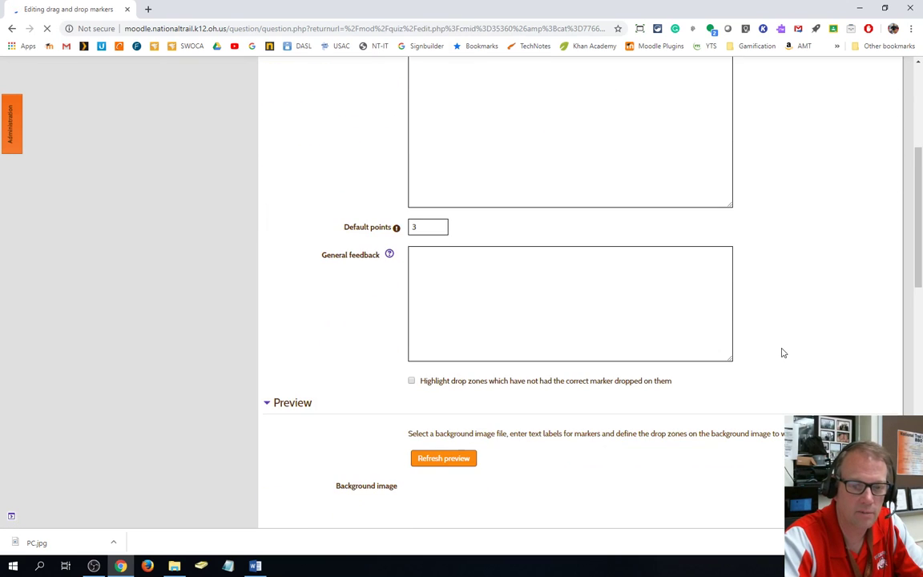
pyautogui.scroll(-3, 781, 348)
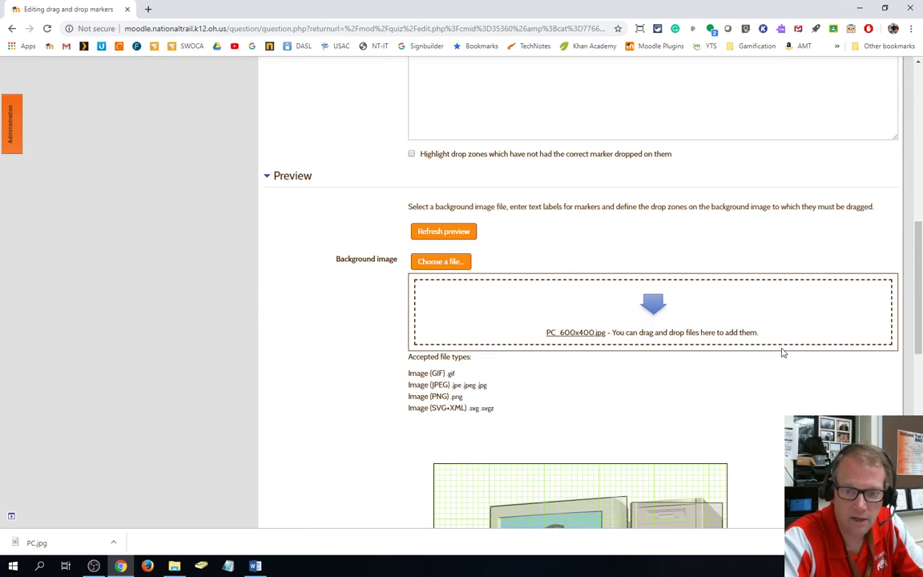
pyautogui.scroll(-5, 783, 352)
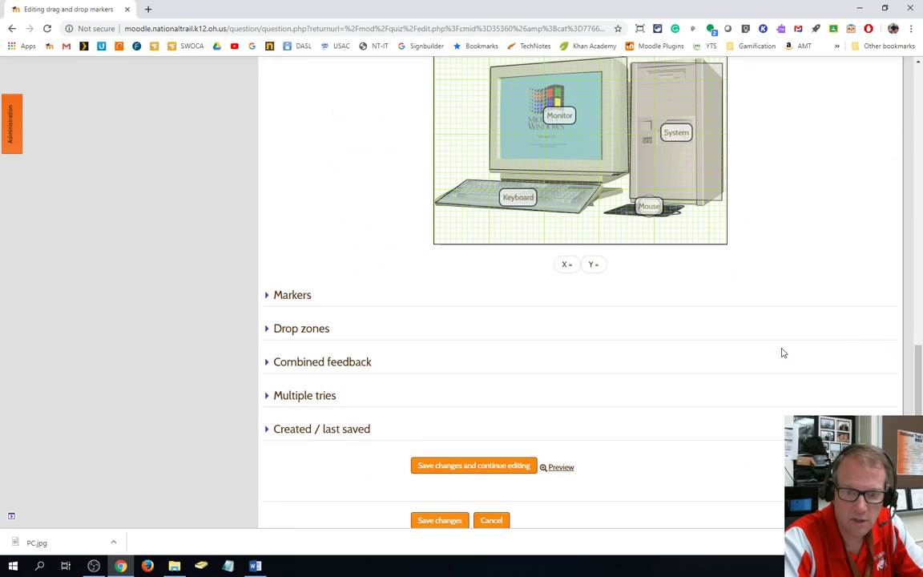
pyautogui.click(269, 296)
pyautogui.click(411, 325)
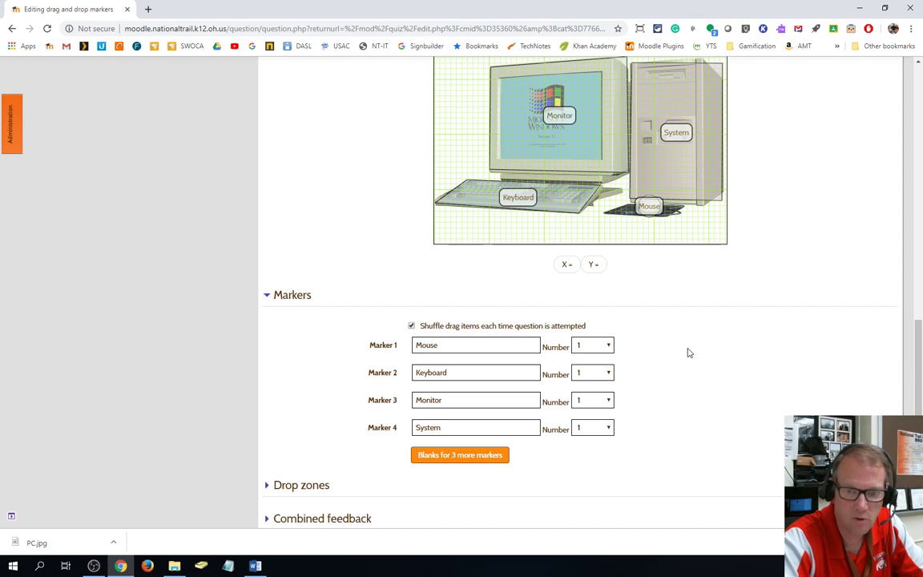
# Review the drop zone settings of the drag and drop markers question and save its changes
pyautogui.scroll(-3, 688, 353)
pyautogui.click(268, 270)
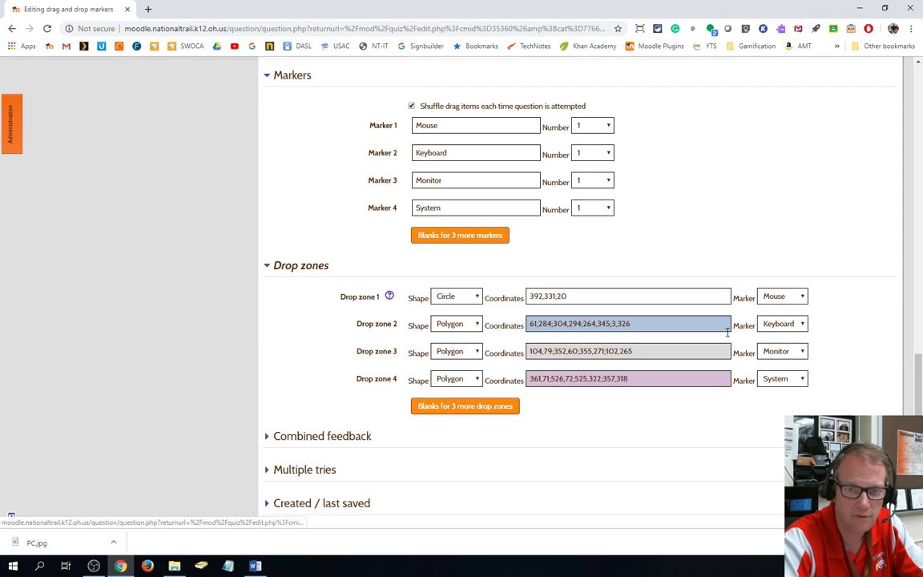
pyautogui.scroll(-3, 672, 519)
pyautogui.click(453, 376)
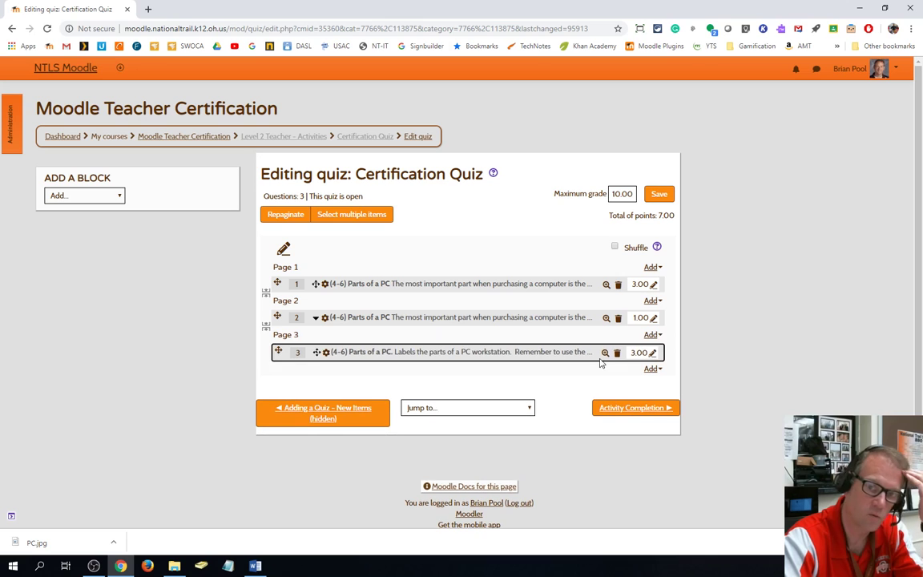
# Add a new question of the Calculated type after question 3 in the quiz
pyautogui.click(654, 368)
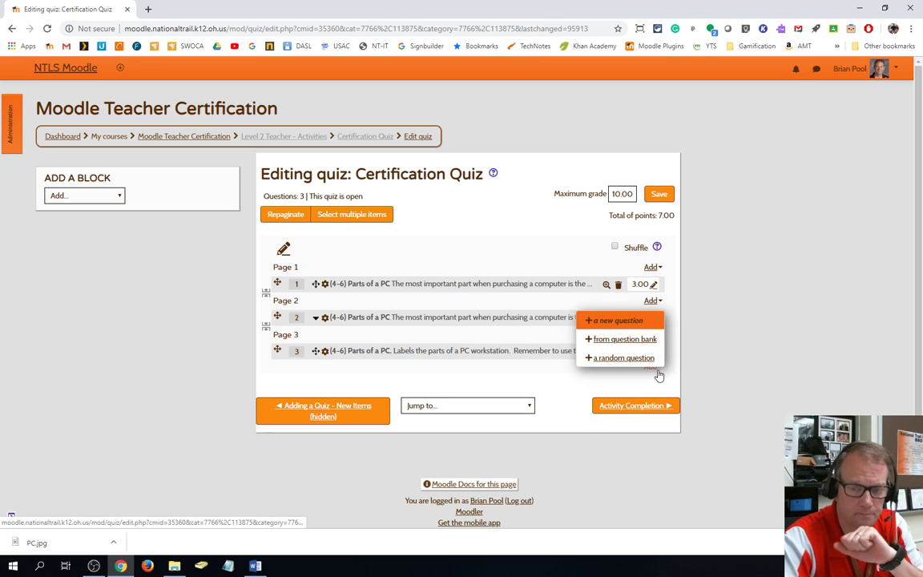
pyautogui.click(637, 324)
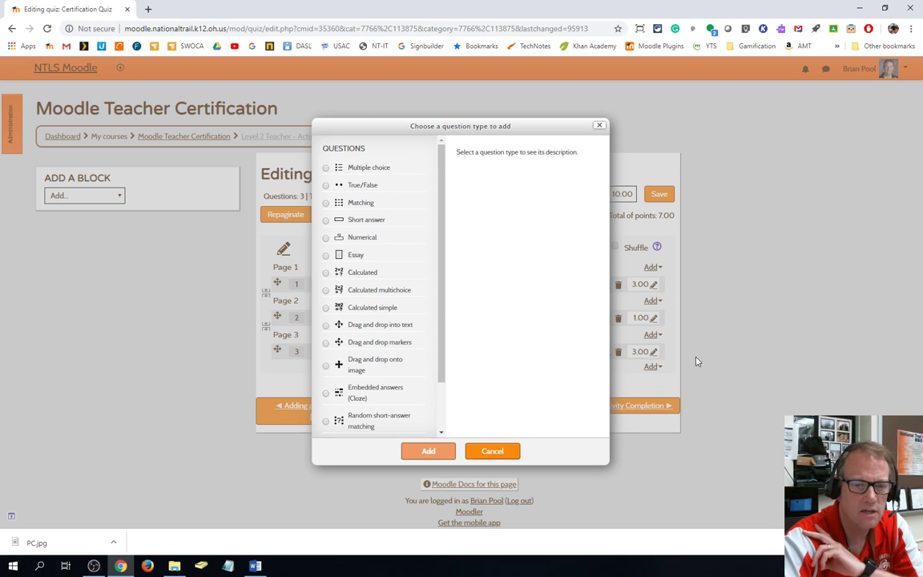
pyautogui.moveTo(442, 284); pyautogui.dragTo(441, 366)
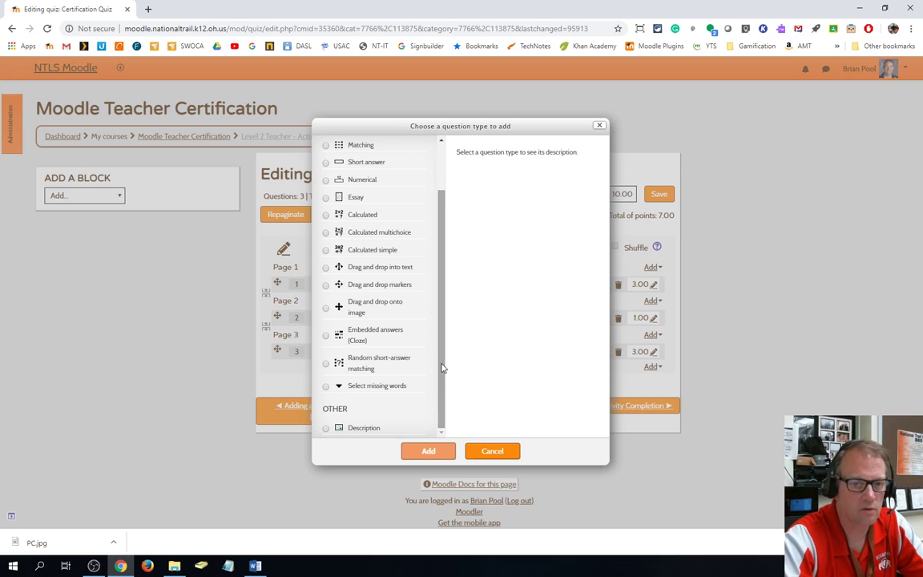
pyautogui.click(326, 215)
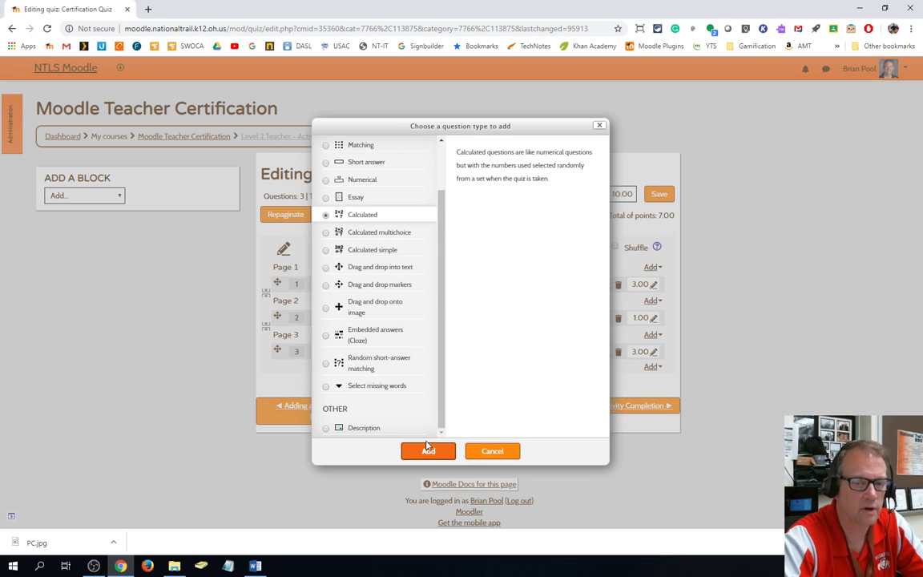
pyautogui.click(443, 450)
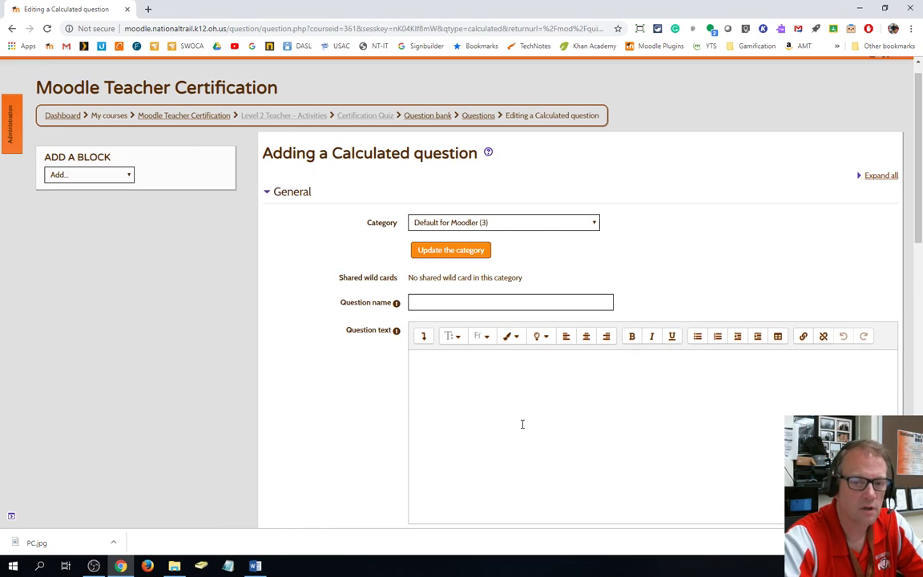
# Check the tolerance type choices for Answer 1, keep Relative, and enter 5 as its formula
pyautogui.scroll(-2, 521, 422)
pyautogui.scroll(-5, 523, 207)
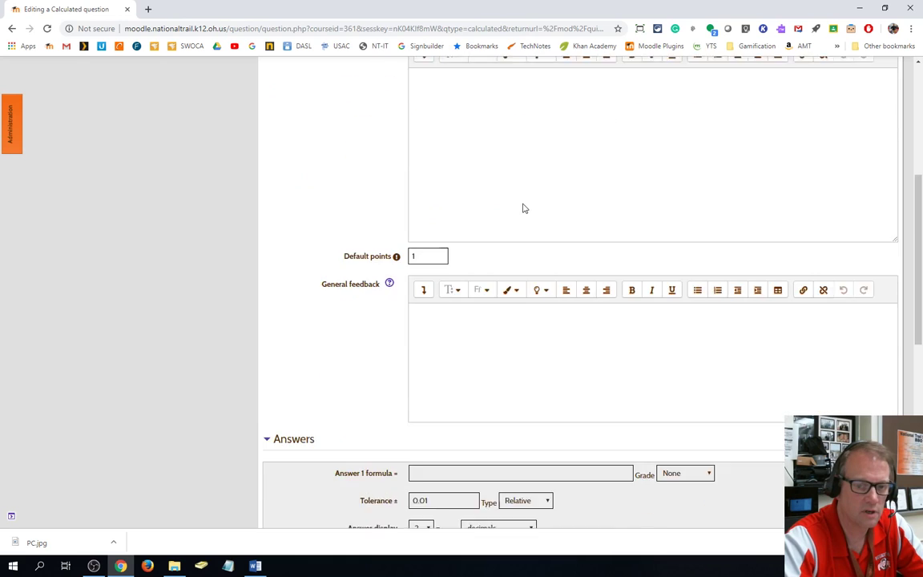
pyautogui.click(463, 224)
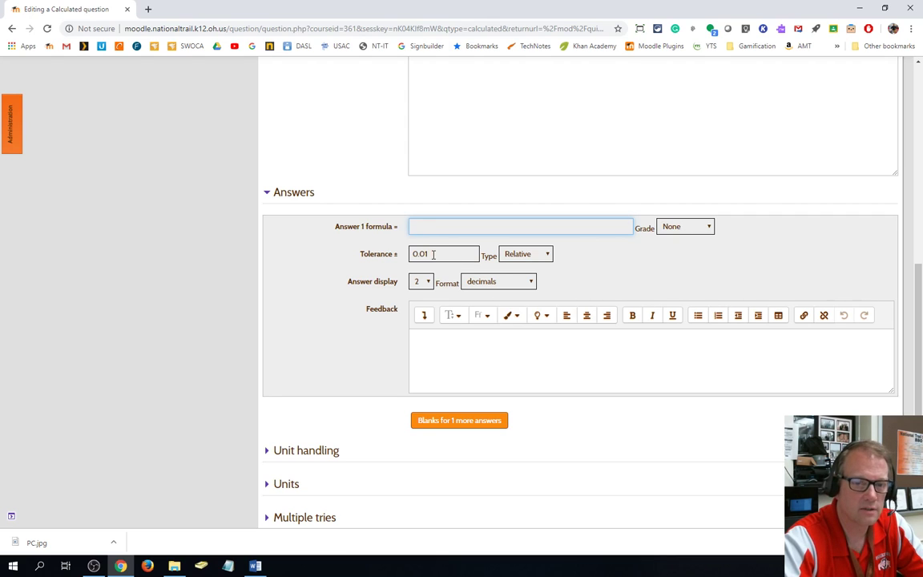
pyautogui.click(507, 256)
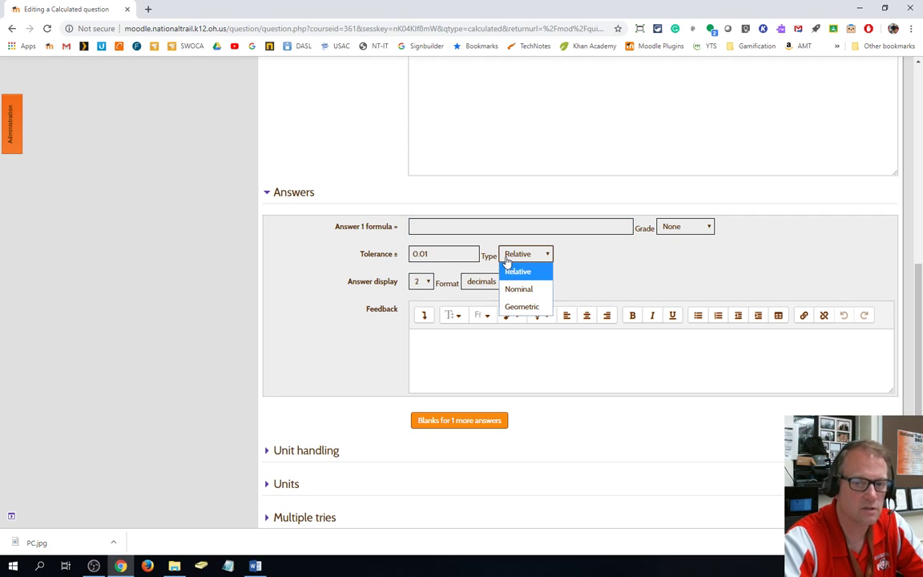
pyautogui.click(507, 256)
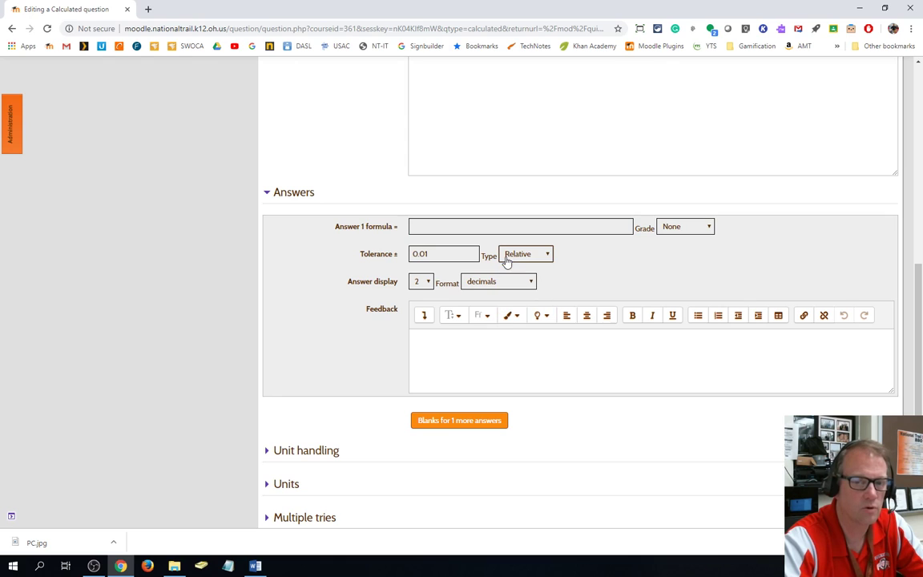
pyautogui.click(442, 227)
pyautogui.write('5')
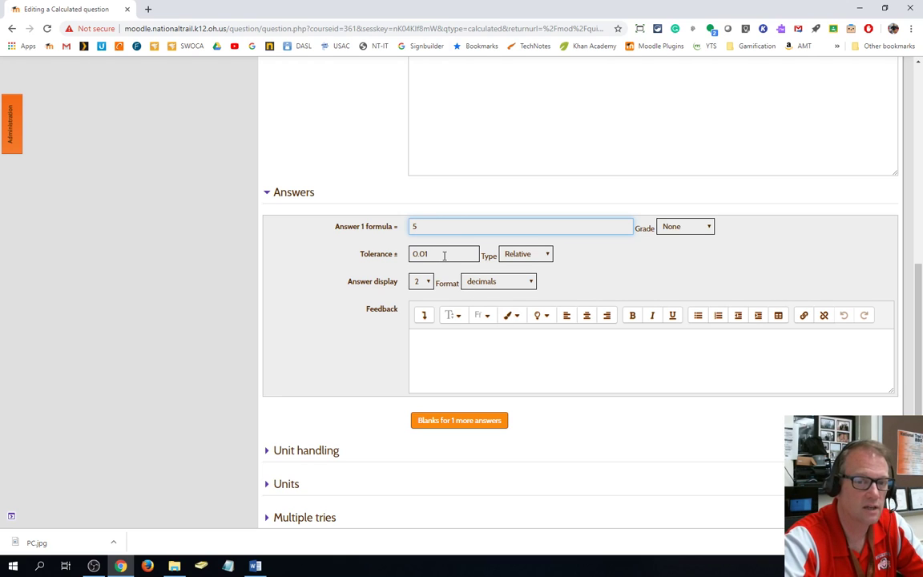
# Set Answer 1's tolerance to 0 and keep its display format as decimals
pyautogui.moveTo(444, 255); pyautogui.dragTo(407, 256)
pyautogui.write('0')
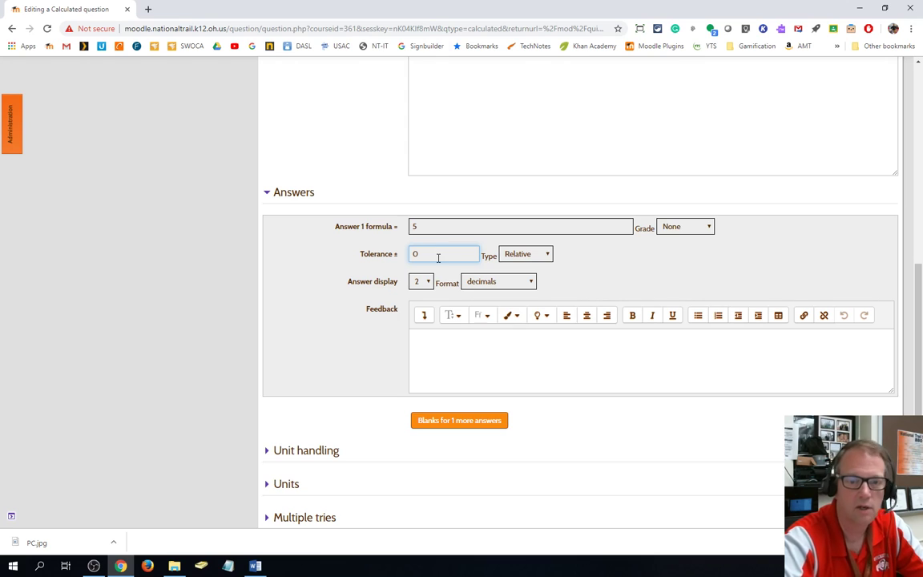
pyautogui.click(478, 285)
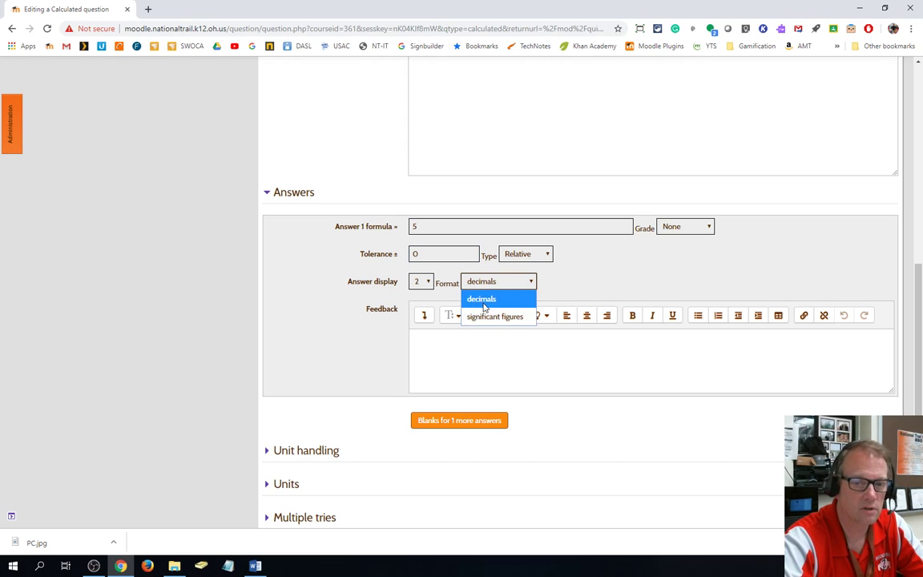
pyautogui.click(483, 299)
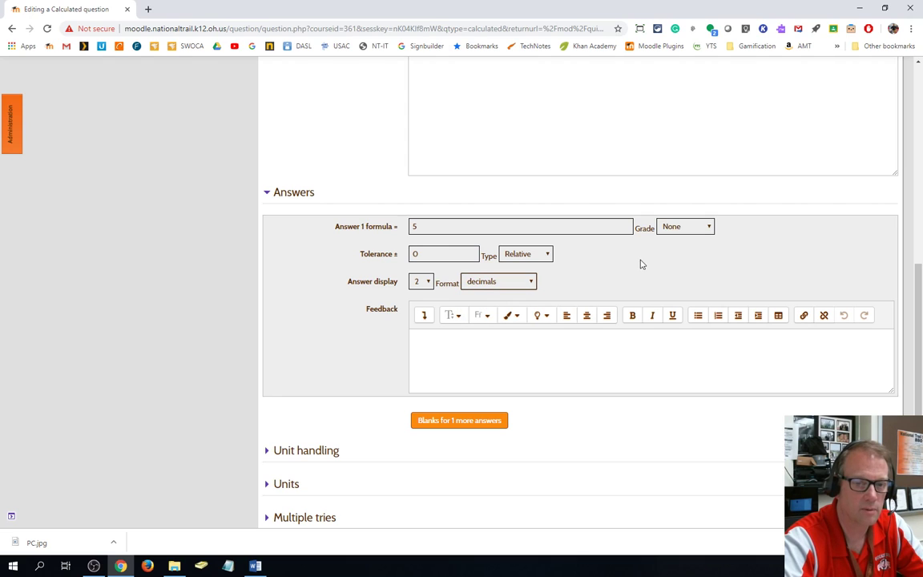
# Examine the calculated question's unit handling and unit settings, including the help text on the Unit 1 multiplier
pyautogui.click(293, 455)
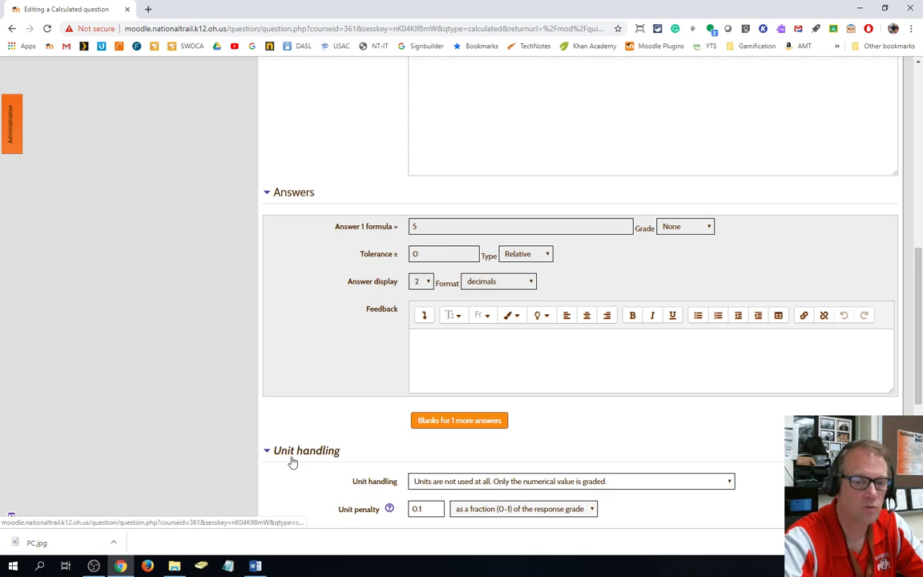
pyautogui.scroll(-3, 737, 312)
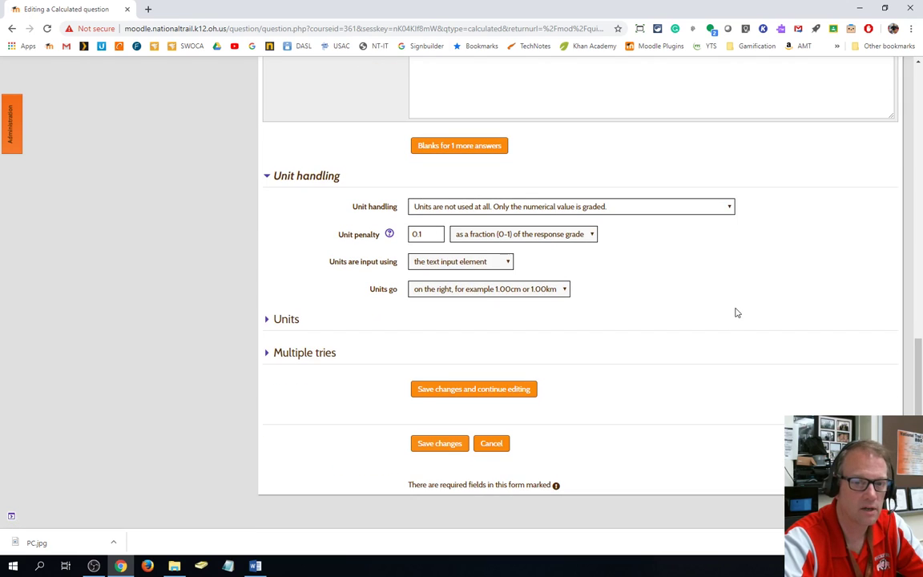
pyautogui.click(295, 318)
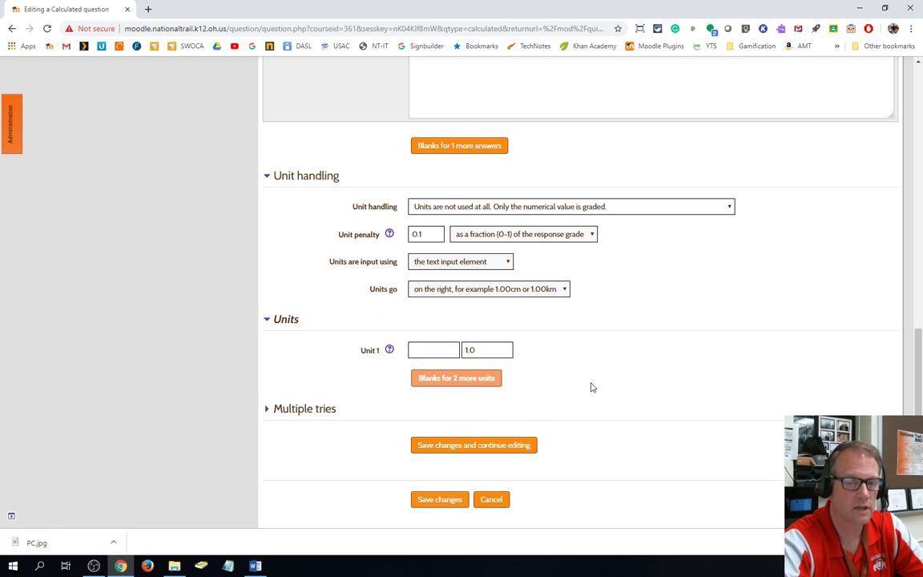
pyautogui.scroll(5, 592, 386)
pyautogui.scroll(-3, 591, 386)
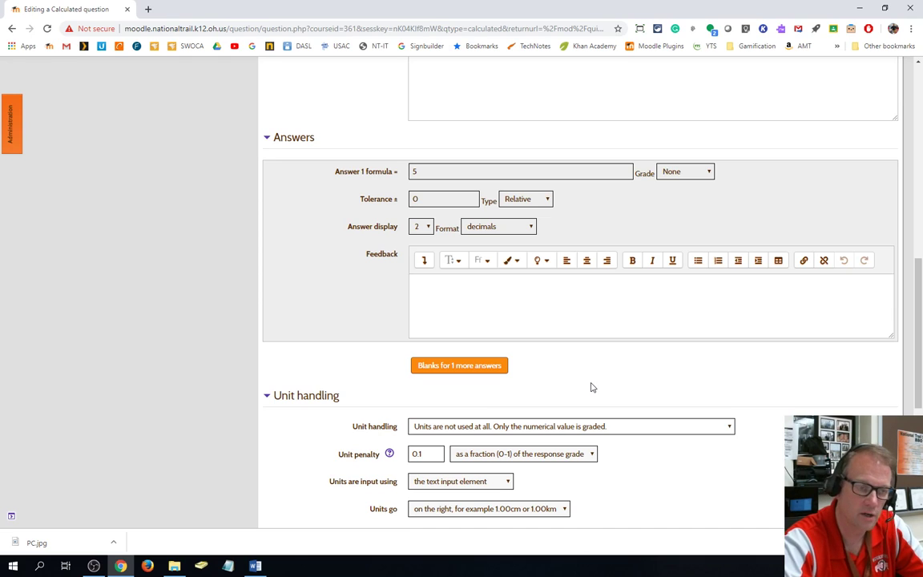
pyautogui.scroll(-2, 549, 386)
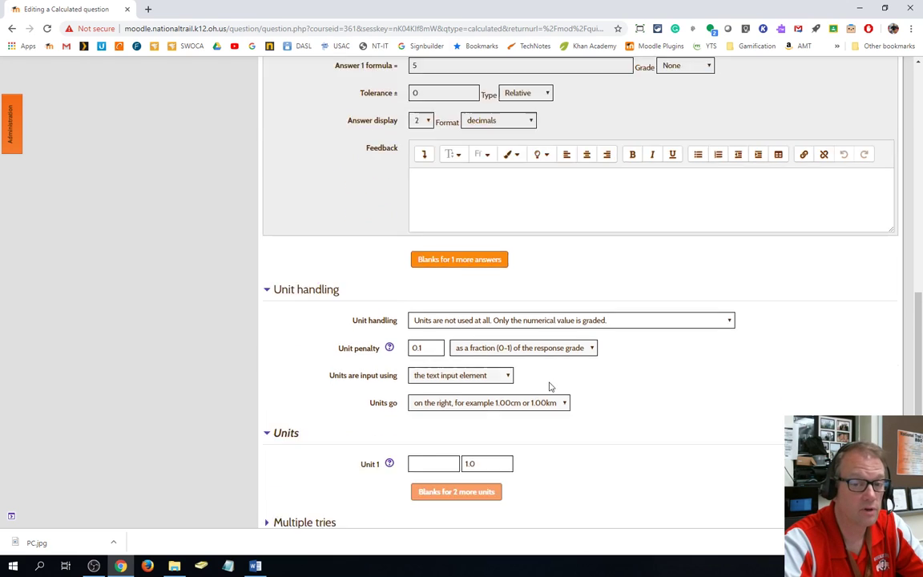
pyautogui.scroll(-3, 549, 387)
pyautogui.click(390, 295)
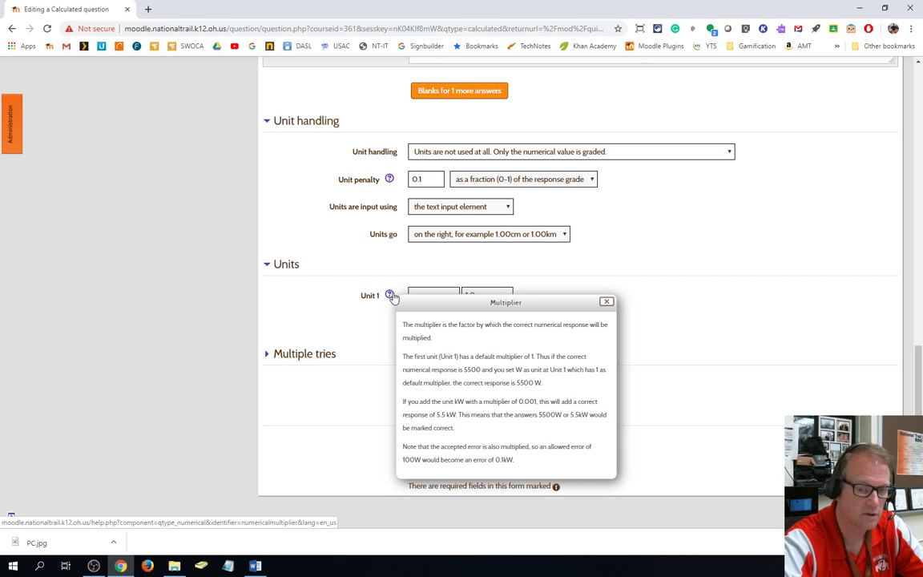
pyautogui.click(768, 355)
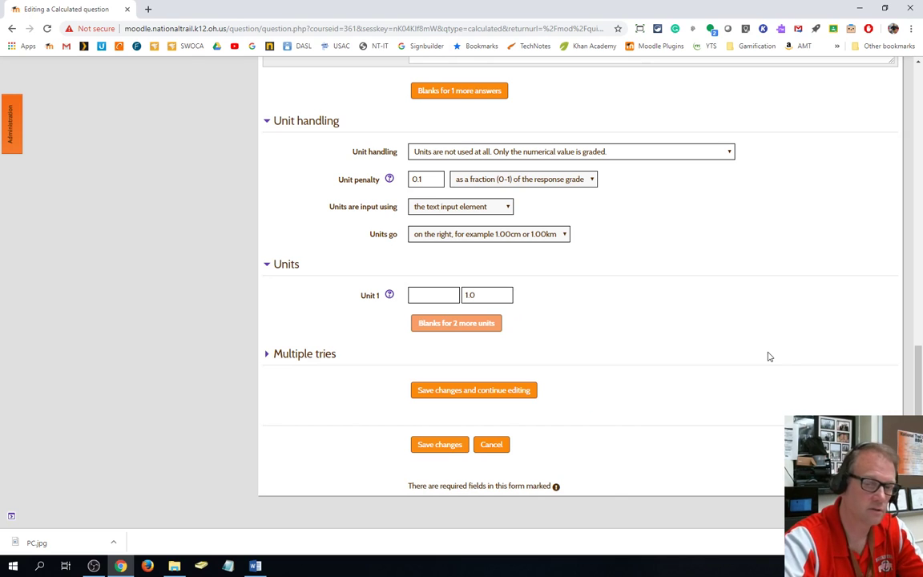
pyautogui.scroll(15, 697, 355)
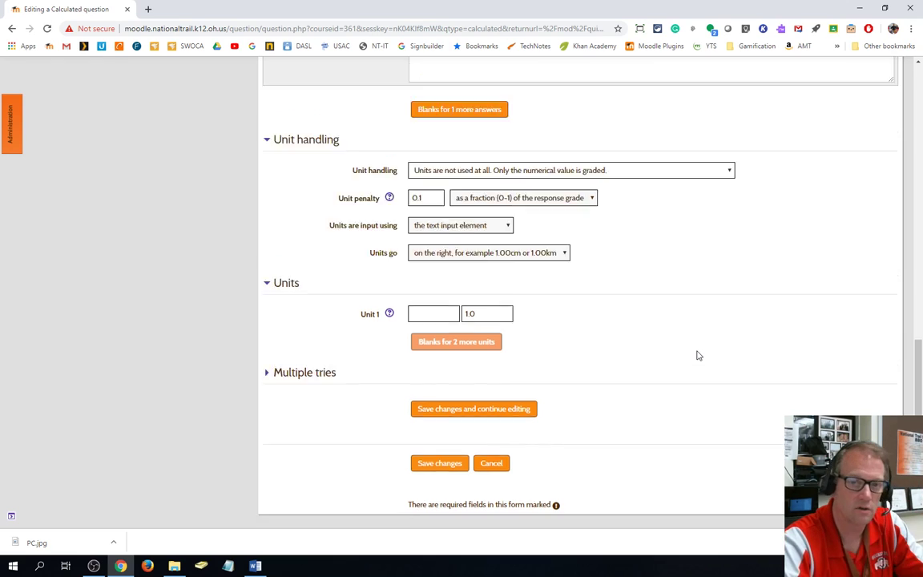